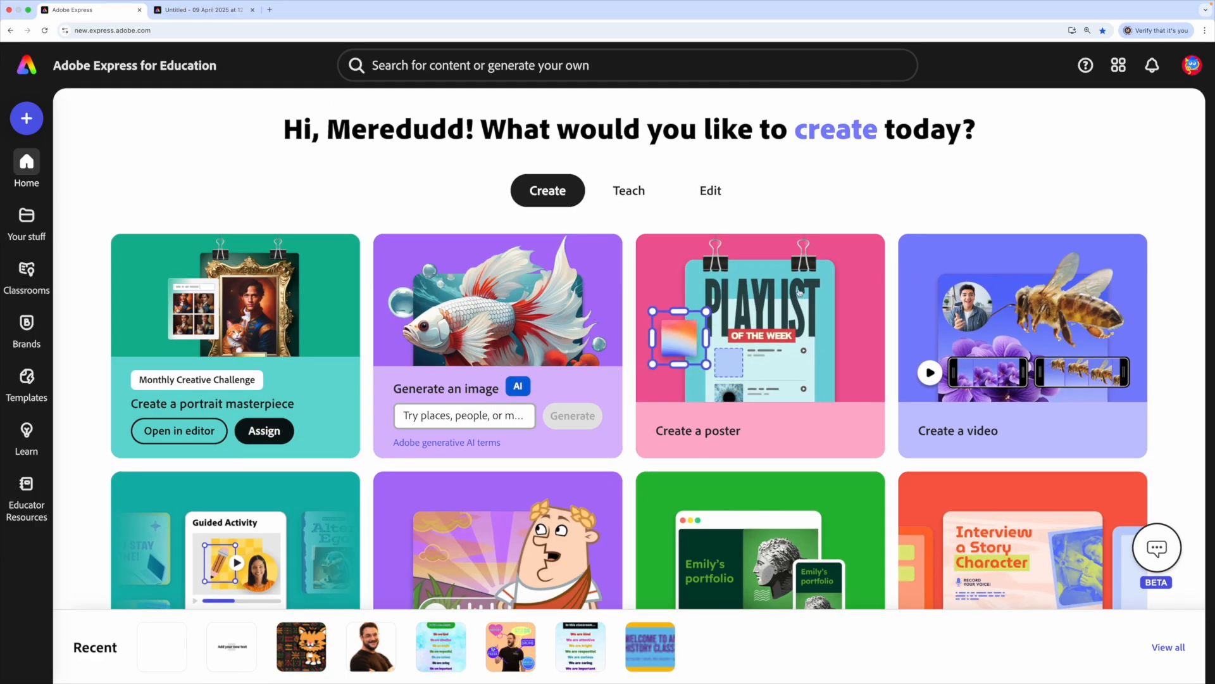
Step: Start a new poster and search the background elements for "sky"
{"action": "left_click", "coordinate": [779, 300]}
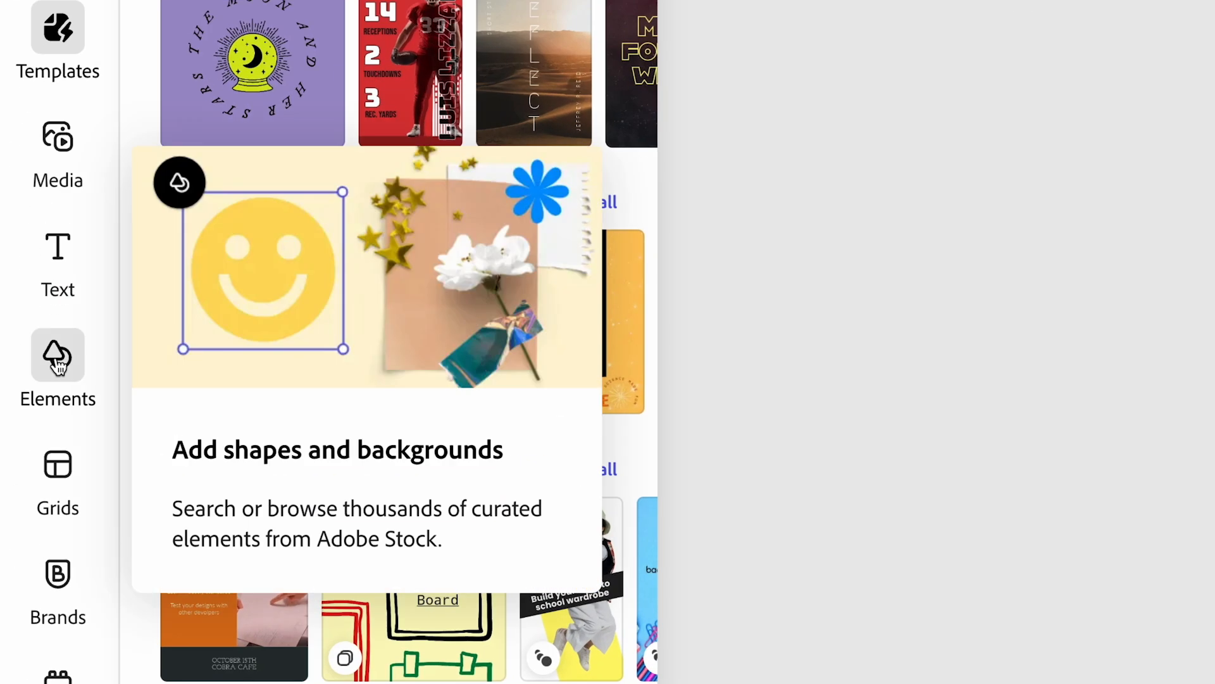
{"action": "left_click", "coordinate": [26, 380]}
{"action": "left_click", "coordinate": [214, 134]}
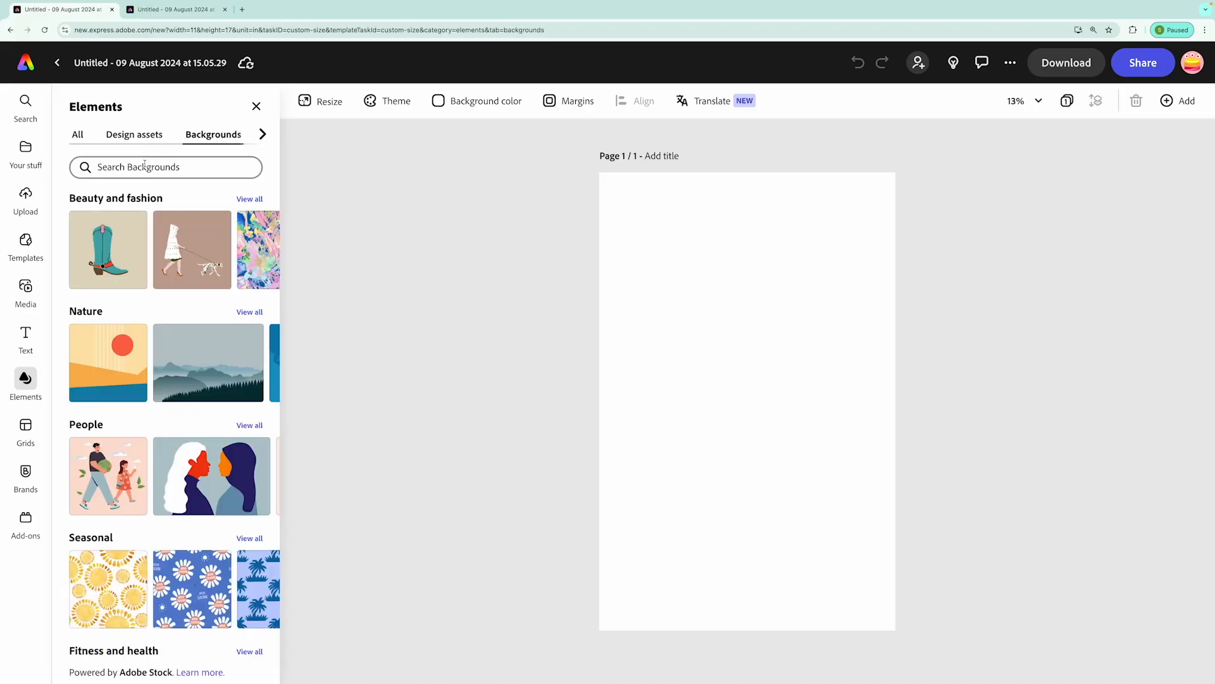
{"action": "left_click", "coordinate": [127, 167]}
{"action": "type", "text": "sky"}
{"action": "key", "text": "Return"}
Step: Try several sky backgrounds on the page, ending with the light blue painted sky with soft white clouds
{"action": "scroll", "coordinate": [130, 365], "scroll_direction": "down", "scroll_amount": 15}
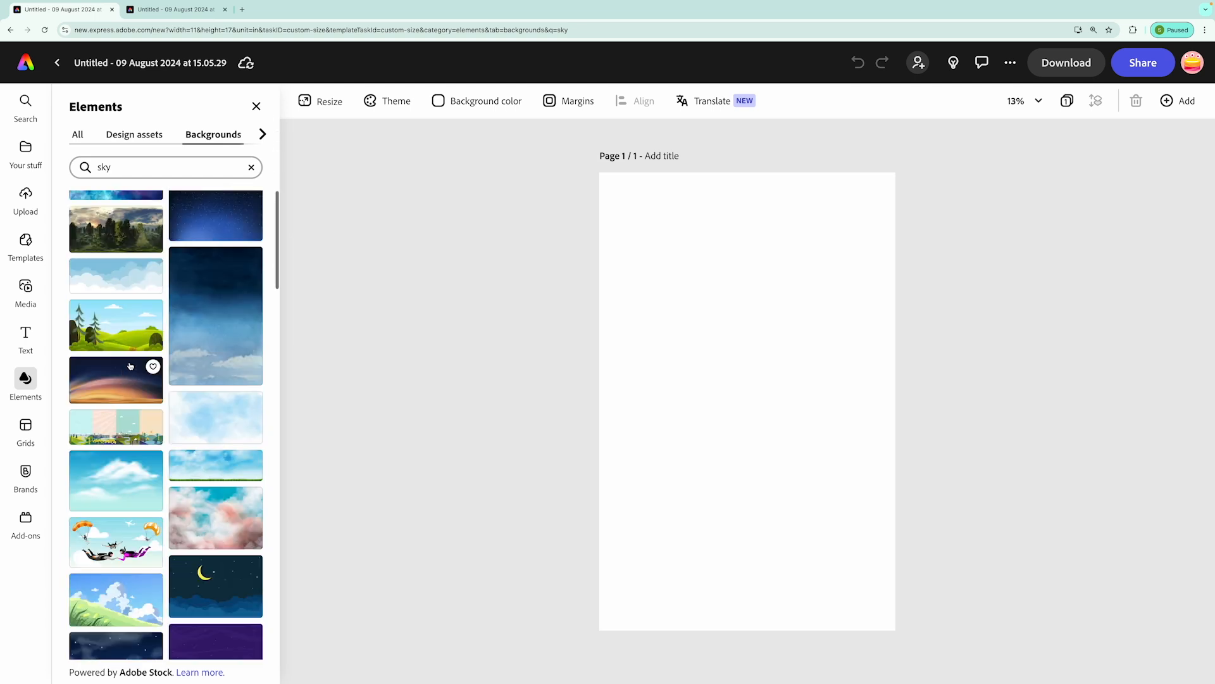
{"action": "left_click", "coordinate": [117, 409]}
{"action": "scroll", "coordinate": [165, 412], "scroll_direction": "down", "scroll_amount": 5}
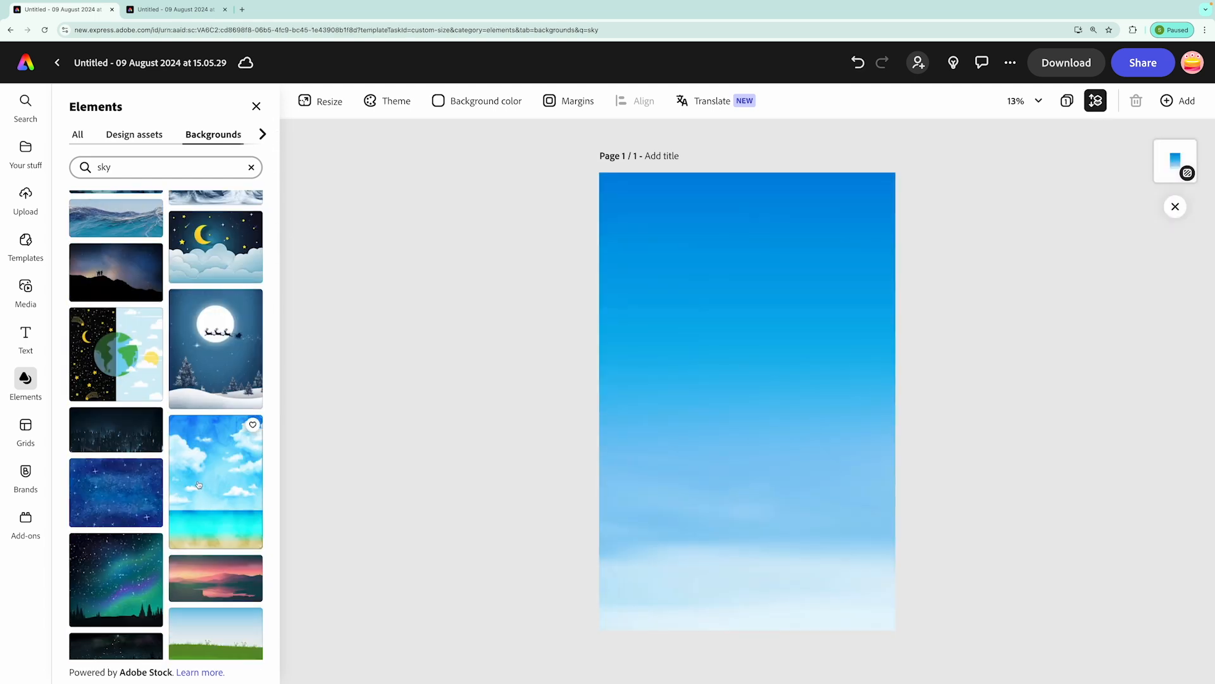
{"action": "left_click", "coordinate": [215, 469]}
{"action": "scroll", "coordinate": [208, 411], "scroll_direction": "down", "scroll_amount": 3}
{"action": "left_click", "coordinate": [209, 366]}
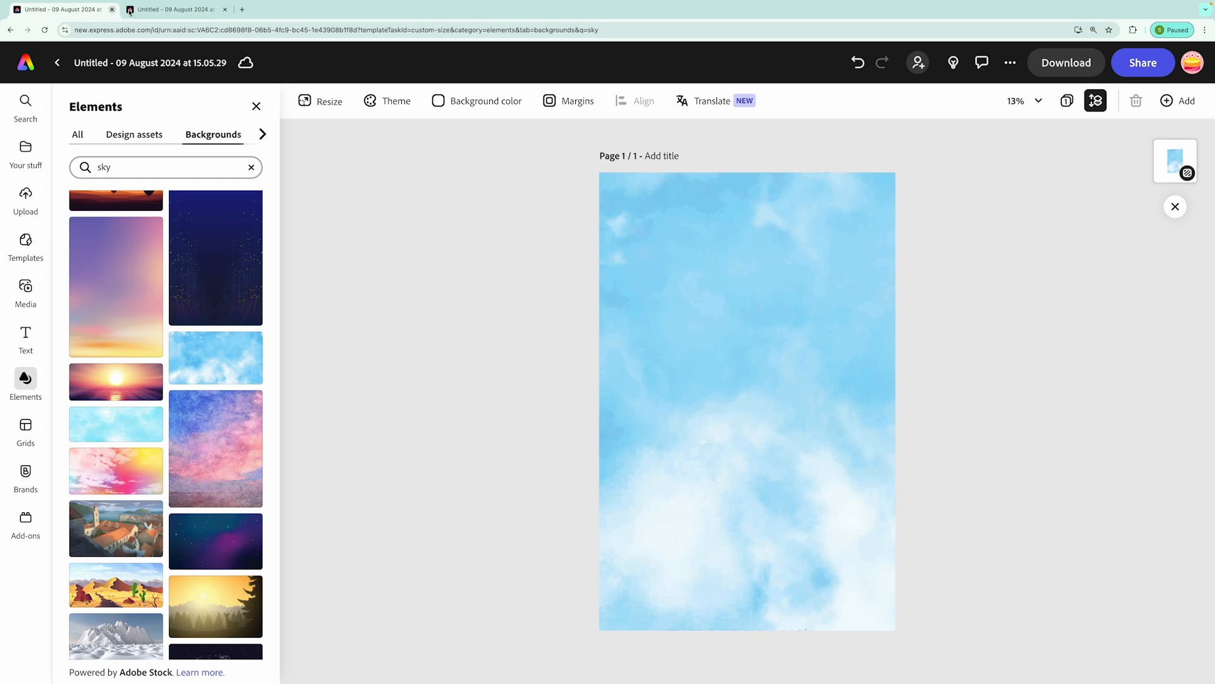
Step: In the other open document, examine the vacancy text's headings, from Job Description to Contact and Closing Date
{"action": "left_click", "coordinate": [171, 9]}
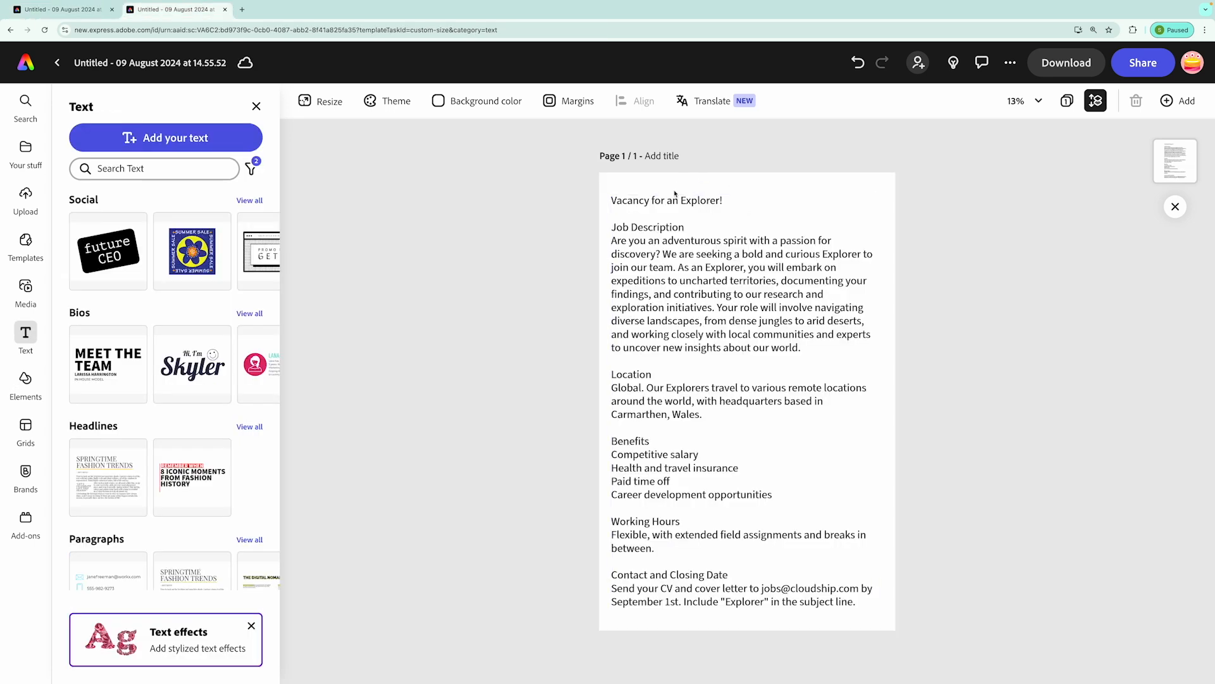
{"action": "left_click", "coordinate": [630, 229]}
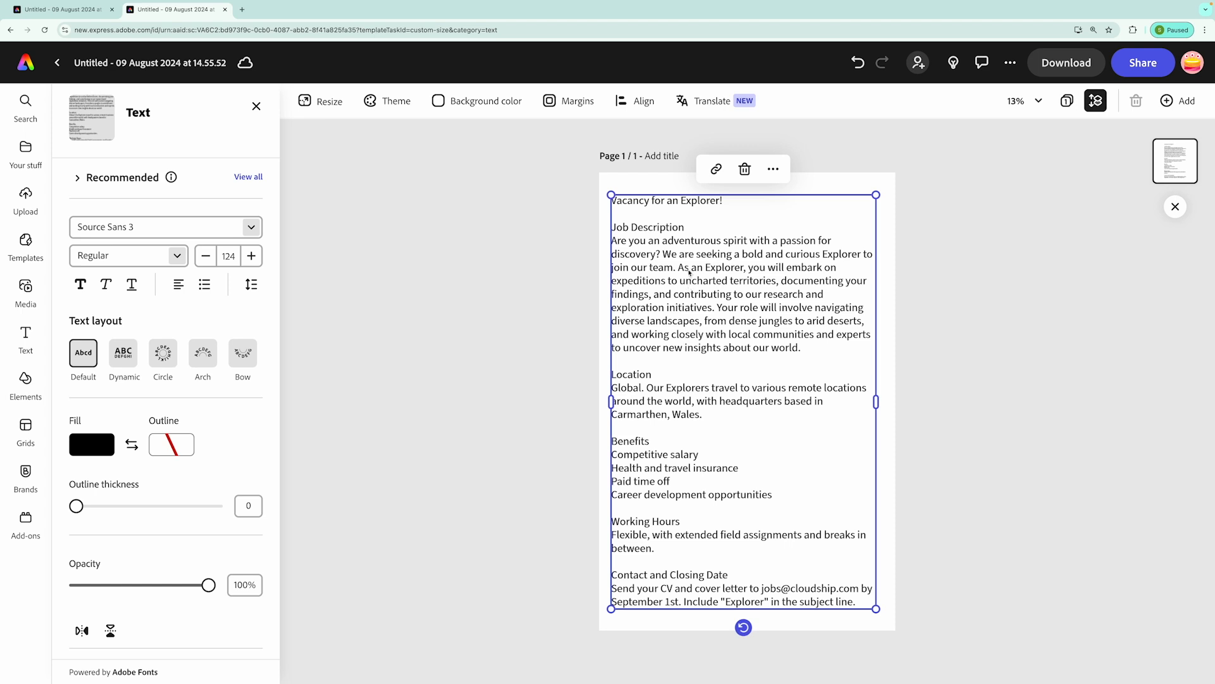
{"action": "triple_click", "coordinate": [626, 226]}
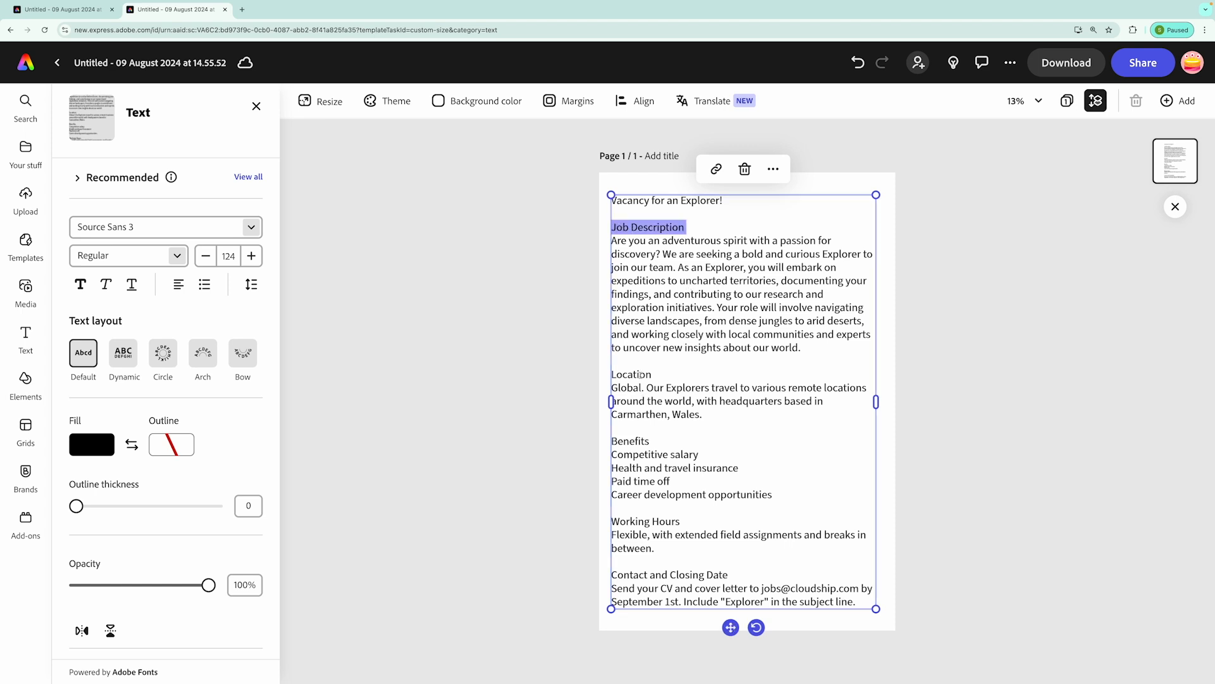
{"action": "left_click", "coordinate": [641, 376]}
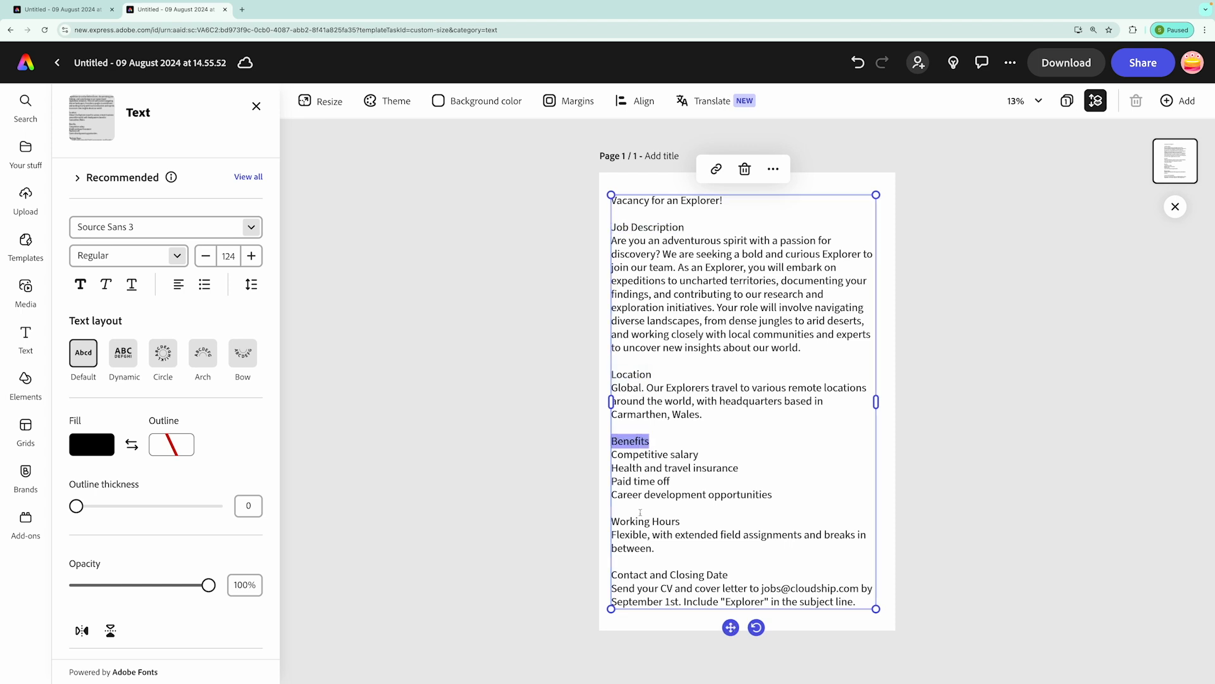
{"action": "triple_click", "coordinate": [643, 522]}
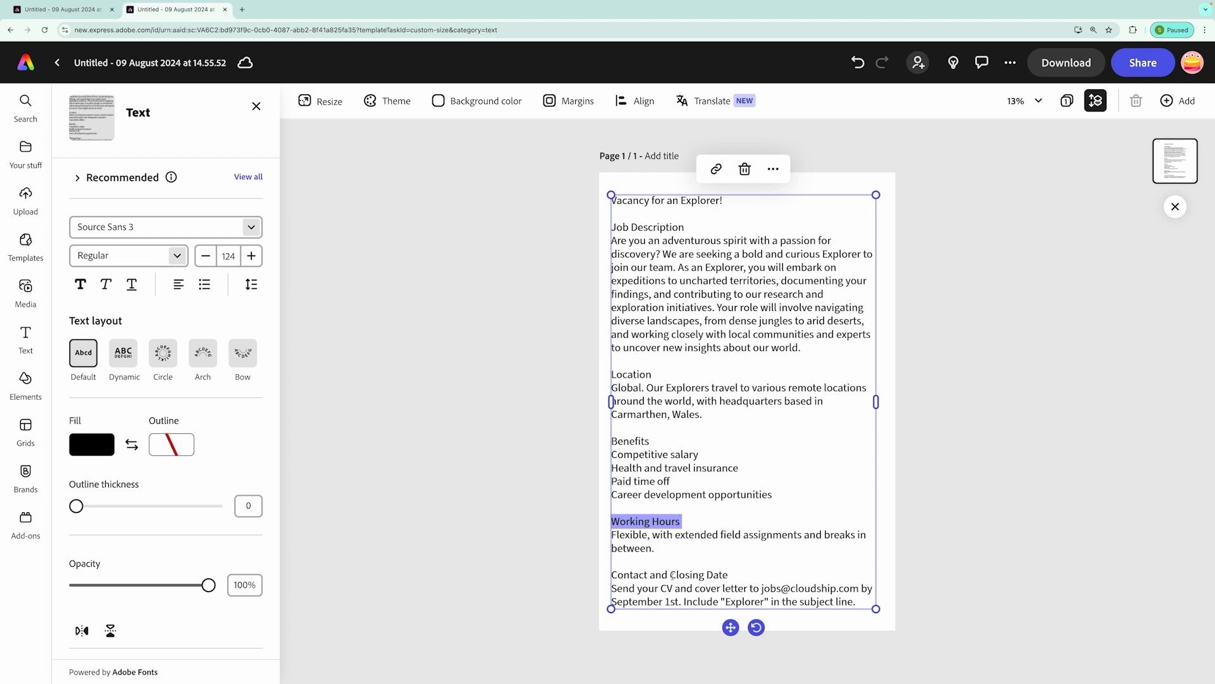
{"action": "triple_click", "coordinate": [672, 575]}
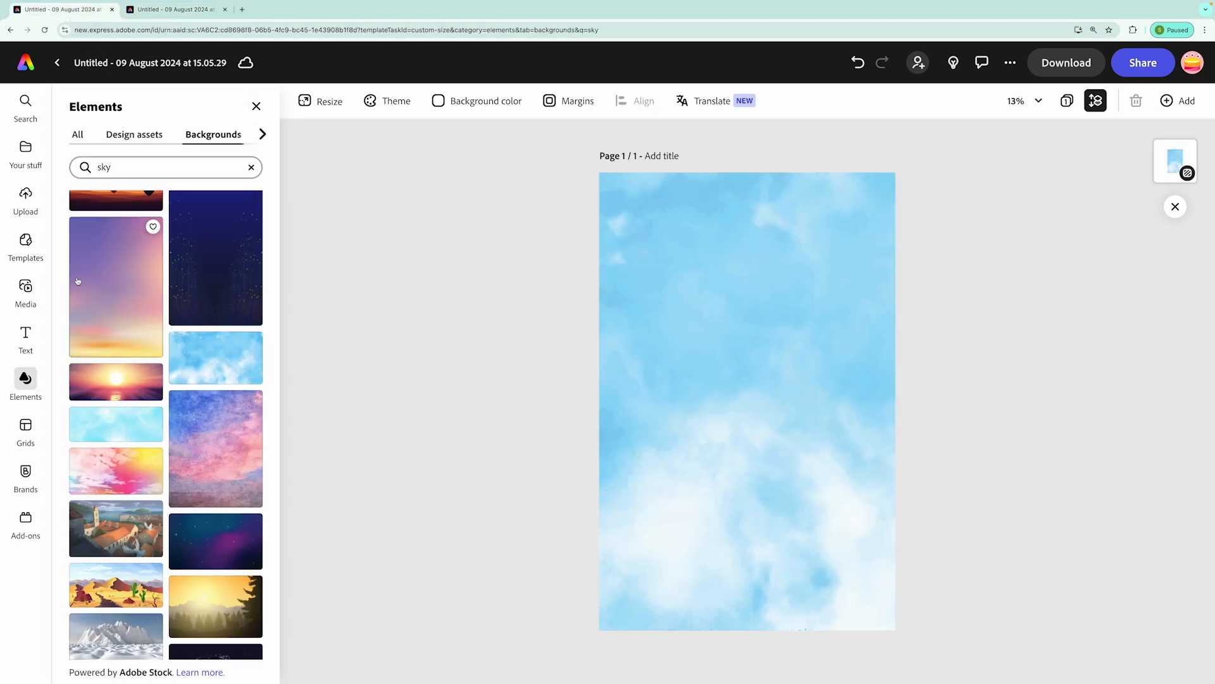
Step: Return to the sky poster and search the icon elements for "cloud"
{"action": "scroll", "coordinate": [109, 135], "scroll_direction": "right", "scroll_amount": 3}
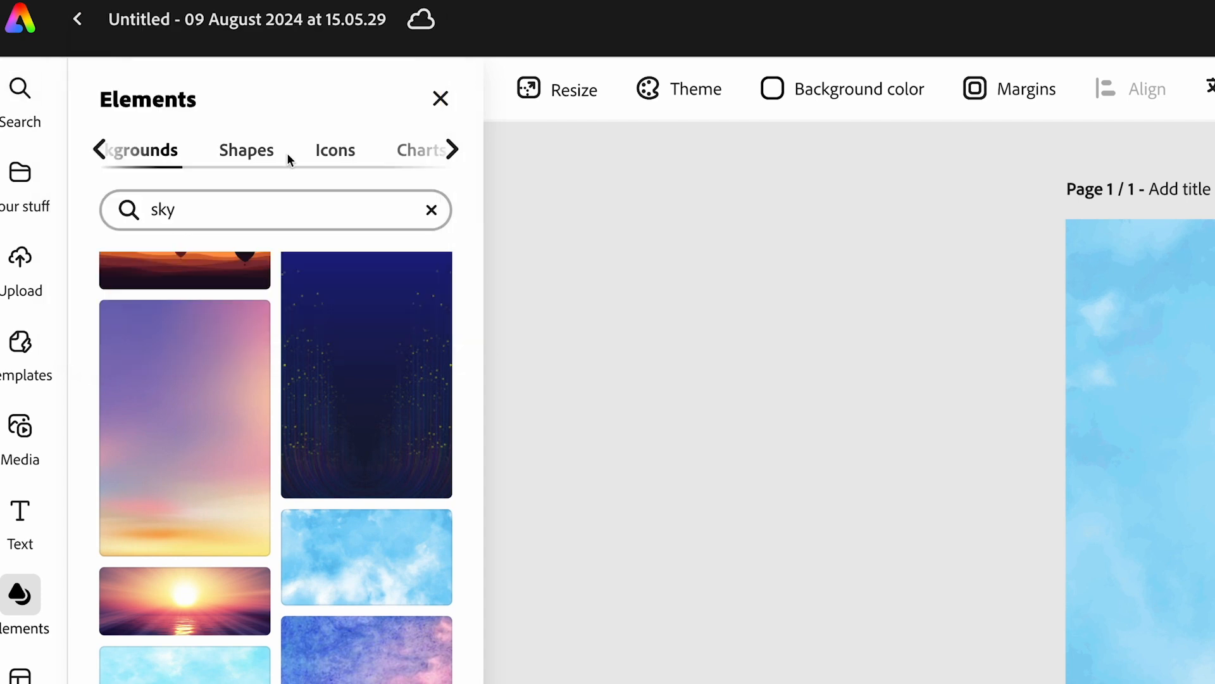
{"action": "left_click", "coordinate": [325, 157]}
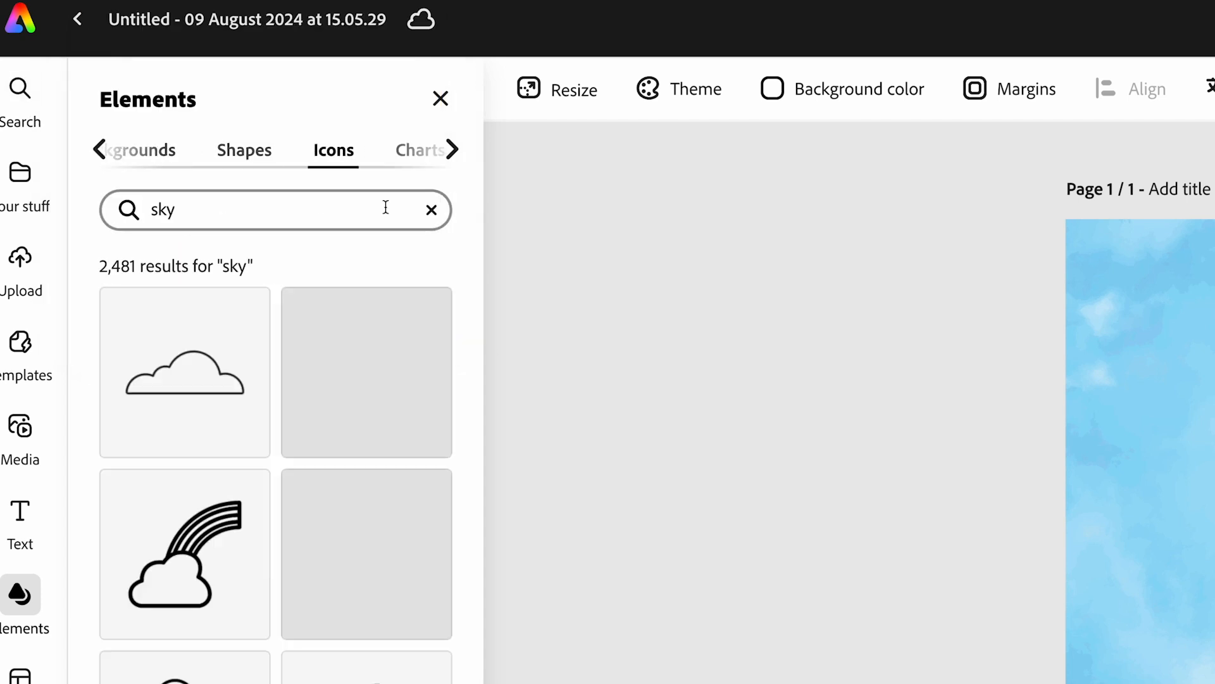
{"action": "left_click", "coordinate": [432, 210]}
{"action": "type", "text": "cloud"}
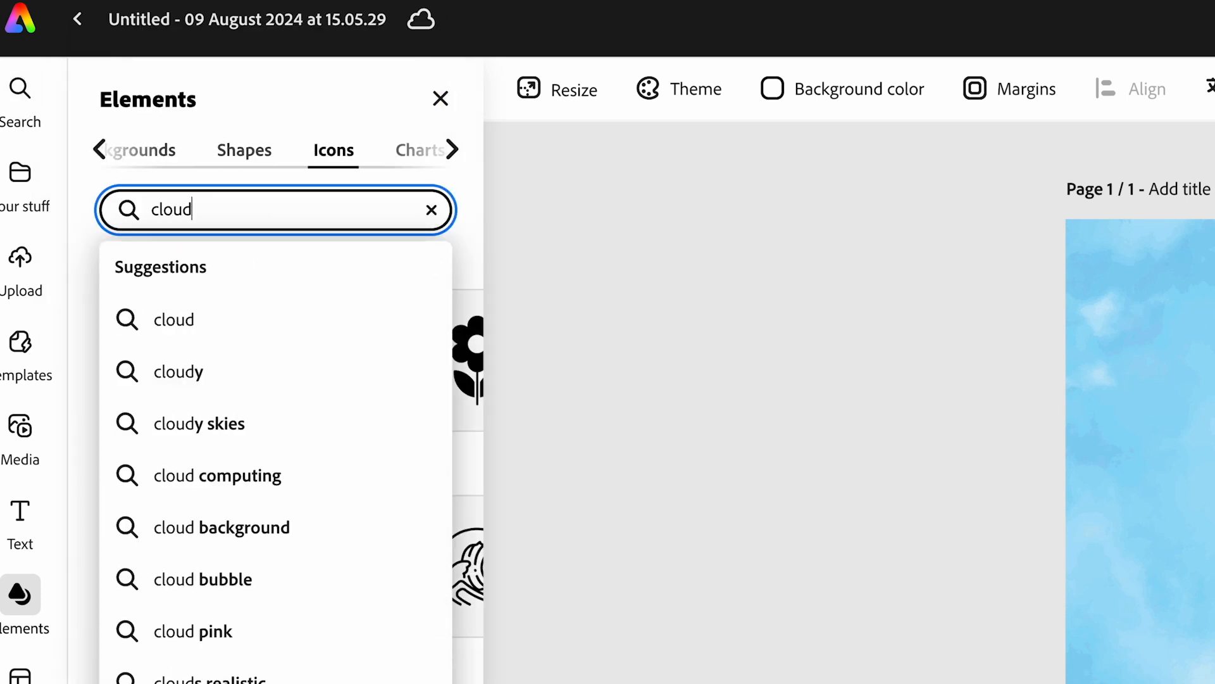
{"action": "key", "text": "Return"}
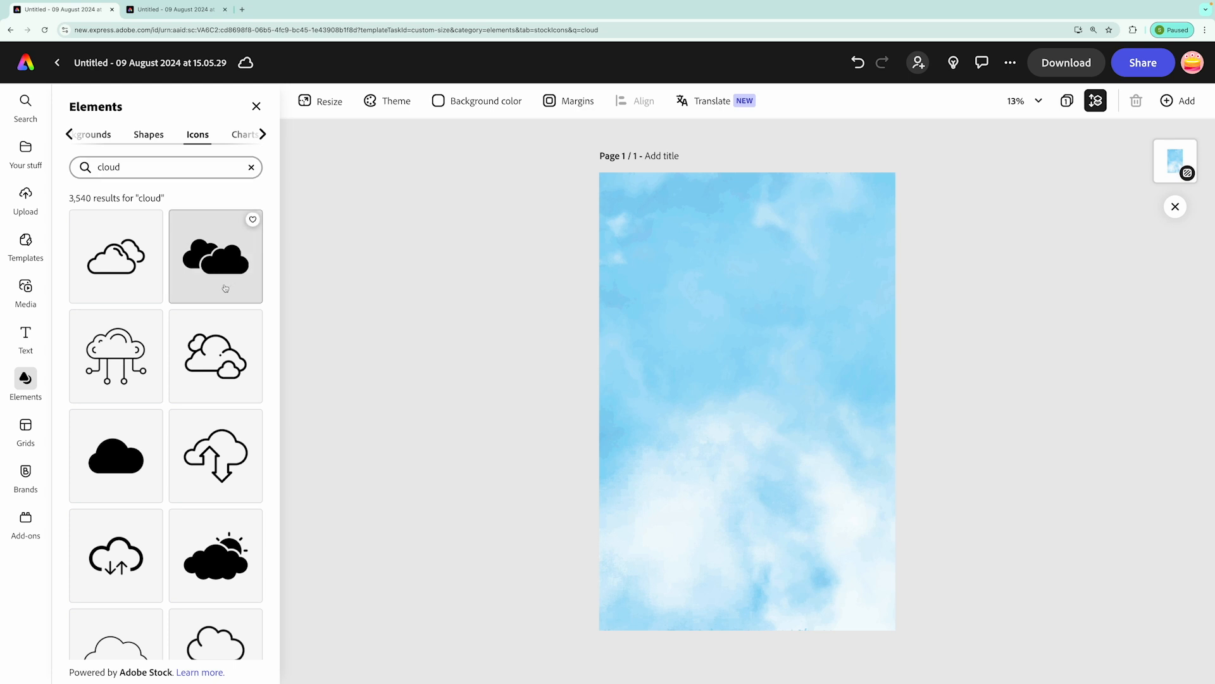
Step: Add the solid black fluffy cloud icon to the page and change its fill to white
{"action": "scroll", "coordinate": [185, 495], "scroll_direction": "down", "scroll_amount": 3}
{"action": "scroll", "coordinate": [185, 495], "scroll_direction": "down", "scroll_amount": 5}
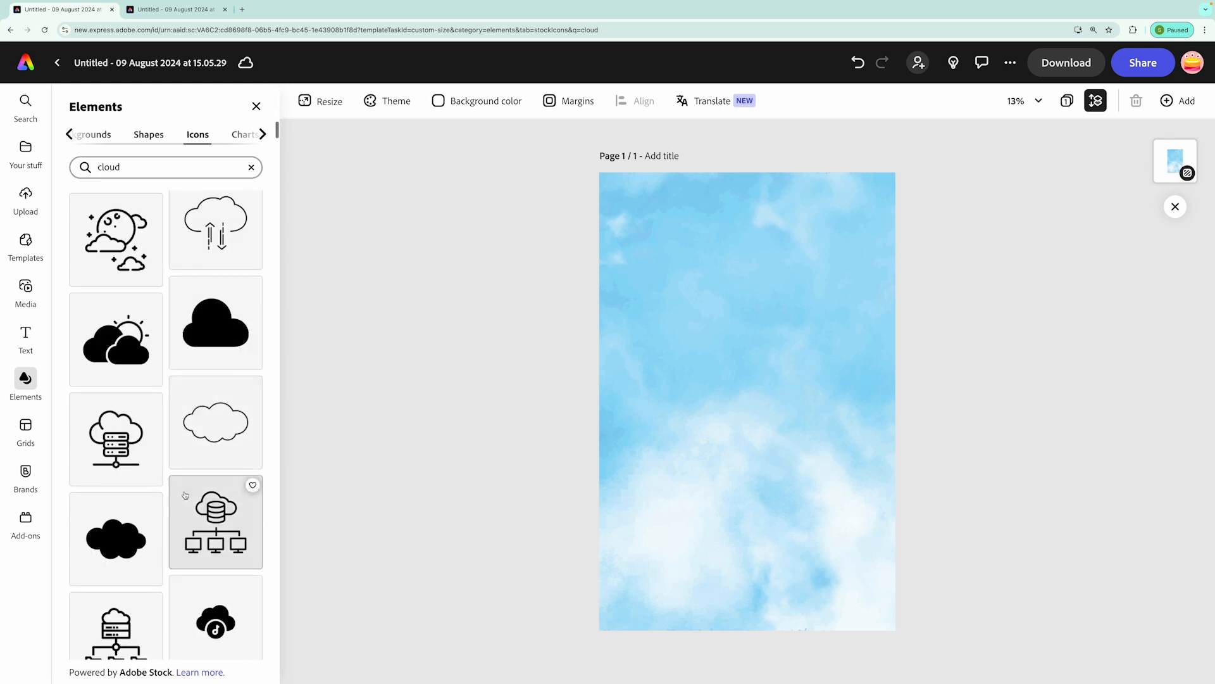
{"action": "left_click", "coordinate": [133, 502]}
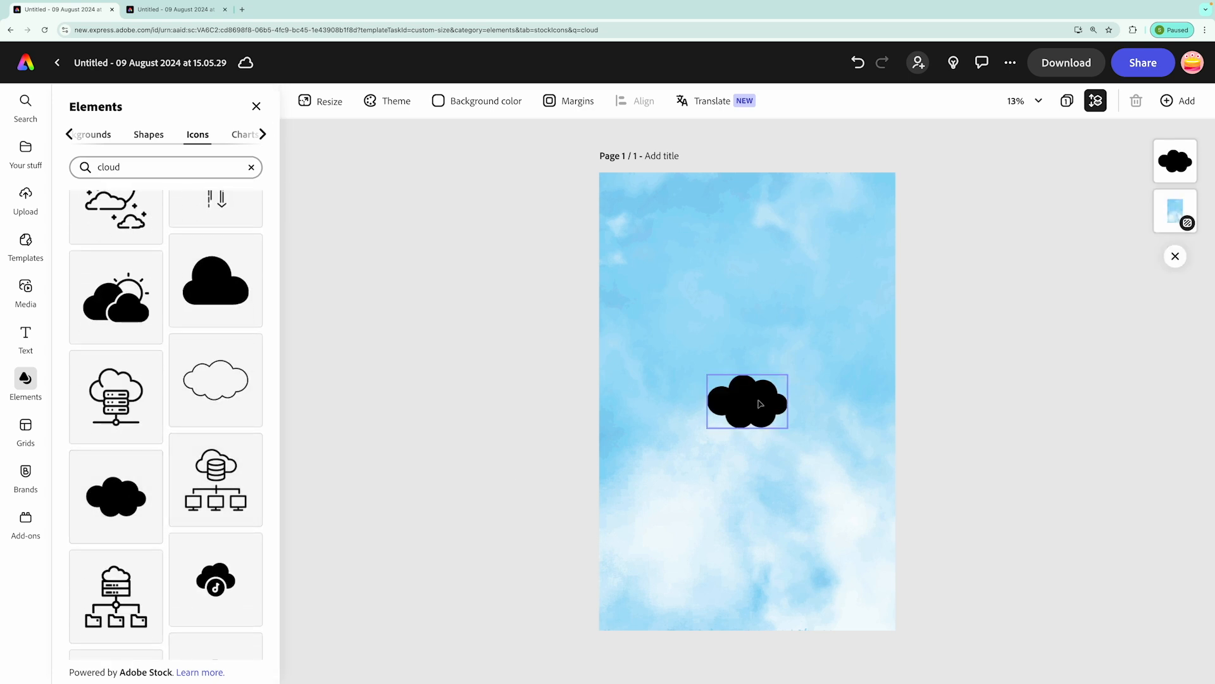
{"action": "left_click", "coordinate": [92, 205]}
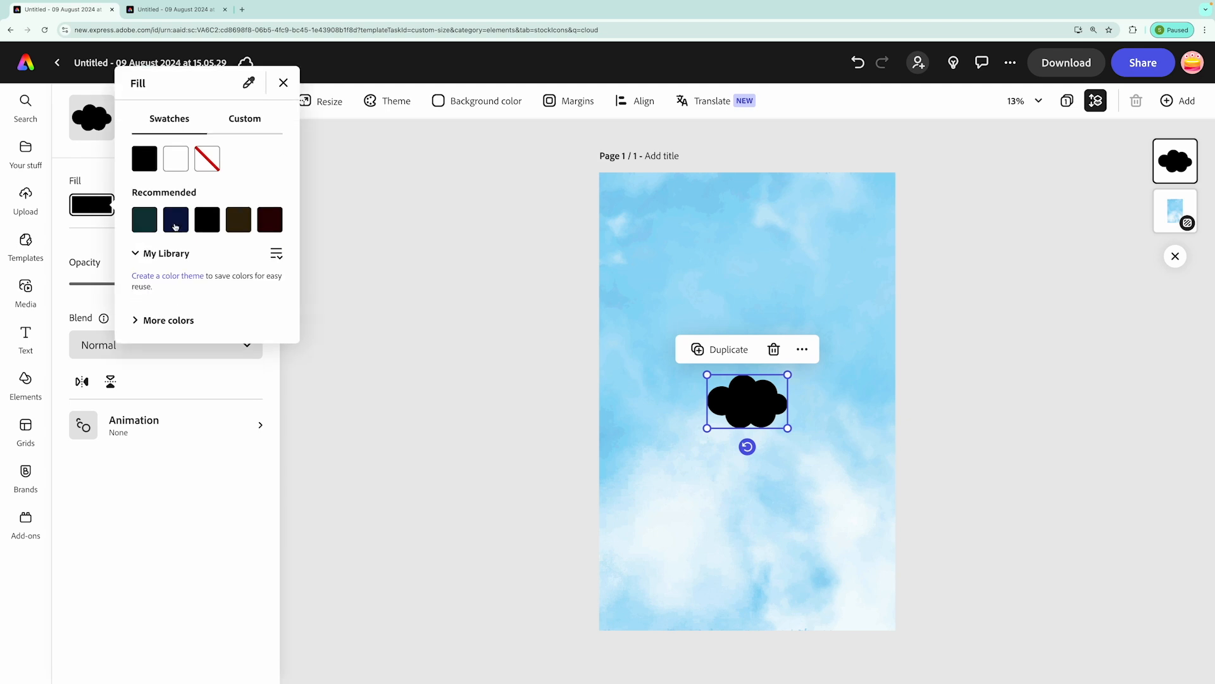
{"action": "left_click", "coordinate": [182, 160]}
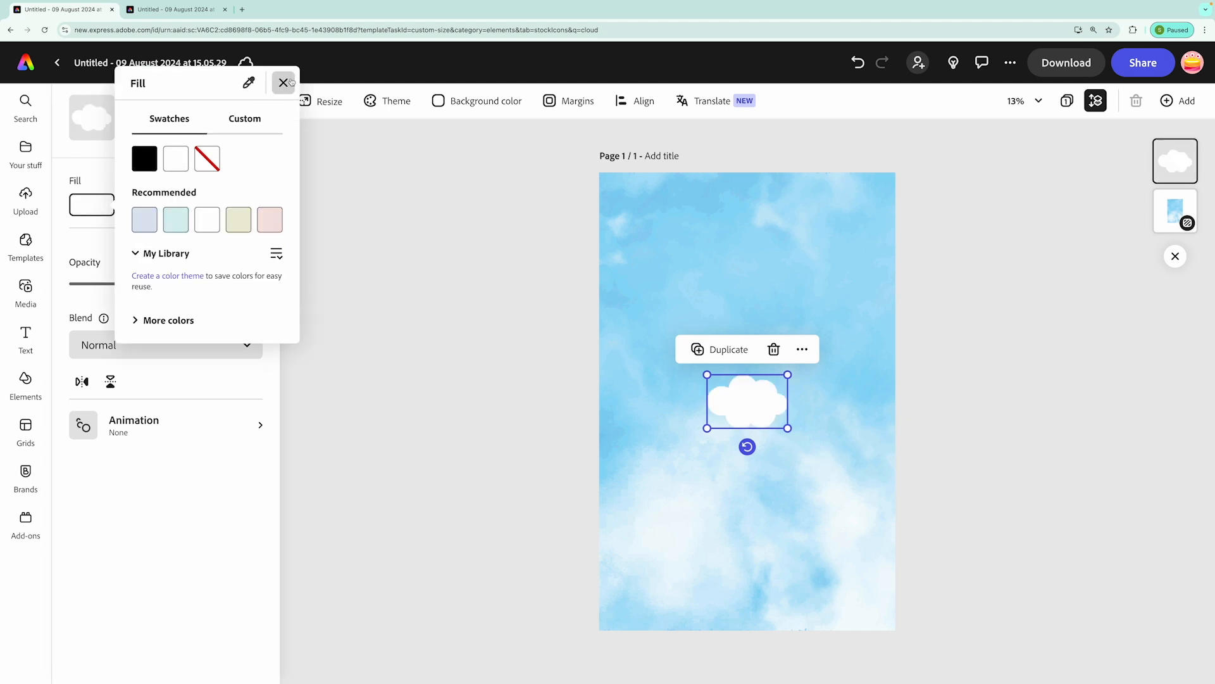
{"action": "left_click", "coordinate": [283, 83]}
Step: Move the white cloud to the lower part of the page and duplicate it until there are five clouds
{"action": "left_click_drag", "start_coordinate": [761, 402], "coordinate": [753, 563]}
{"action": "left_click", "coordinate": [776, 257]}
{"action": "left_click", "coordinate": [786, 301]}
{"action": "left_click", "coordinate": [809, 383]}
{"action": "left_click", "coordinate": [815, 456]}
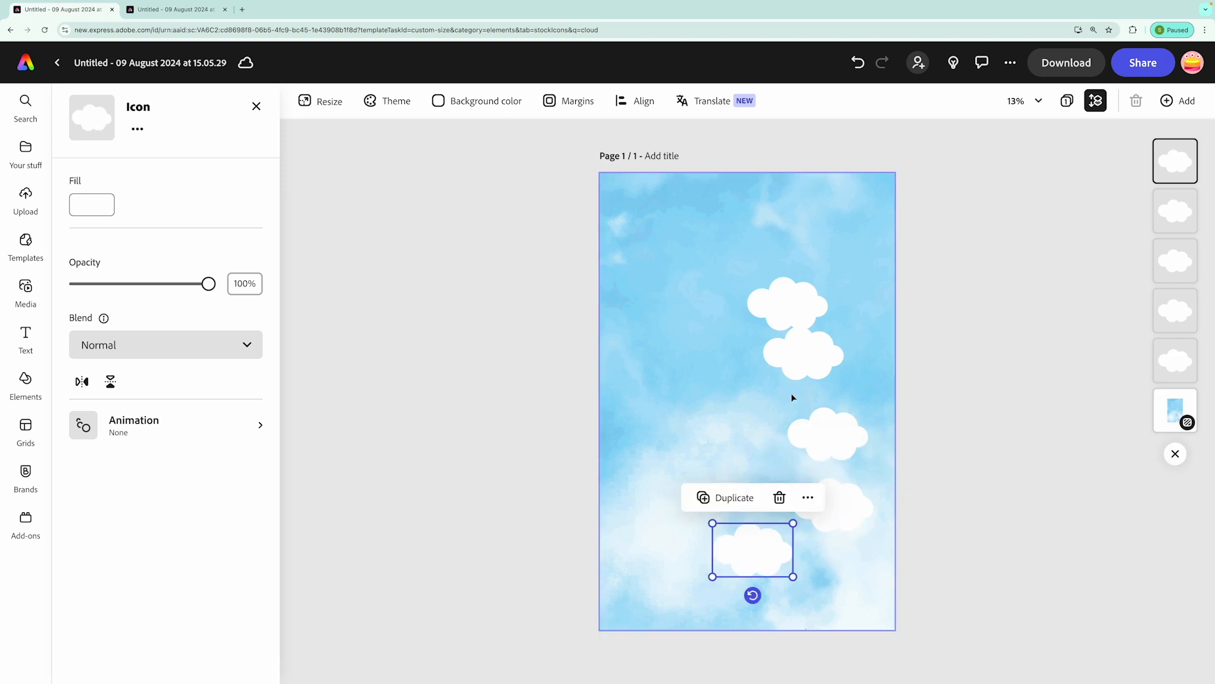
Step: Move one cloud to the page's left edge, rotate it nearly upright and enlarge it to cover most of the left half
{"action": "left_click_drag", "start_coordinate": [761, 555], "coordinate": [634, 354]}
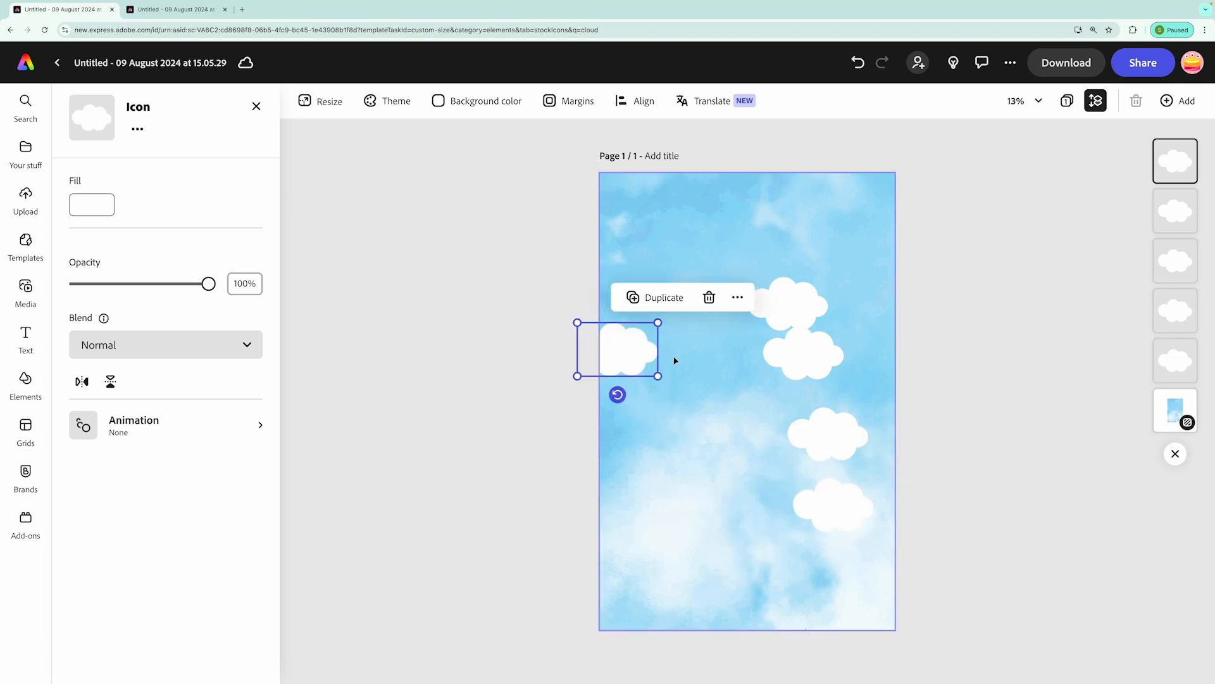
{"action": "left_click_drag", "start_coordinate": [617, 394], "coordinate": [513, 356]}
{"action": "left_click_drag", "start_coordinate": [613, 350], "coordinate": [628, 297]}
{"action": "left_click_drag", "start_coordinate": [651, 339], "coordinate": [790, 527]}
{"action": "left_click_drag", "start_coordinate": [700, 383], "coordinate": [670, 374]}
{"action": "left_click_drag", "start_coordinate": [754, 525], "coordinate": [780, 564]}
{"action": "left_click_drag", "start_coordinate": [686, 417], "coordinate": [653, 410]}
{"action": "left_click_drag", "start_coordinate": [744, 557], "coordinate": [759, 572]}
{"action": "left_click_drag", "start_coordinate": [678, 393], "coordinate": [705, 393]}
{"action": "left_click_drag", "start_coordinate": [543, 416], "coordinate": [545, 440]}
{"action": "left_click_drag", "start_coordinate": [704, 386], "coordinate": [704, 370]}
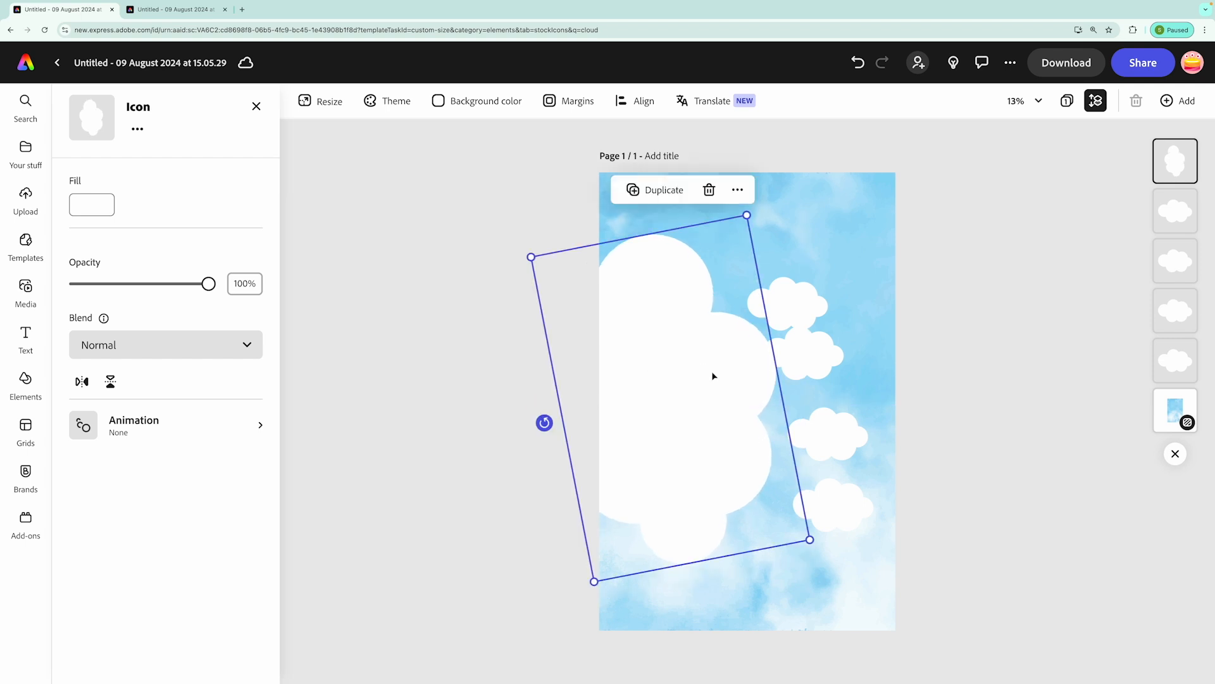
Step: Enlarge the two upper small clouds and arrange them one above the other along the page's right side
{"action": "left_click", "coordinate": [800, 299]}
{"action": "left_click_drag", "start_coordinate": [800, 298], "coordinate": [892, 344]}
{"action": "left_click", "coordinate": [790, 372]}
{"action": "left_click_drag", "start_coordinate": [791, 372], "coordinate": [753, 449]}
{"action": "left_click_drag", "start_coordinate": [833, 372], "coordinate": [864, 366]}
Step: Move another small cloud to the bottom centre and enlarge it, then enlarge the remaining cloud at the lower right
{"action": "left_click_drag", "start_coordinate": [826, 446], "coordinate": [650, 610]}
{"action": "left_click_drag", "start_coordinate": [720, 573], "coordinate": [800, 515]}
{"action": "left_click_drag", "start_coordinate": [697, 583], "coordinate": [758, 583]}
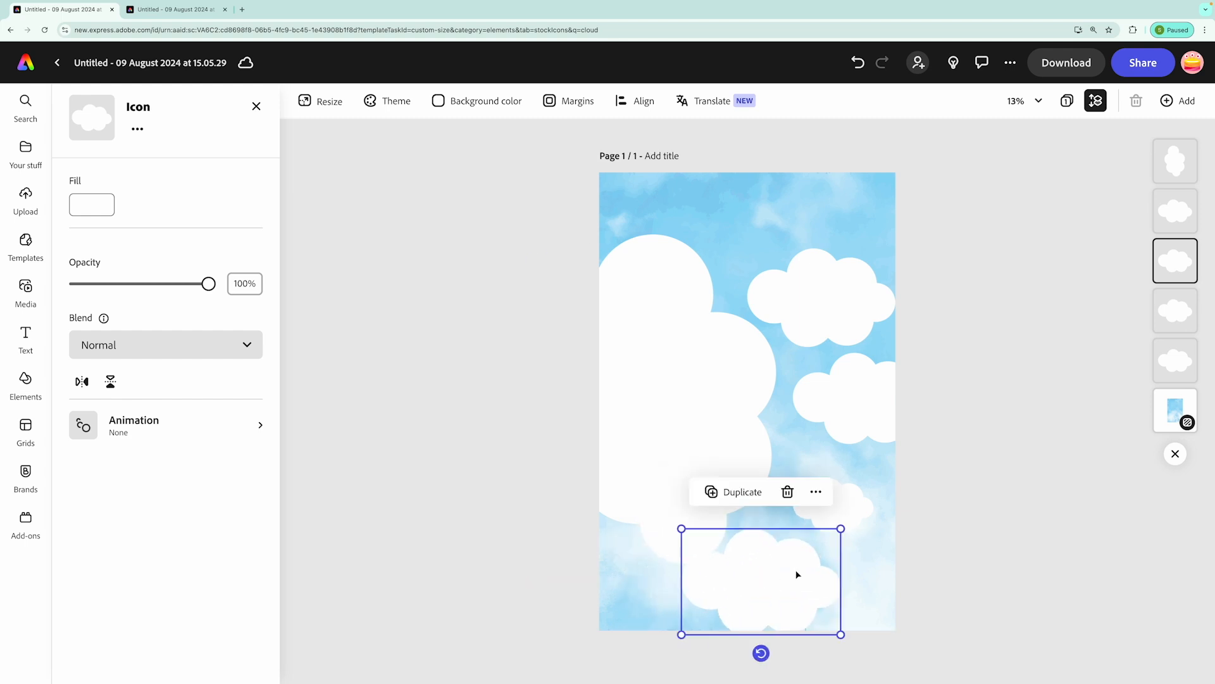
{"action": "left_click", "coordinate": [856, 506]}
{"action": "left_click_drag", "start_coordinate": [874, 532], "coordinate": [835, 500]}
Step: Reposition the two upper right-hand clouds and tilt the topmost one slightly
{"action": "left_click", "coordinate": [830, 314]}
{"action": "left_click_drag", "start_coordinate": [854, 396], "coordinate": [836, 390]}
{"action": "left_click_drag", "start_coordinate": [855, 271], "coordinate": [861, 280]}
{"action": "left_click_drag", "start_coordinate": [868, 367], "coordinate": [839, 365]}
{"action": "left_click", "coordinate": [853, 291]}
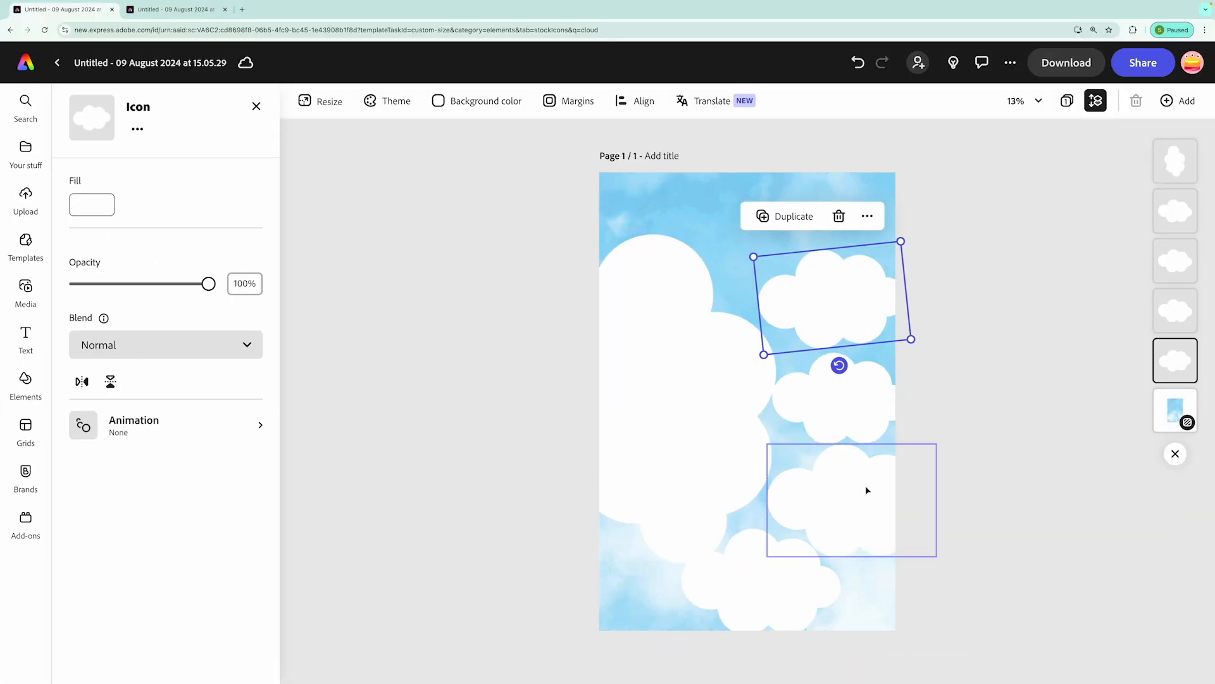
Step: Flip the lower-right and bottom clouds and nudge the middle-right cloud into place
{"action": "left_click", "coordinate": [867, 490]}
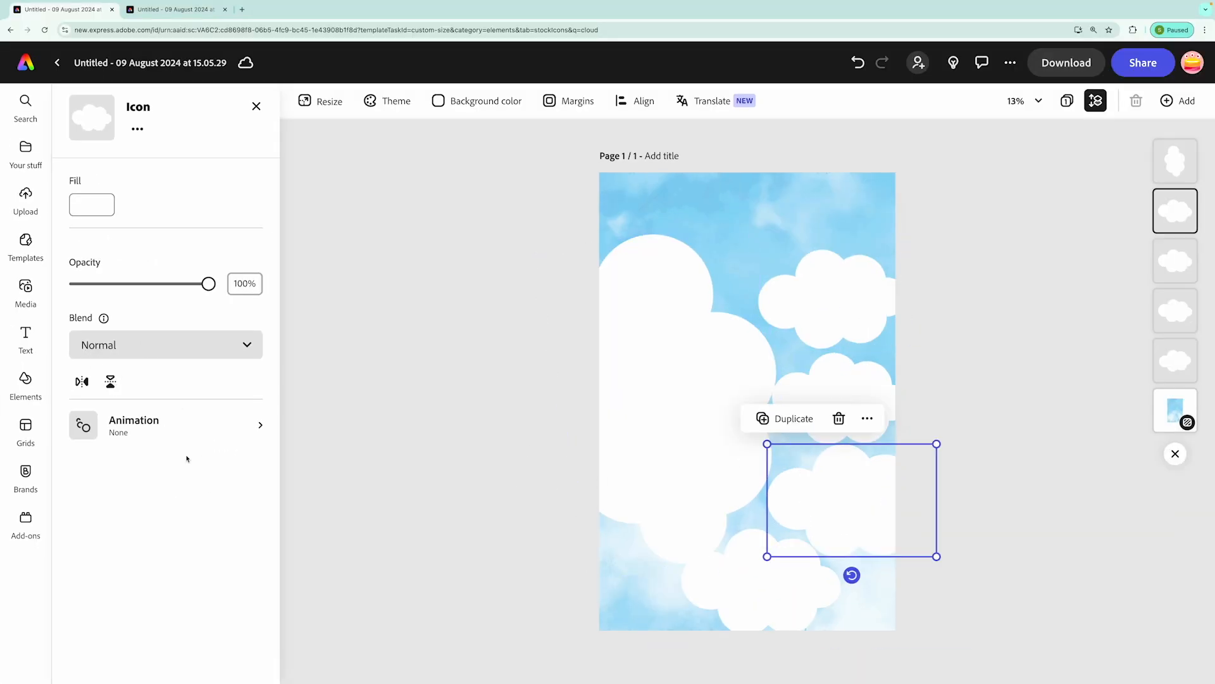
{"action": "left_click", "coordinate": [735, 583]}
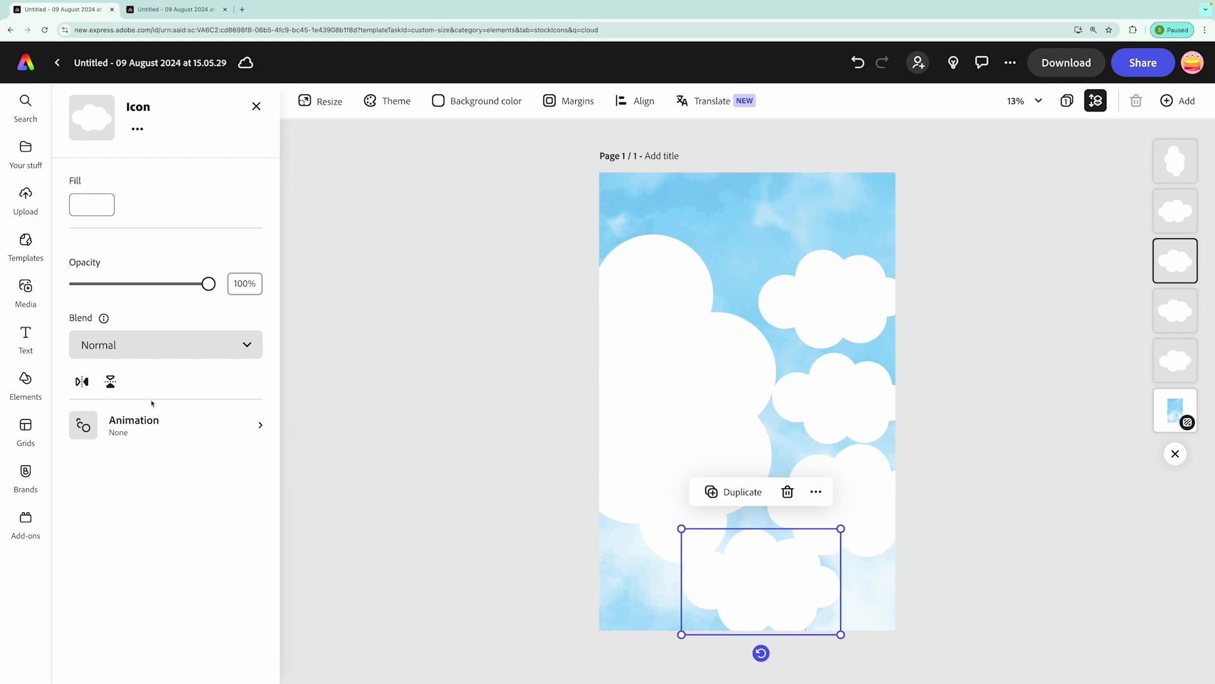
{"action": "left_click", "coordinate": [816, 374]}
{"action": "left_click_drag", "start_coordinate": [853, 395], "coordinate": [854, 394]}
{"action": "left_click_drag", "start_coordinate": [841, 461], "coordinate": [838, 461]}
{"action": "left_click", "coordinate": [529, 382]}
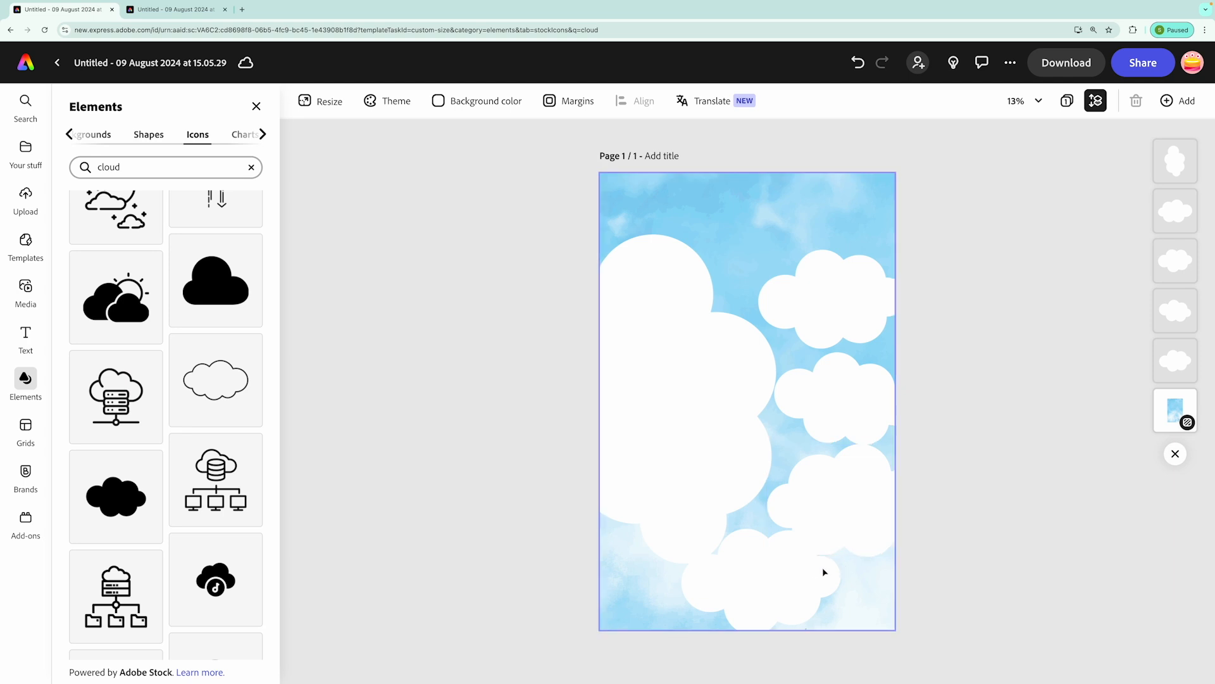
Step: Nudge the bottom cloud slightly to the right and the large cloud slightly down
{"action": "left_click", "coordinate": [824, 572]}
{"action": "left_click_drag", "start_coordinate": [797, 580], "coordinate": [812, 583]}
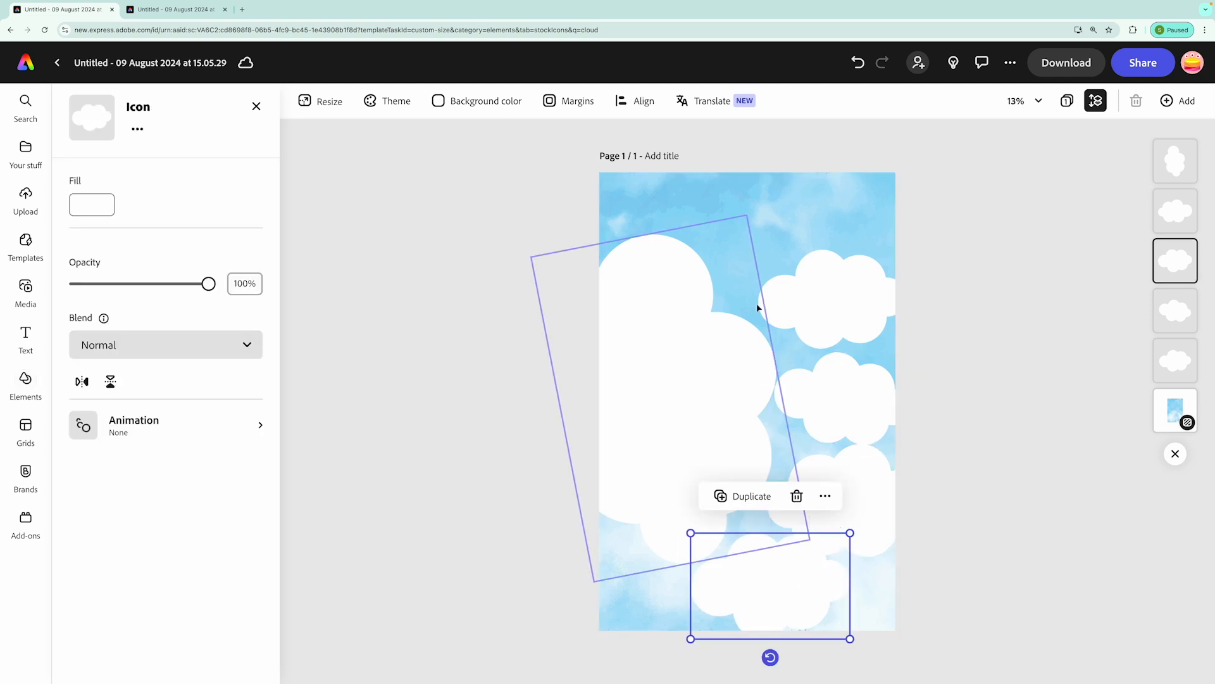
{"action": "left_click", "coordinate": [682, 401]}
{"action": "left_click_drag", "start_coordinate": [682, 382], "coordinate": [681, 386]}
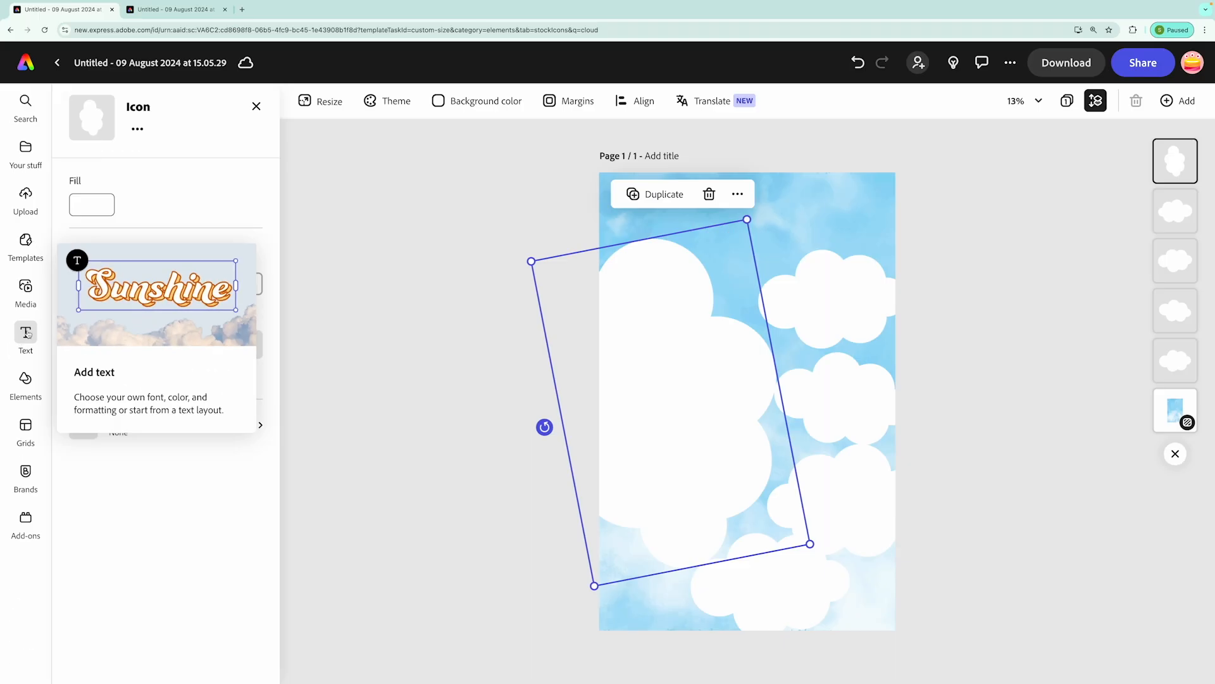
Step: Add a text box at the top of the page reading "Vacancy for an Explorer!"
{"action": "left_click", "coordinate": [27, 334]}
{"action": "left_click", "coordinate": [133, 142]}
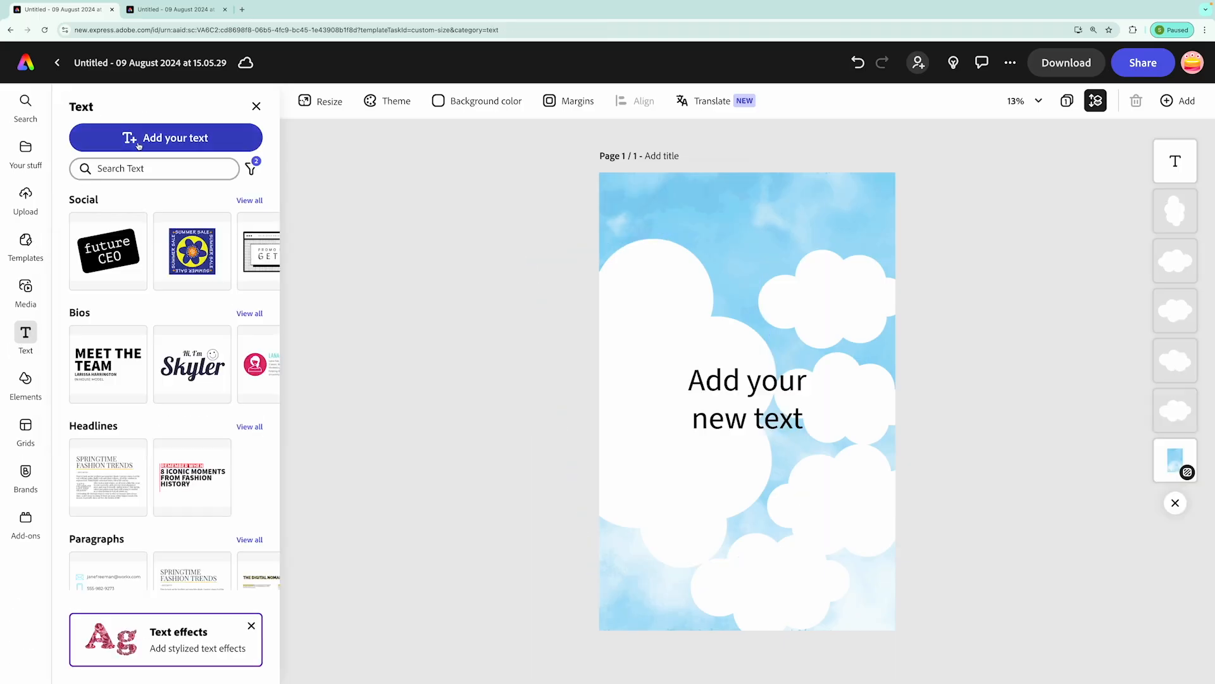
{"action": "left_click_drag", "start_coordinate": [778, 365], "coordinate": [701, 188]}
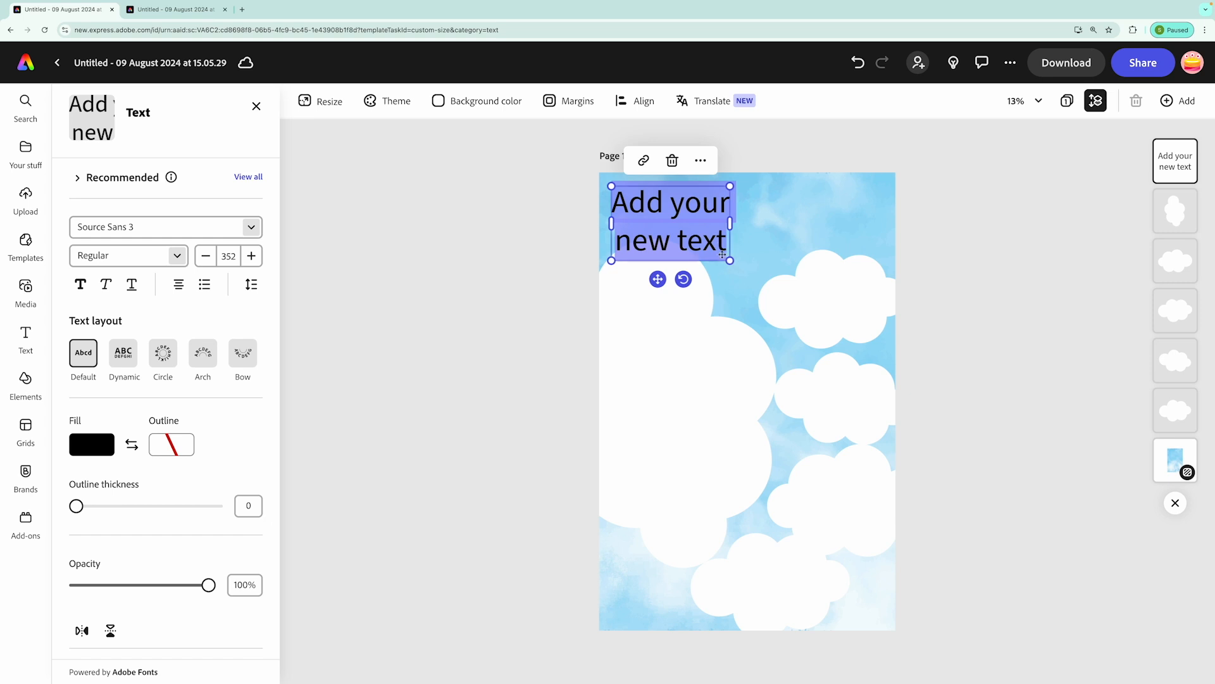
{"action": "type", "text": "Vacancy for an Explorer!"}
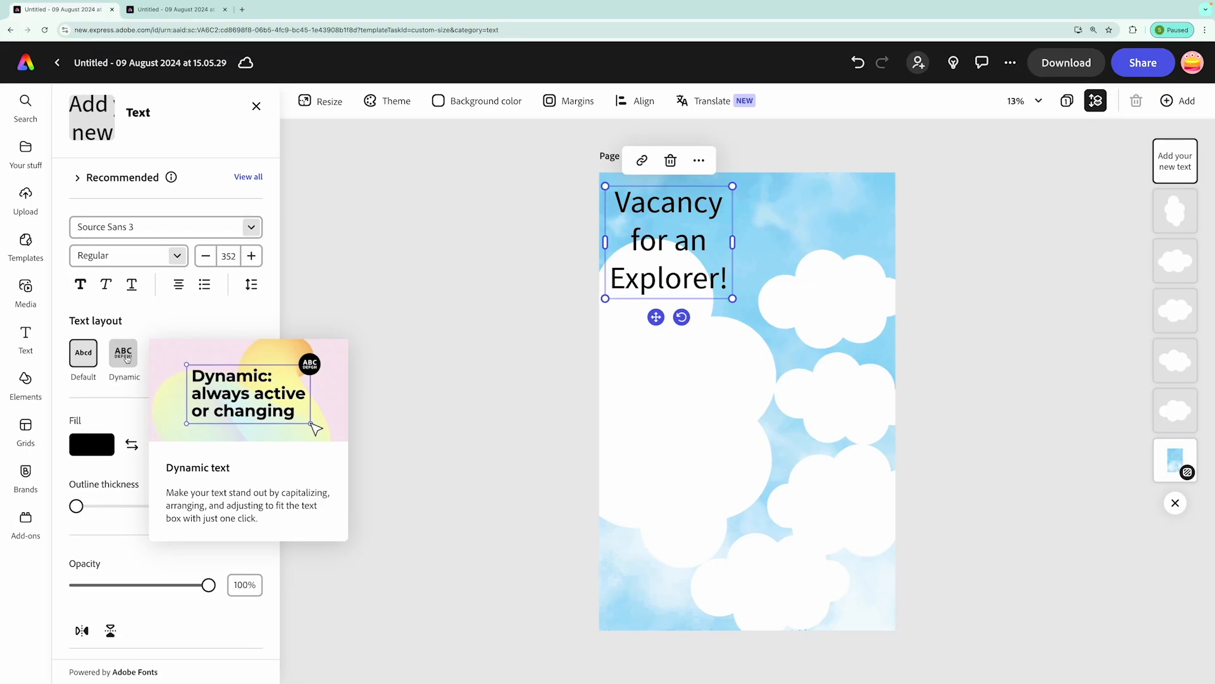
Step: Apply the Dynamic text layout to the title and widen it across the top of the page
{"action": "left_click", "coordinate": [124, 356]}
{"action": "left_click_drag", "start_coordinate": [732, 271], "coordinate": [880, 275]}
{"action": "left_click_drag", "start_coordinate": [751, 189], "coordinate": [748, 182]}
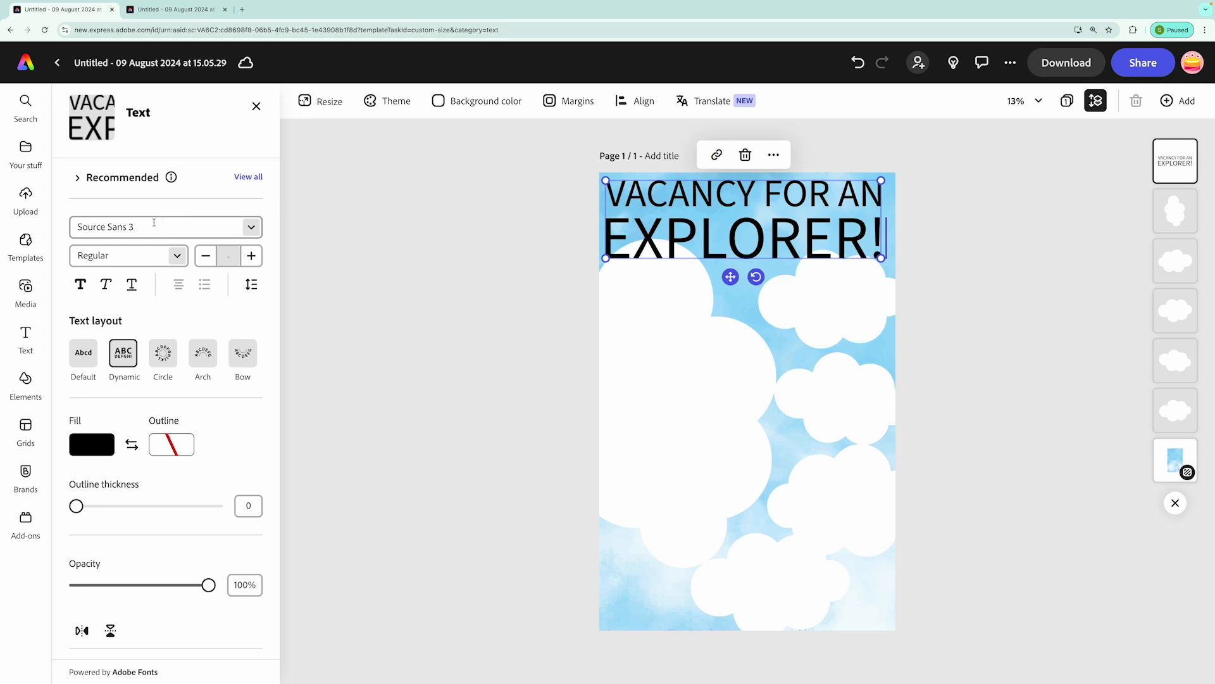
Step: Set the title's font to IM FELL DW Pica SC Regular
{"action": "left_click", "coordinate": [154, 223]}
{"action": "type", "text": "im"}
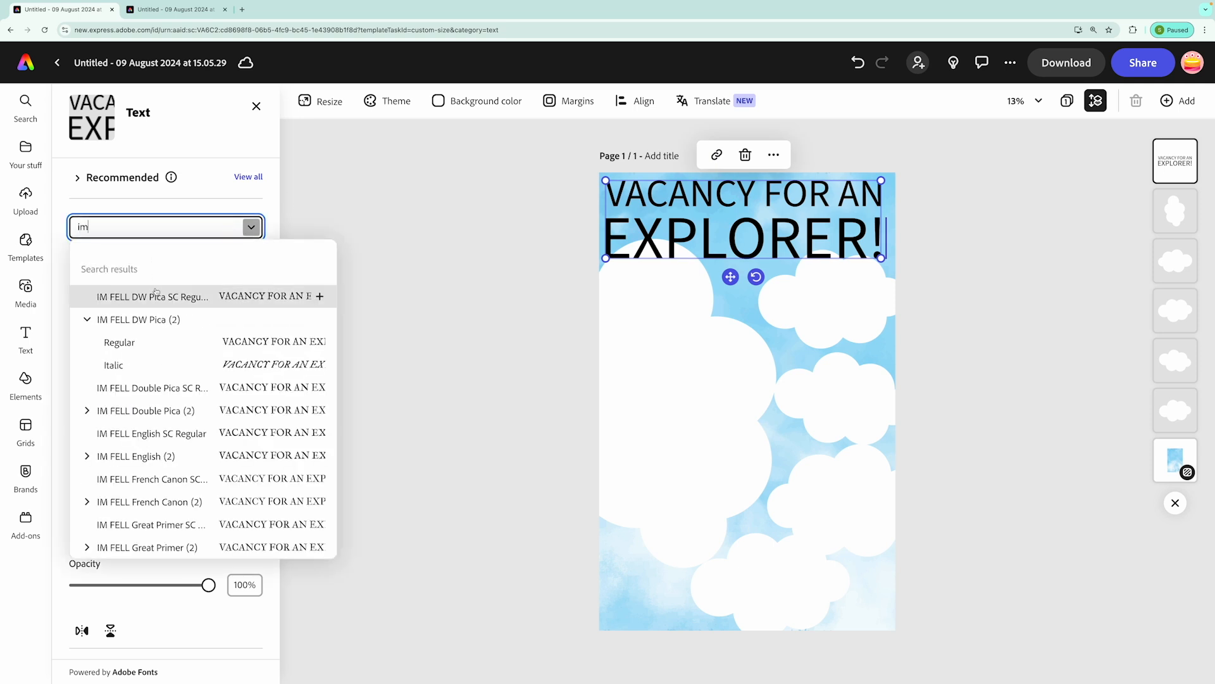
{"action": "left_click", "coordinate": [156, 295]}
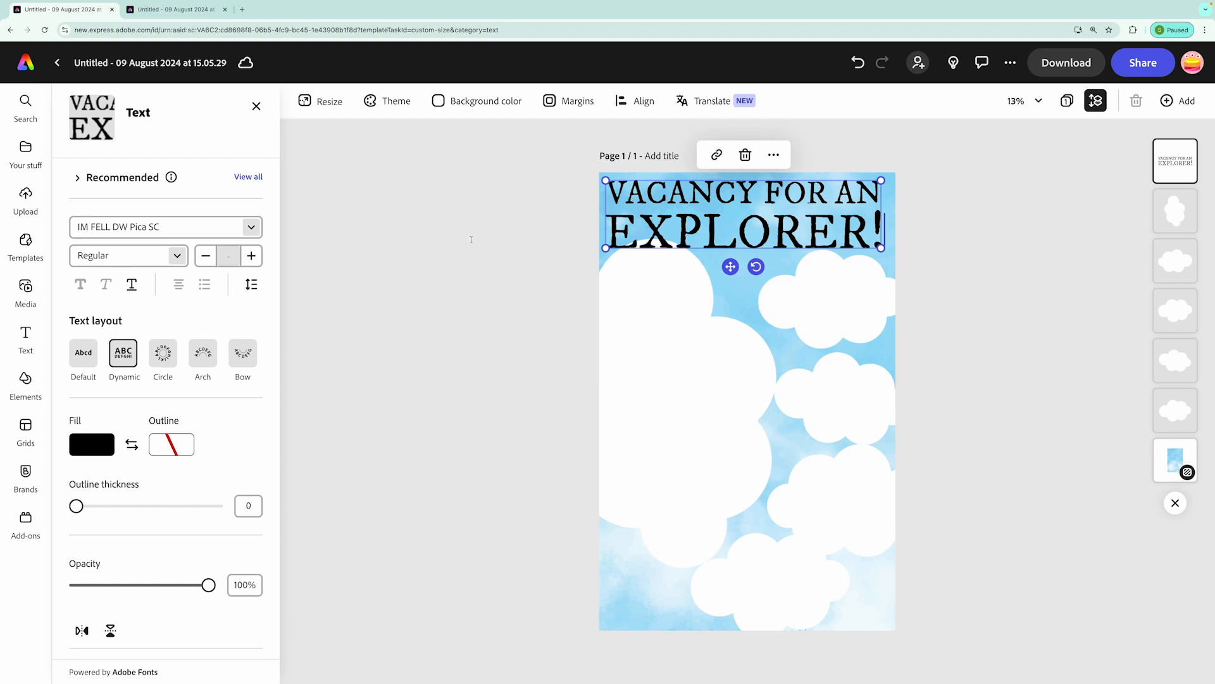
Step: Tighten the title's line spacing and give it an outline with a thickness of 33
{"action": "left_click", "coordinate": [252, 285]}
{"action": "left_click_drag", "start_coordinate": [210, 405], "coordinate": [192, 406]}
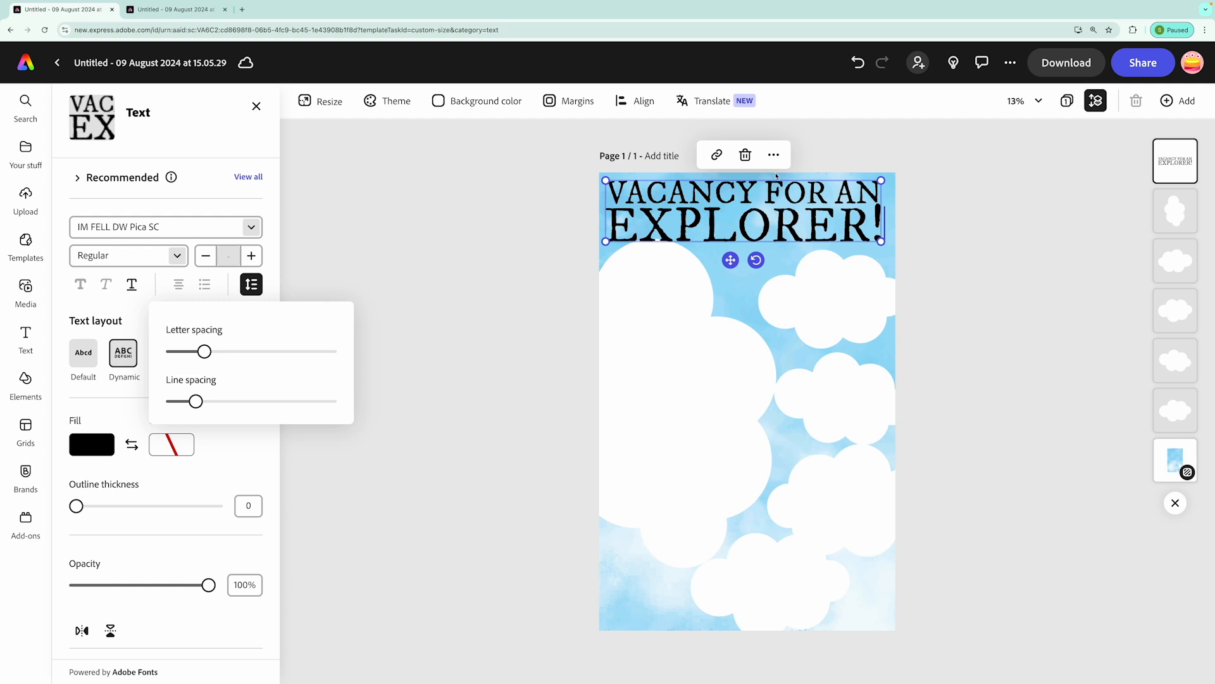
{"action": "left_click_drag", "start_coordinate": [77, 506], "coordinate": [117, 510]}
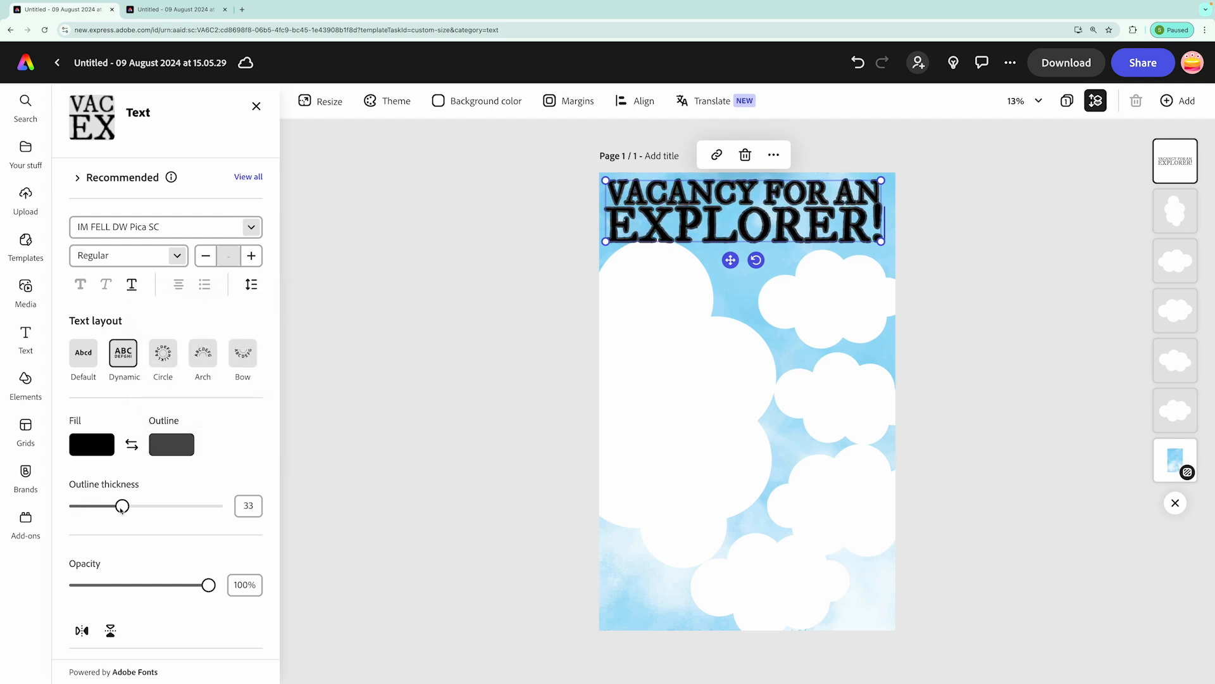
Step: Change the title's outline colour to medium grey and tilt the title slightly counter-clockwise
{"action": "left_click", "coordinate": [176, 438]}
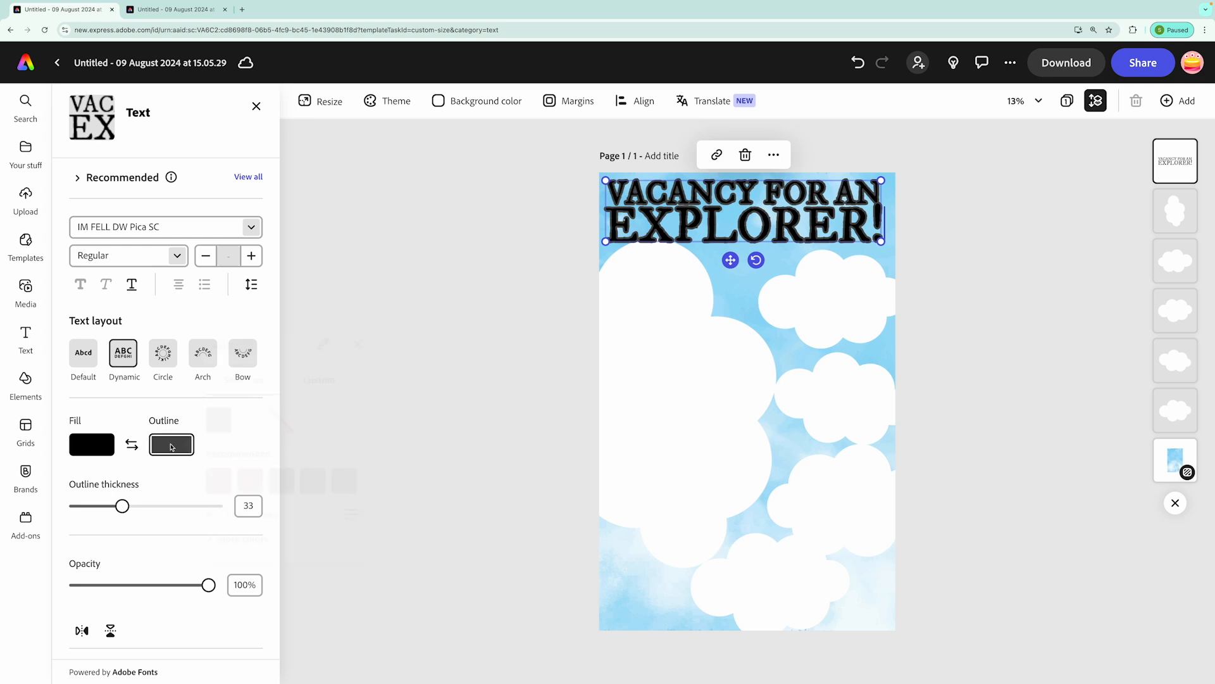
{"action": "left_click", "coordinate": [216, 561]}
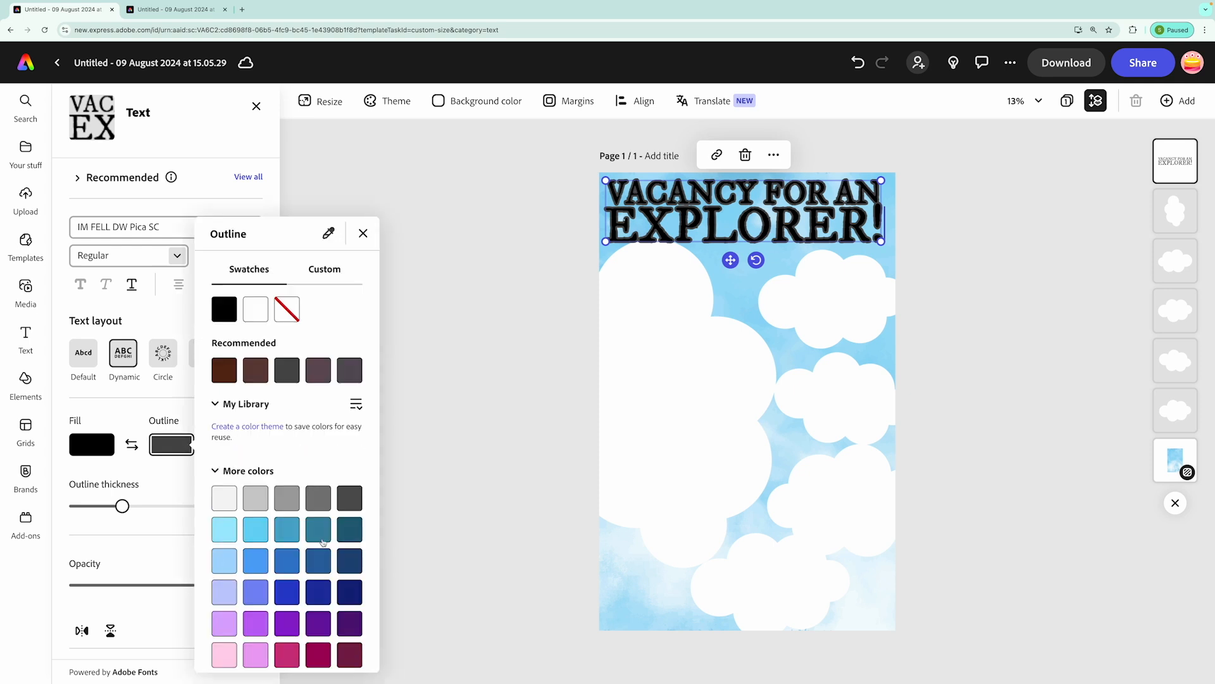
{"action": "left_click", "coordinate": [319, 505]}
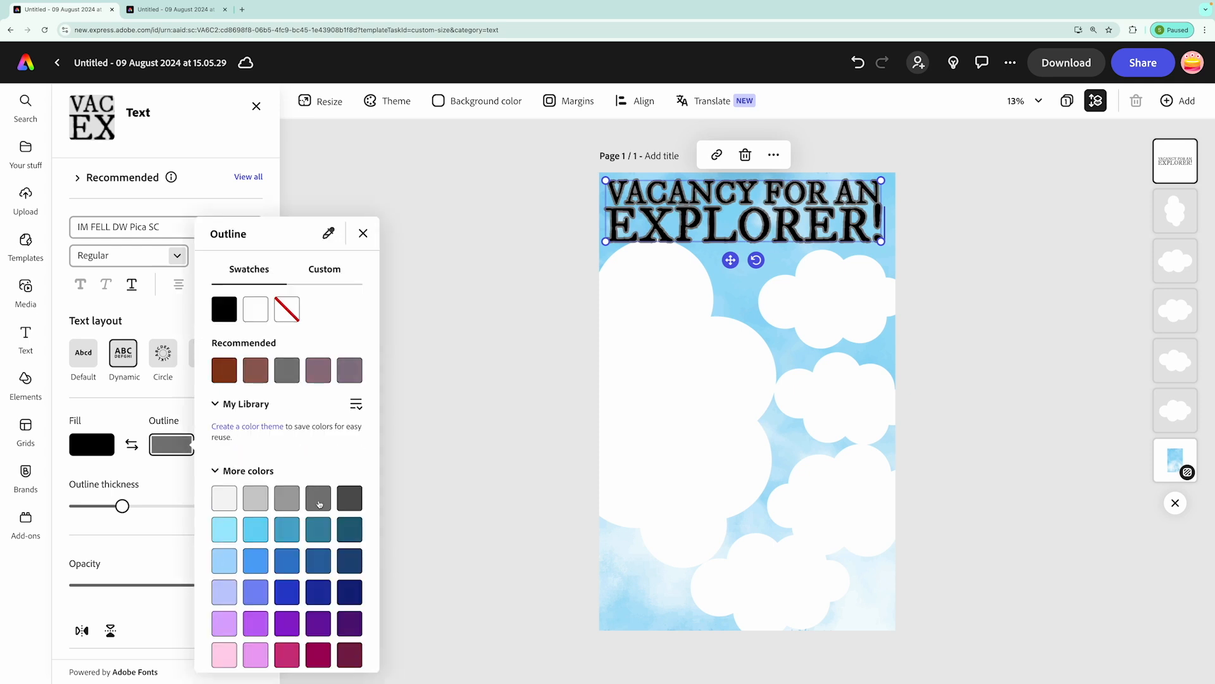
{"action": "left_click", "coordinate": [289, 504]}
{"action": "left_click", "coordinate": [364, 234]}
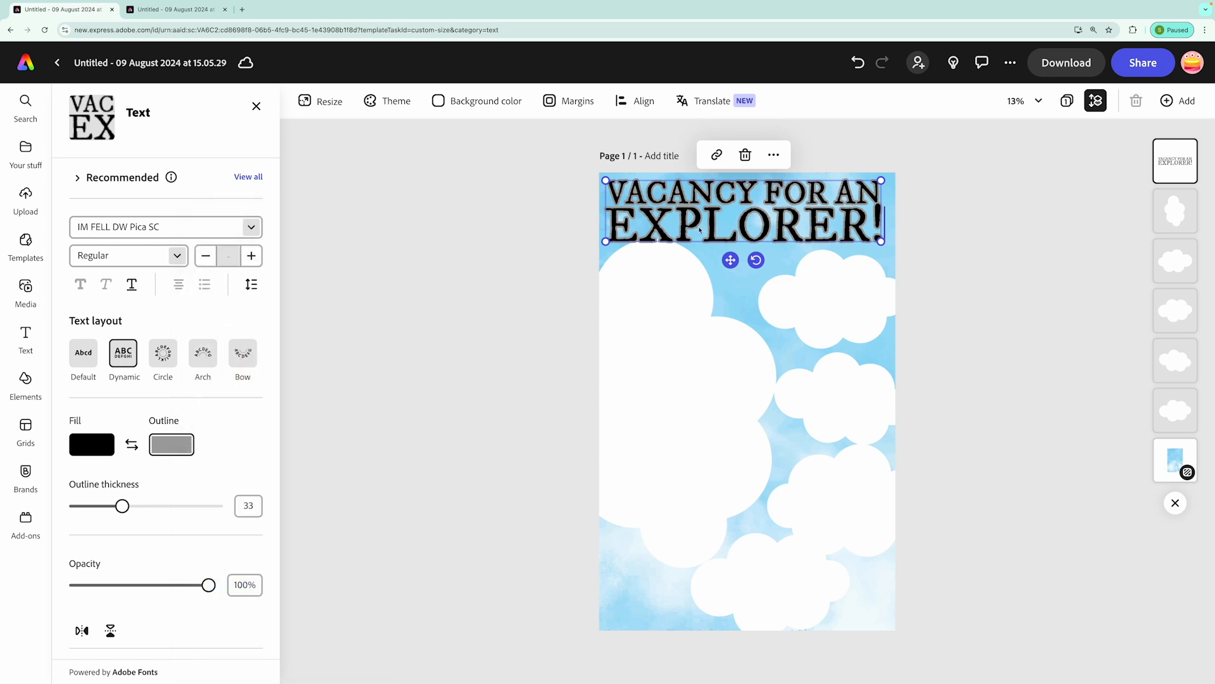
{"action": "left_click_drag", "start_coordinate": [757, 260], "coordinate": [778, 248]}
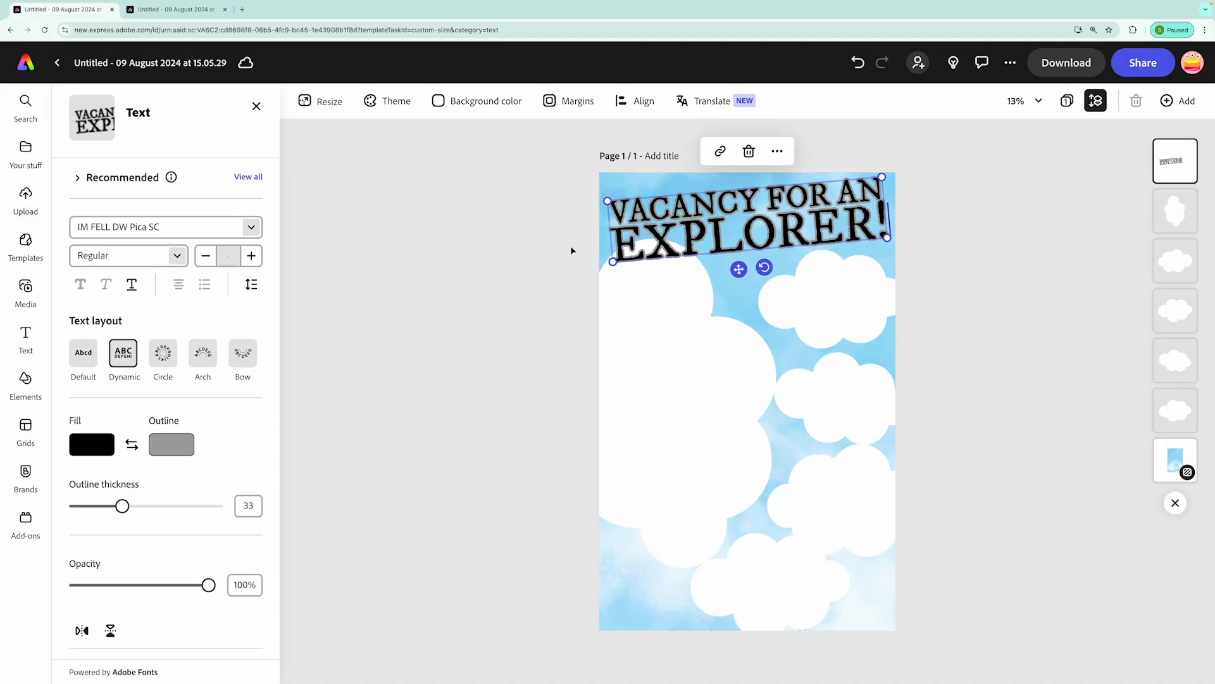
Step: Duplicate the title, straighten the copy and shrink it to fit on the upper part of the large cloud
{"action": "left_click", "coordinate": [777, 152]}
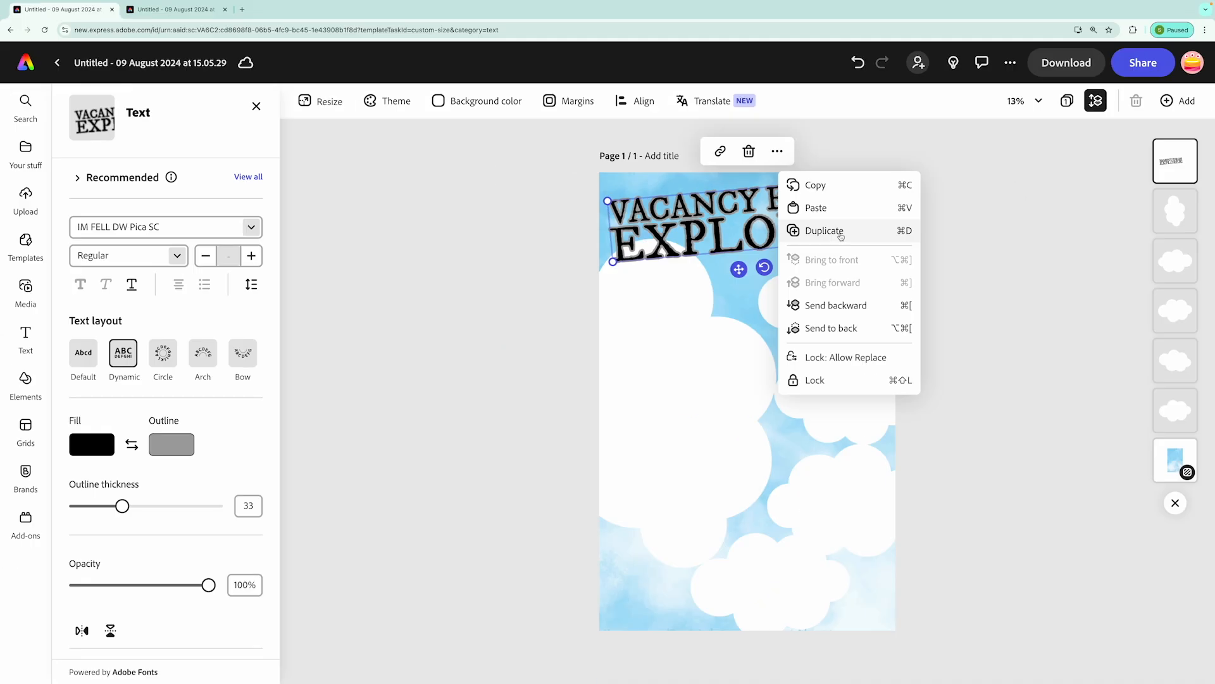
{"action": "left_click", "coordinate": [877, 288]}
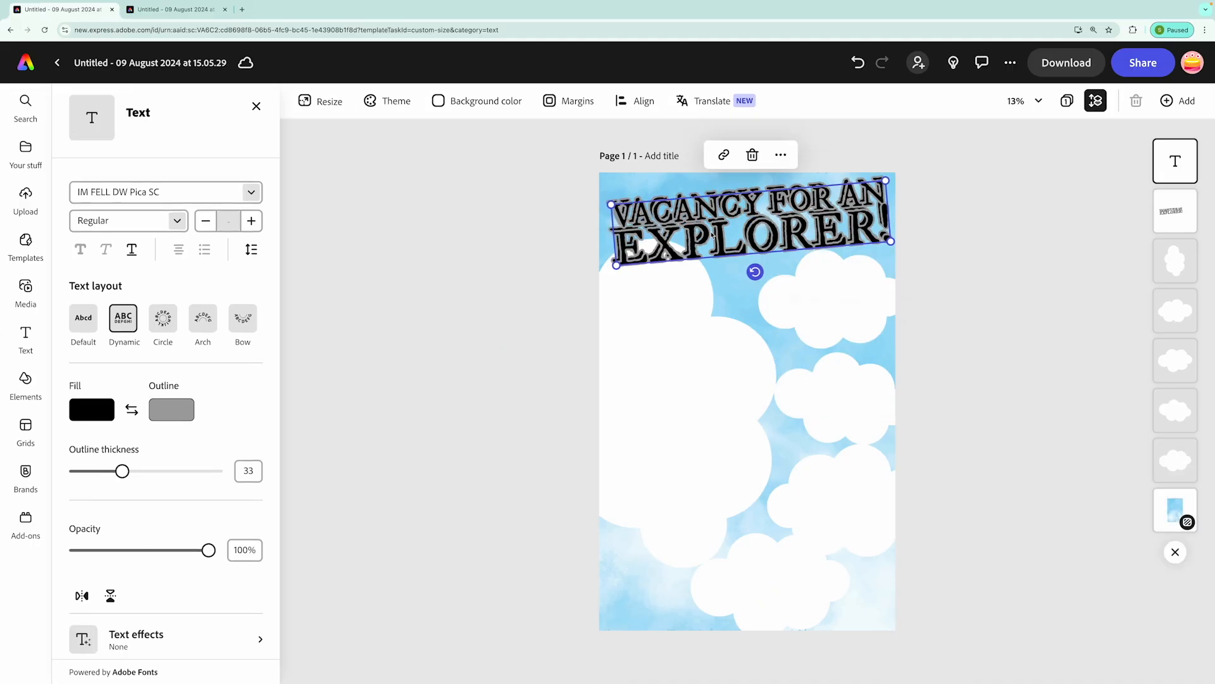
{"action": "left_click_drag", "start_coordinate": [654, 246], "coordinate": [642, 377]}
{"action": "left_click_drag", "start_coordinate": [734, 344], "coordinate": [732, 348]}
{"action": "left_click_drag", "start_coordinate": [870, 329], "coordinate": [704, 313]}
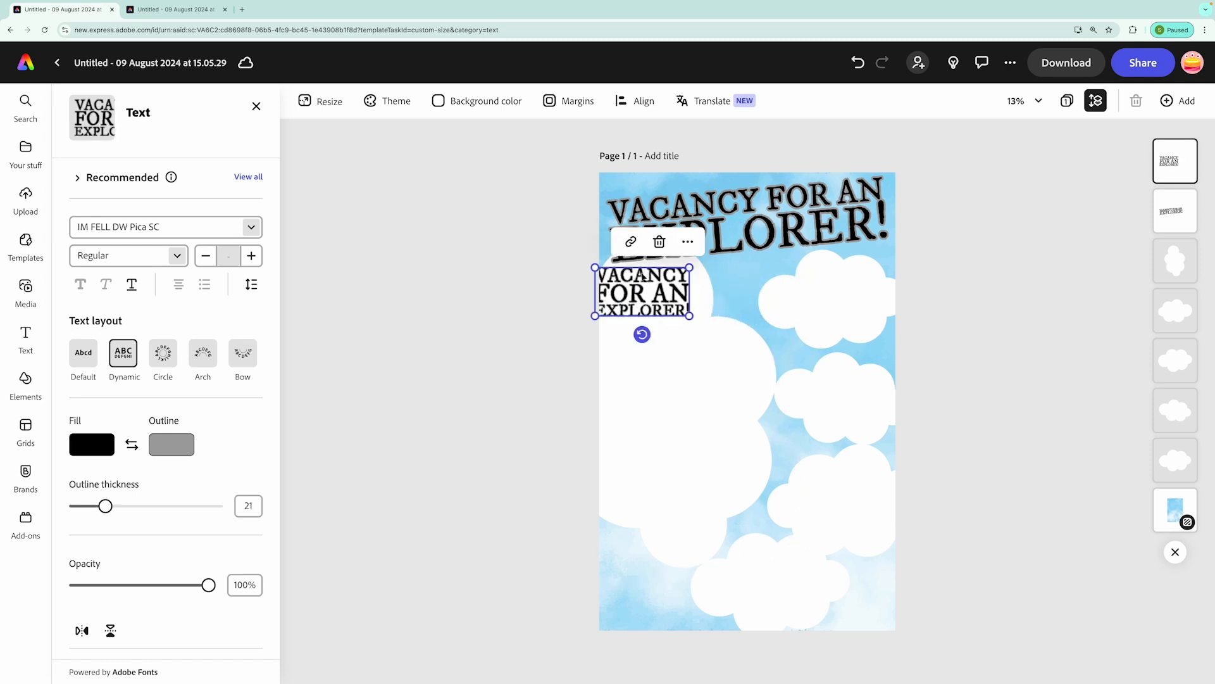
{"action": "left_click_drag", "start_coordinate": [642, 271], "coordinate": [654, 292]}
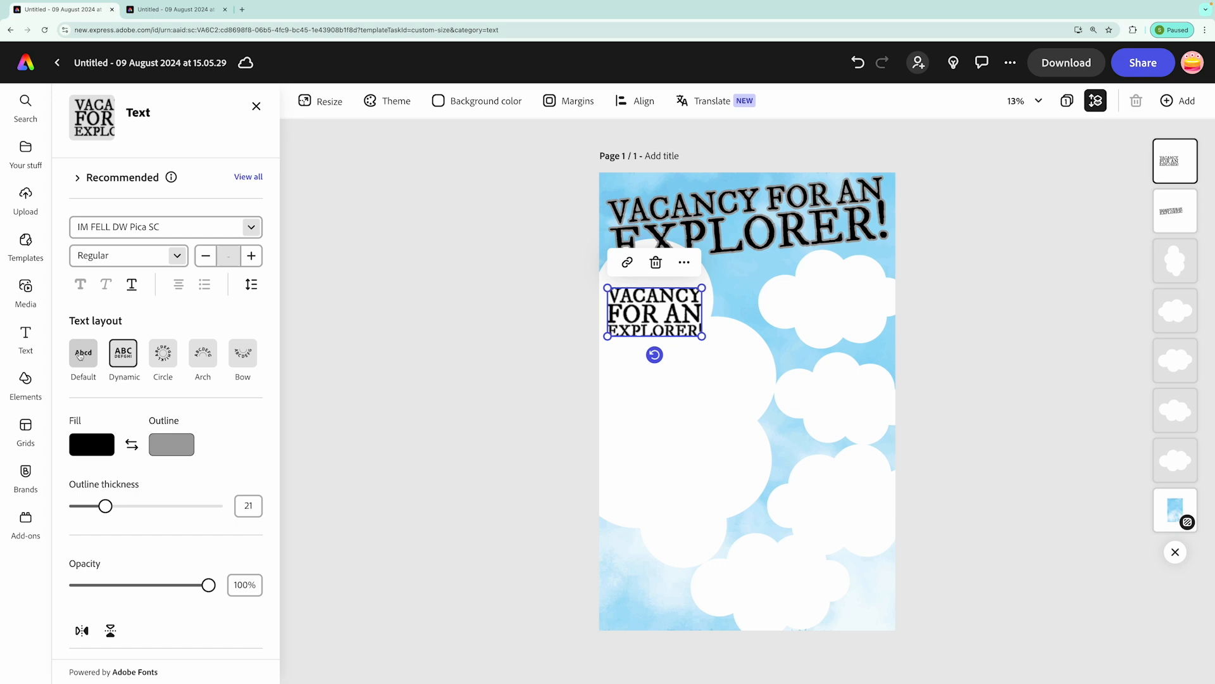
Step: Give the title copy the Default text layout and turn it into a size 180 "Job Description:" heading atop the large cloud
{"action": "left_click", "coordinate": [79, 354]}
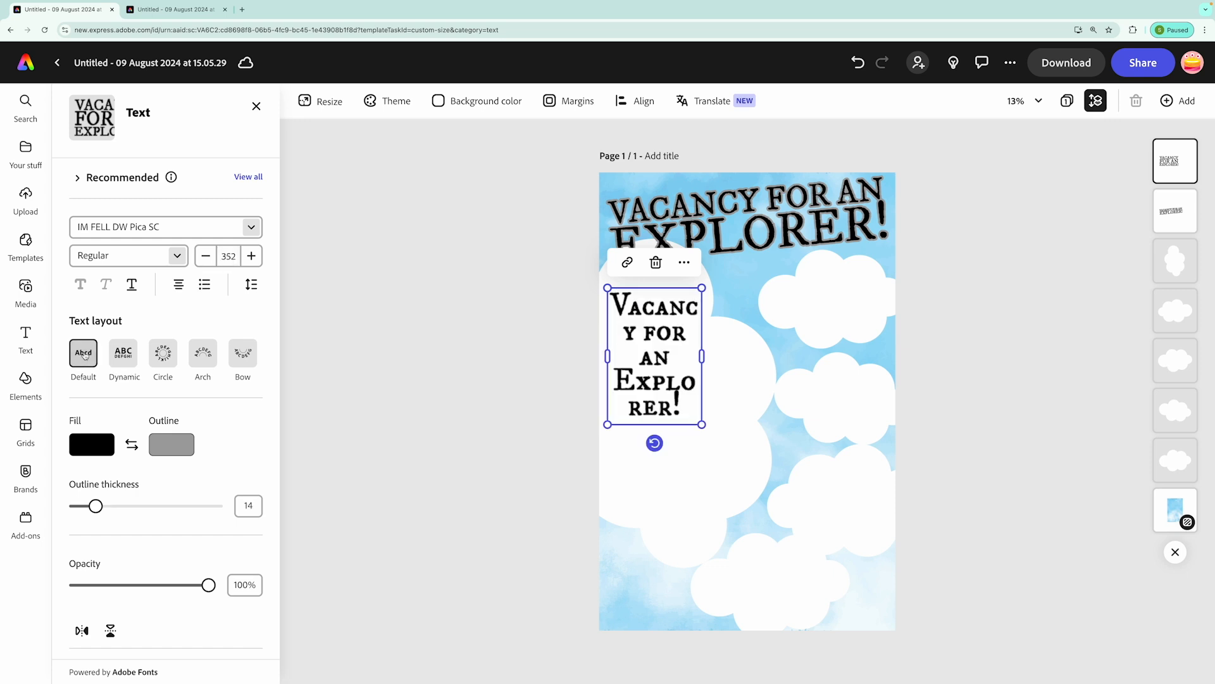
{"action": "type", "text": "ription:"}
{"action": "left_click_drag", "start_coordinate": [810, 347], "coordinate": [748, 306]}
{"action": "left_click_drag", "start_coordinate": [607, 309], "coordinate": [649, 298]}
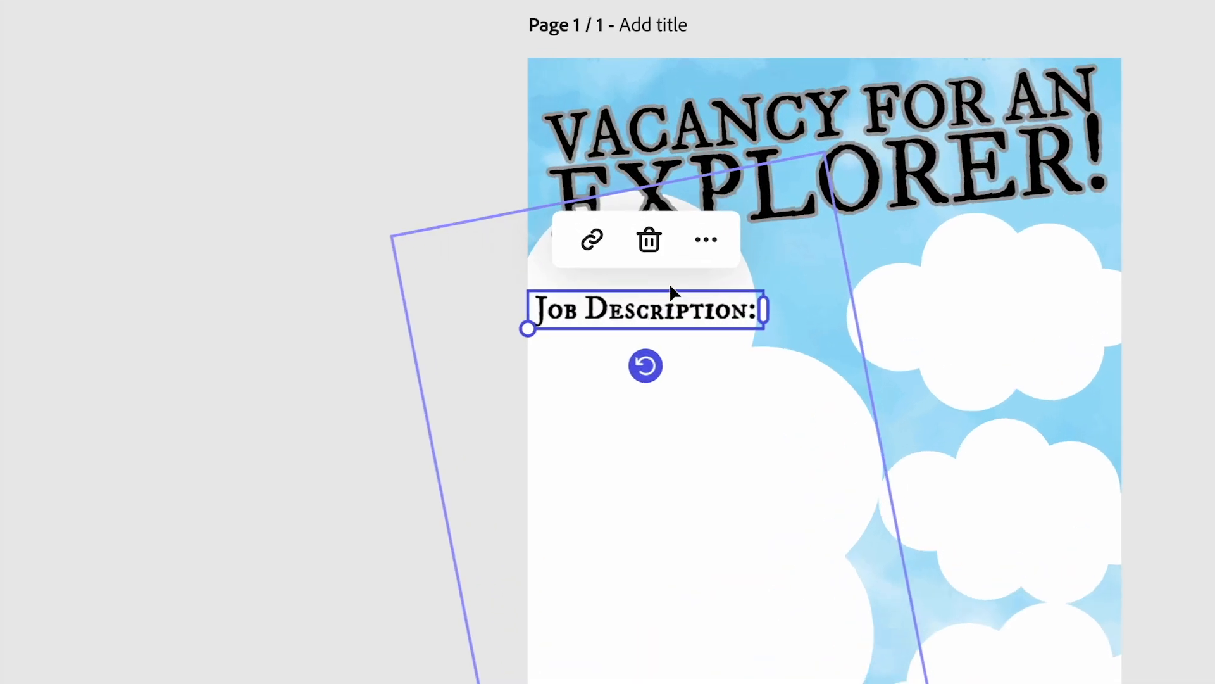
Step: Duplicate the "Job Description:" heading onto each of the four smaller clouds and retitle the uppermost copy "Location:"
{"action": "left_click", "coordinate": [716, 234]}
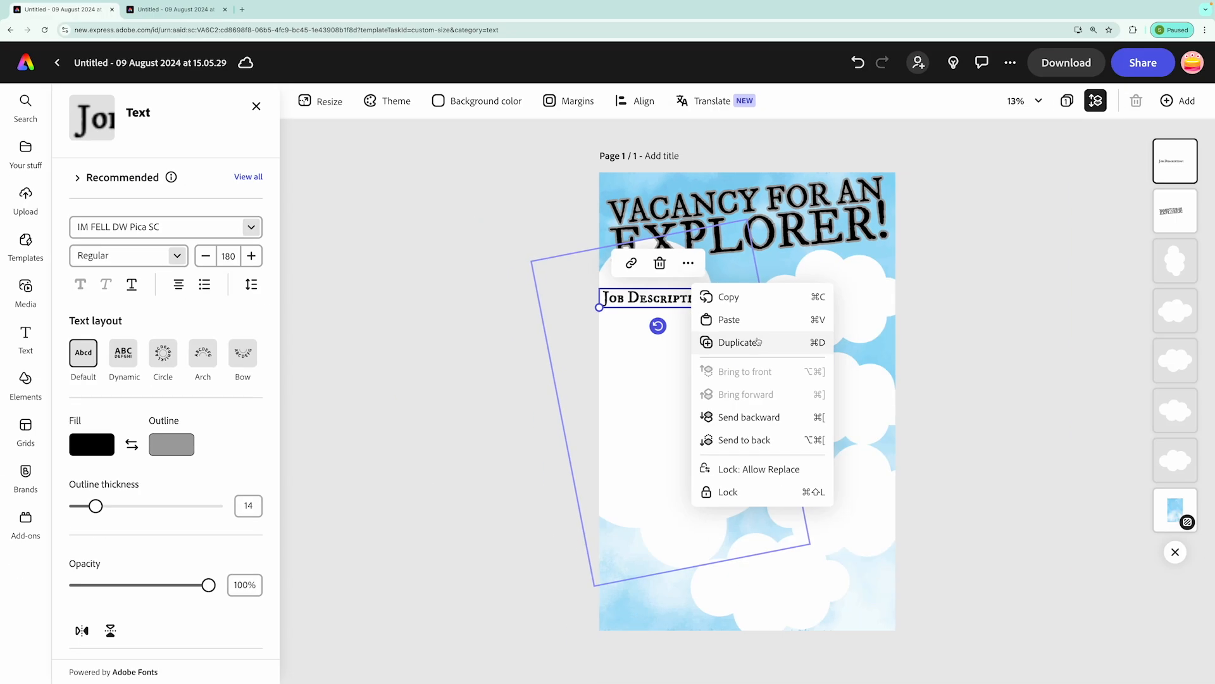
{"action": "left_click", "coordinate": [758, 342]}
{"action": "left_click_drag", "start_coordinate": [683, 302], "coordinate": [762, 578]}
{"action": "left_click", "coordinate": [851, 234]}
{"action": "left_click", "coordinate": [898, 312]}
{"action": "left_click", "coordinate": [860, 339]}
{"action": "left_click", "coordinate": [911, 418]}
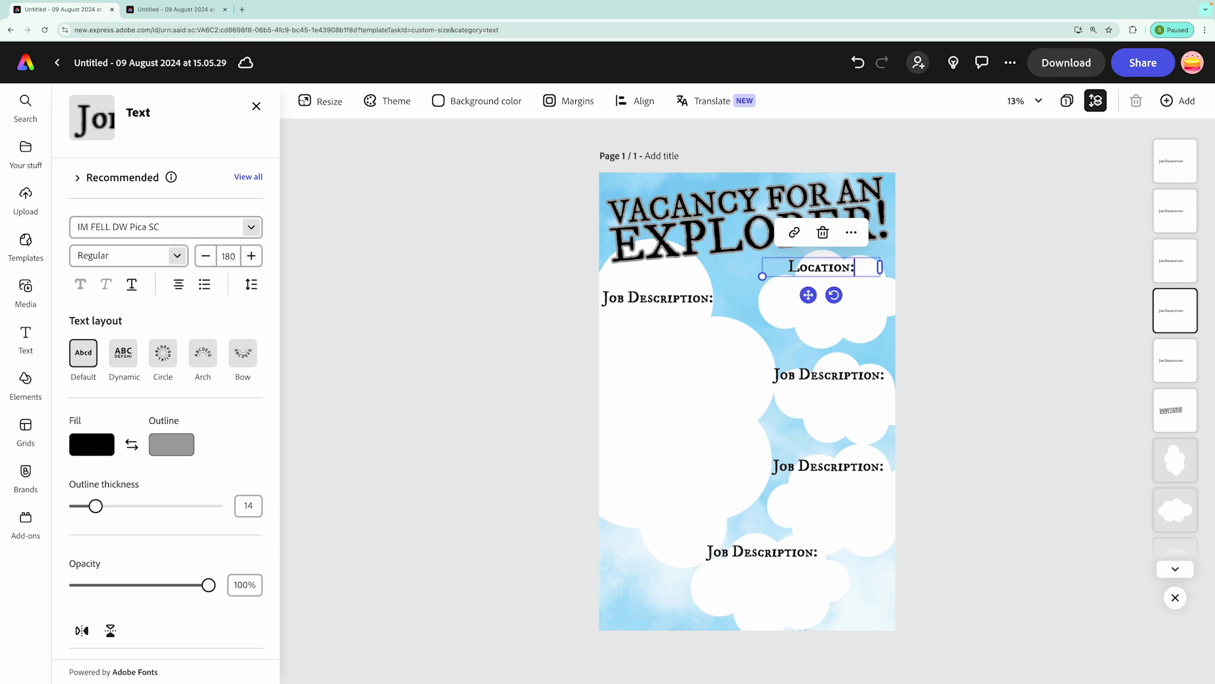
Step: Retitle the other copies, going down, "Benefits:", "Working Hours:" and "Contact and Closing Date:", and nudge the "Location:" heading to the right
{"action": "double_click", "coordinate": [867, 374]}
{"action": "double_click", "coordinate": [837, 466]}
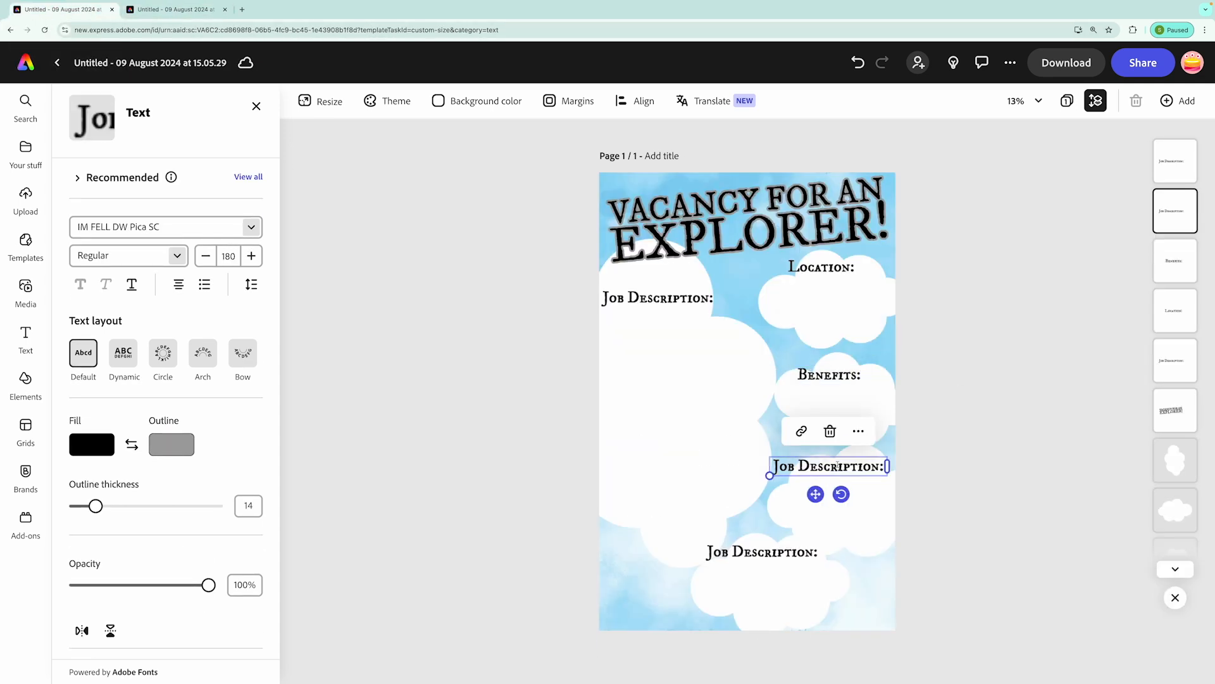
{"action": "double_click", "coordinate": [768, 555]}
{"action": "type", "text": "Contact and Closing Date:"}
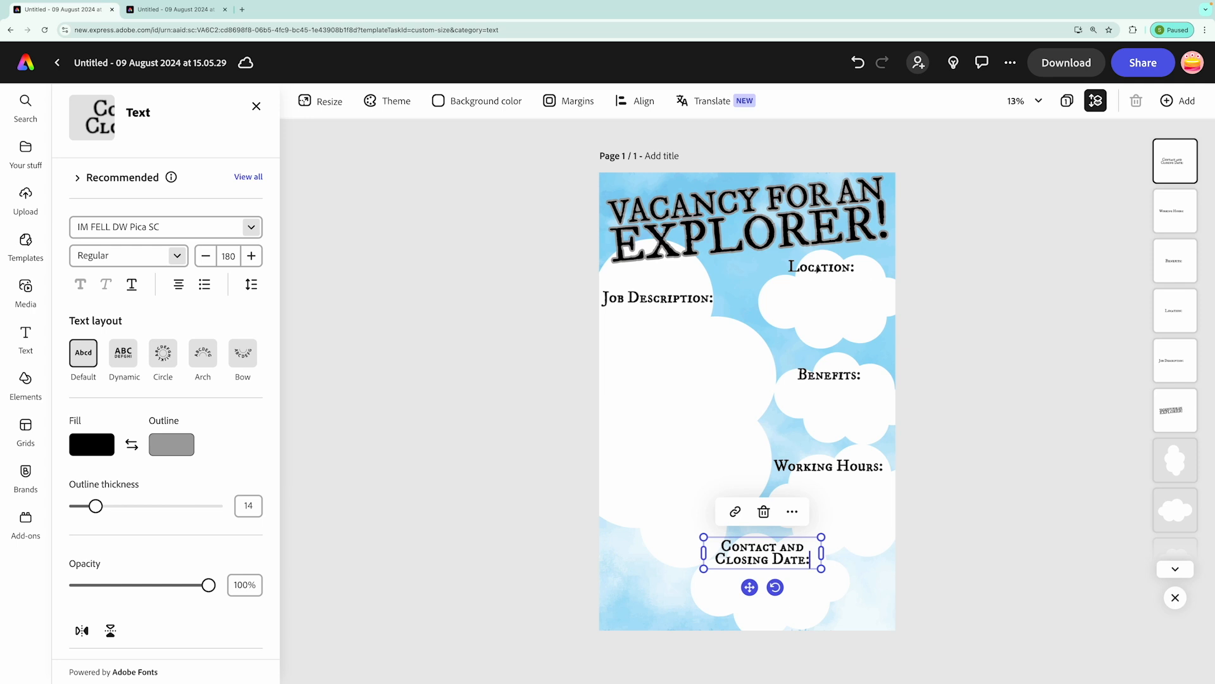
{"action": "left_click_drag", "start_coordinate": [818, 266], "coordinate": [827, 267]}
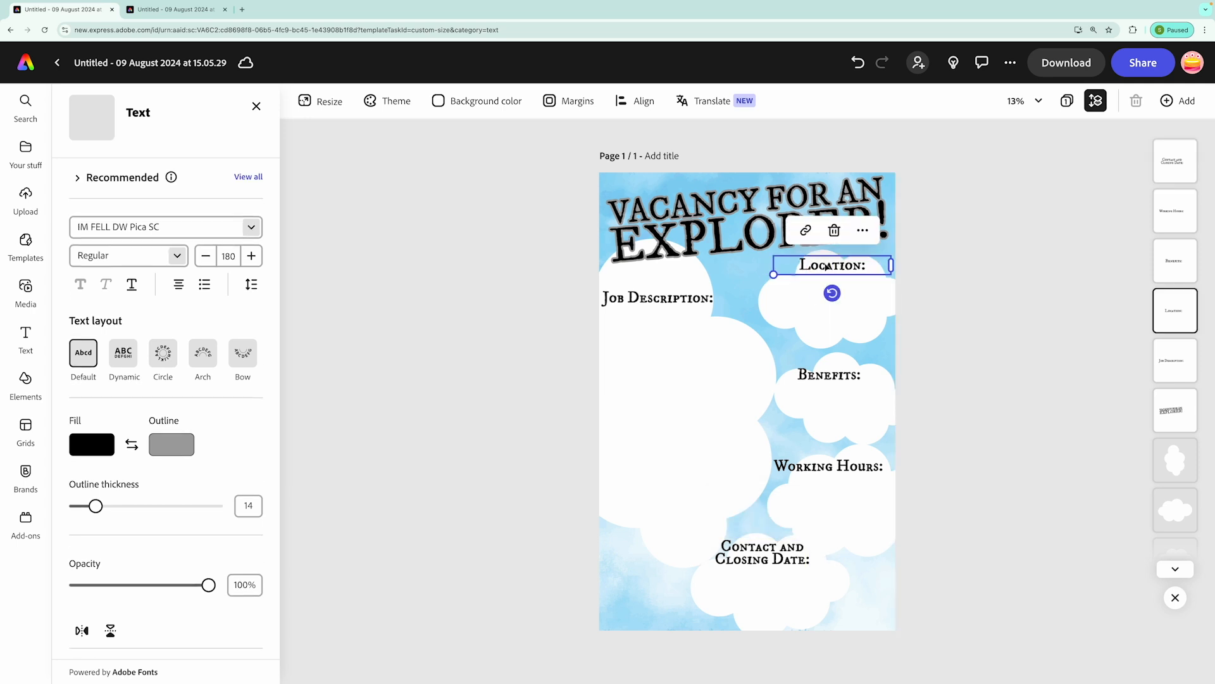
Step: Duplicate the "Job Description:" heading, place the copy just below it and reduce the copy's outline thickness to 0
{"action": "left_click", "coordinate": [661, 302]}
{"action": "left_click", "coordinate": [691, 271]}
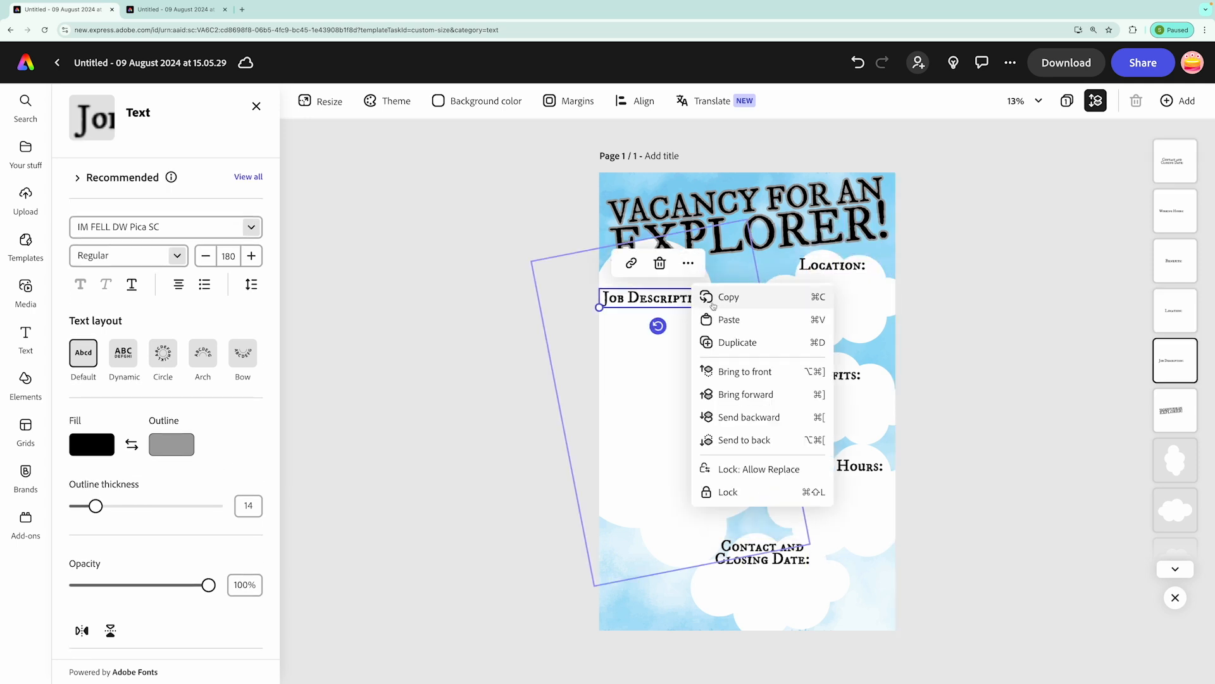
{"action": "left_click", "coordinate": [728, 343]}
{"action": "left_click_drag", "start_coordinate": [669, 304], "coordinate": [669, 340]}
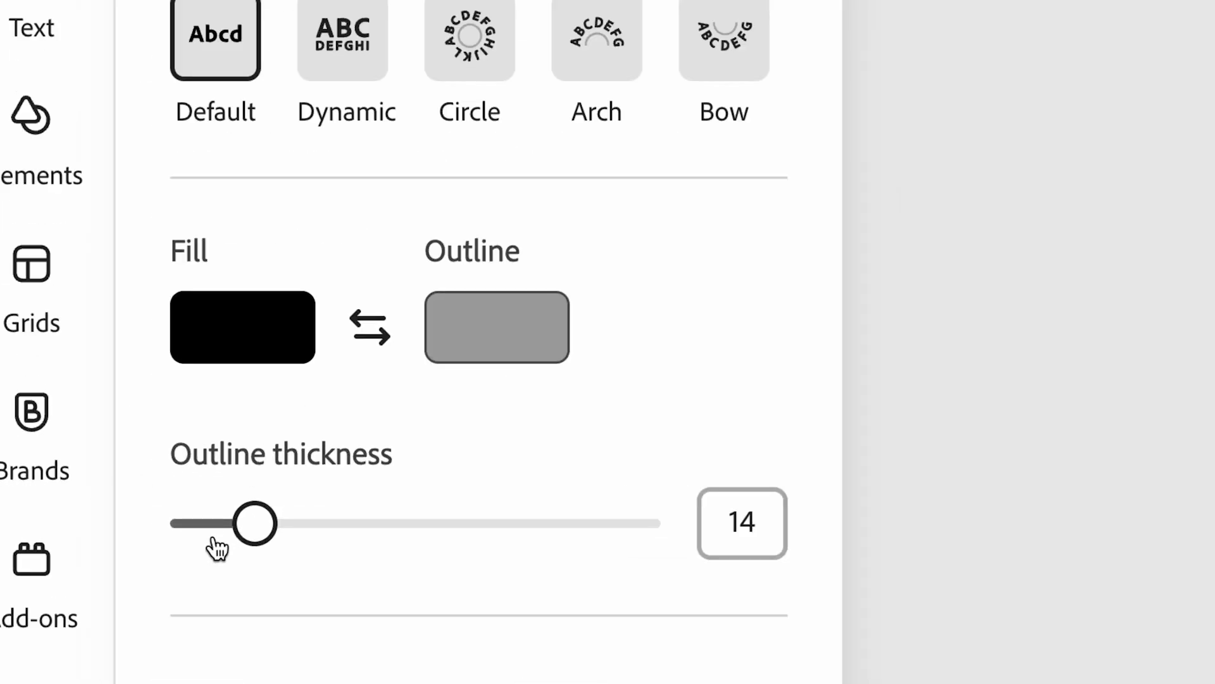
{"action": "left_click_drag", "start_coordinate": [248, 522], "coordinate": [148, 524]}
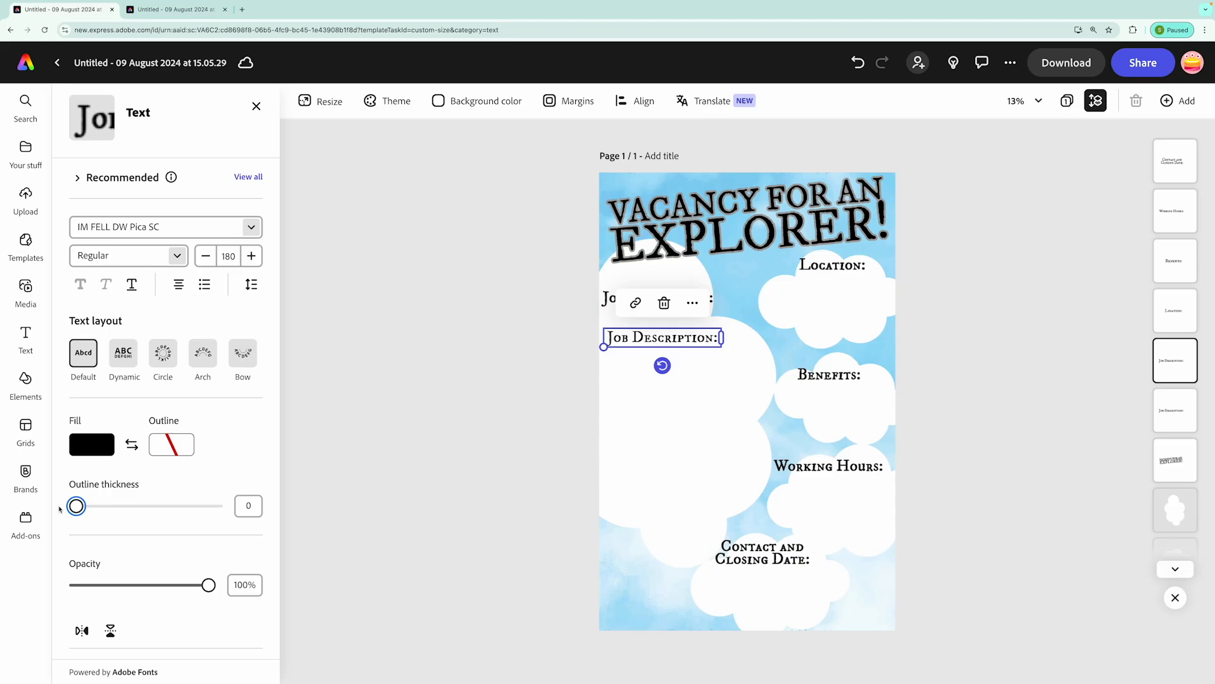
Step: Set the font of the lower "Job Description:" copy to Togalite Light
{"action": "left_click", "coordinate": [251, 227]}
{"action": "left_click", "coordinate": [238, 457]}
{"action": "left_click", "coordinate": [177, 256]}
{"action": "left_click", "coordinate": [153, 379]}
{"action": "left_click", "coordinate": [400, 336]}
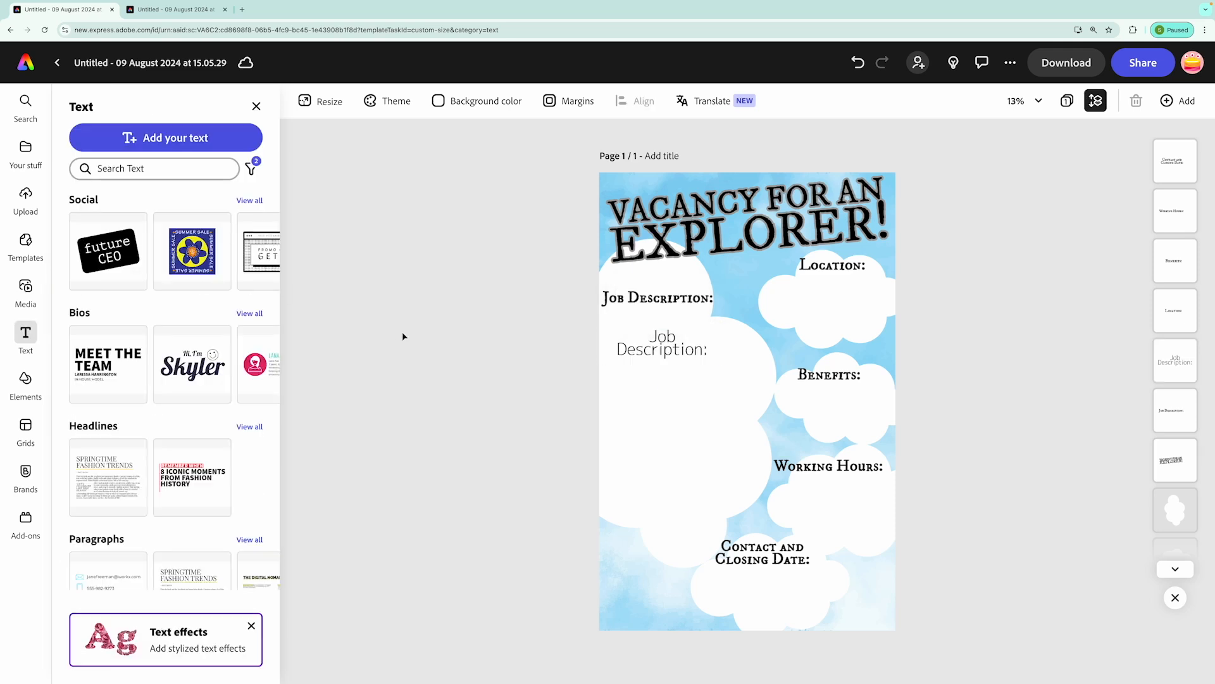
Step: Replace the Togalite placeholder text with the job description paragraph copied from the document in the other browser tab
{"action": "double_click", "coordinate": [675, 348]}
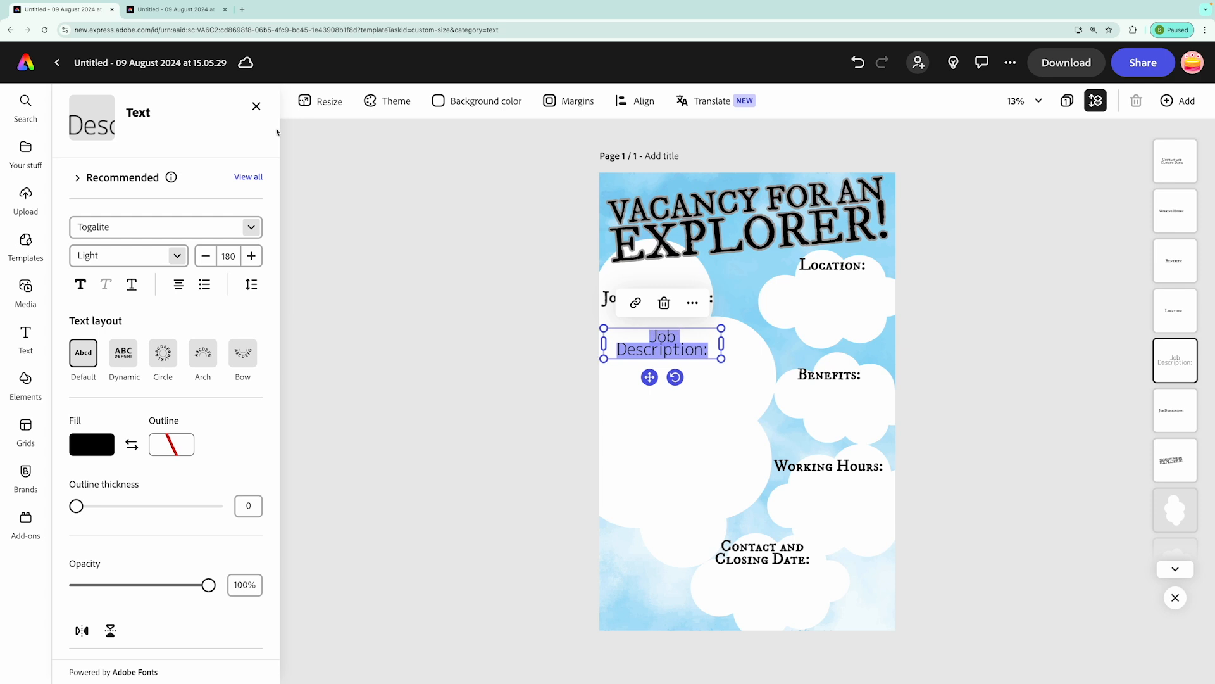
{"action": "left_click", "coordinate": [163, 9]}
{"action": "left_click_drag", "start_coordinate": [796, 347], "coordinate": [611, 241]}
{"action": "key", "text": "super+c"}
{"action": "left_click", "coordinate": [64, 9]}
{"action": "key", "text": "super+v"}
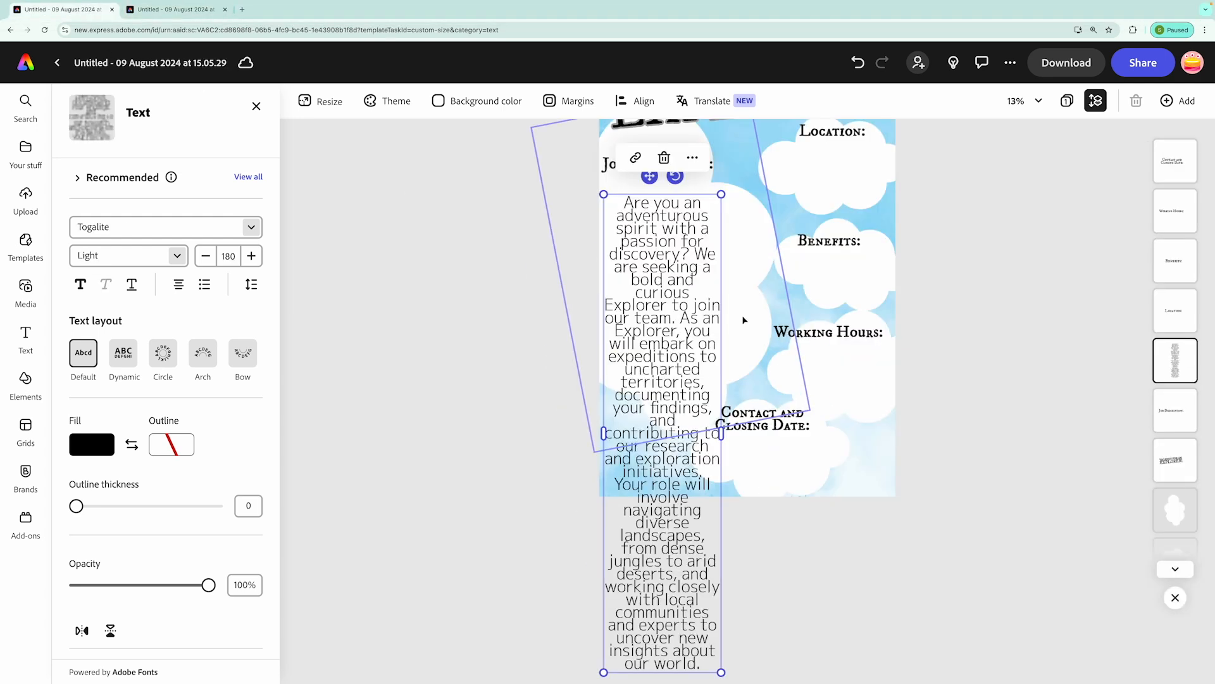
Step: Resize the job description text box to fit inside the large cloud, scaling its text to size 119
{"action": "left_click_drag", "start_coordinate": [721, 433], "coordinate": [823, 415]}
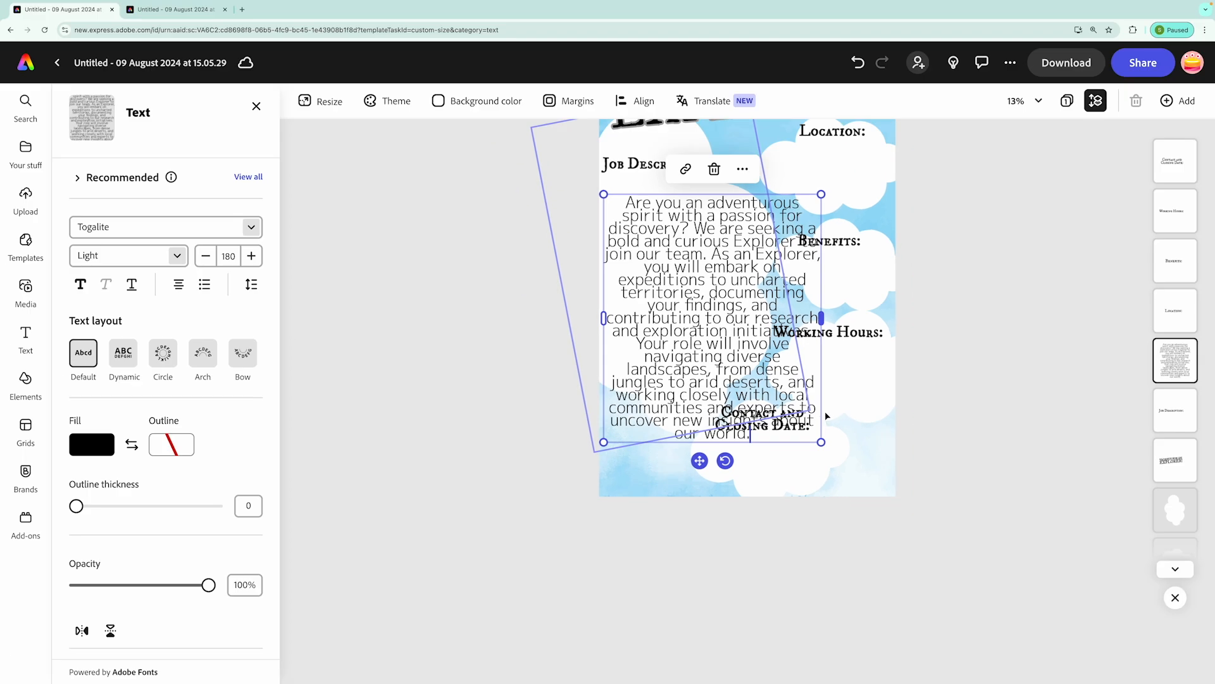
{"action": "scroll", "coordinate": [823, 380], "scroll_direction": "up", "scroll_amount": 2}
{"action": "left_click_drag", "start_coordinate": [820, 509], "coordinate": [747, 425]}
{"action": "left_click_drag", "start_coordinate": [748, 344], "coordinate": [737, 344]}
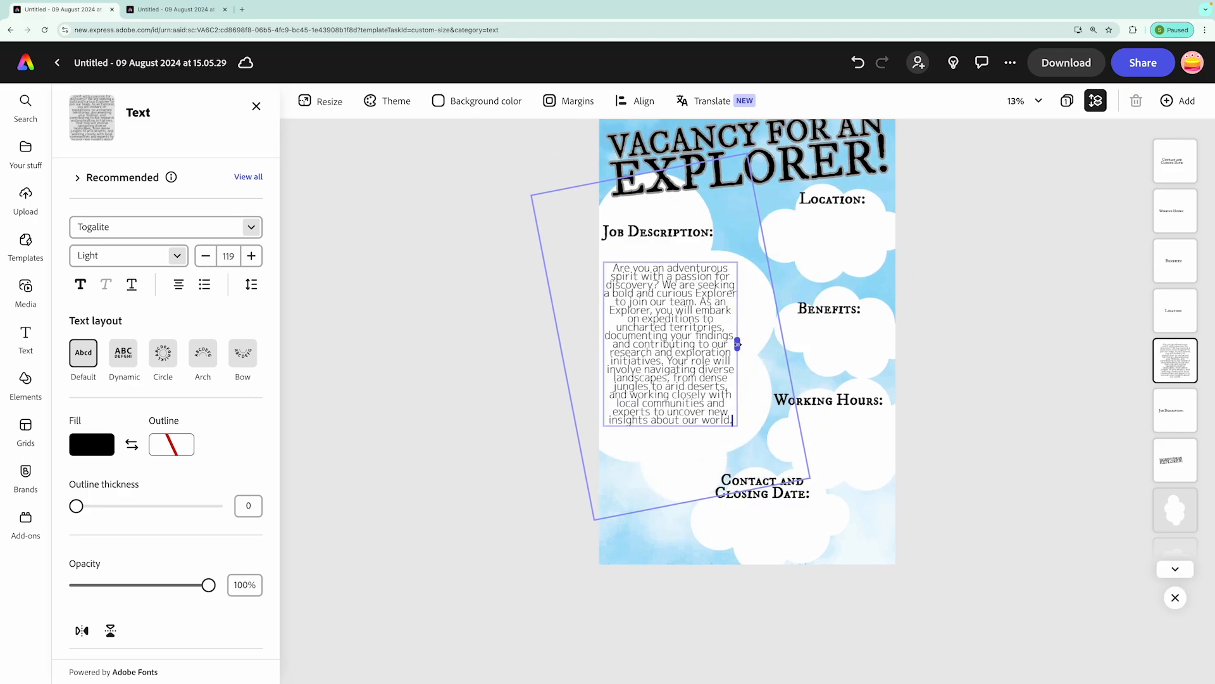
Step: Set the job description's line spacing to 1, widen its box and scale the text down to size 109
{"action": "left_click", "coordinate": [250, 286]}
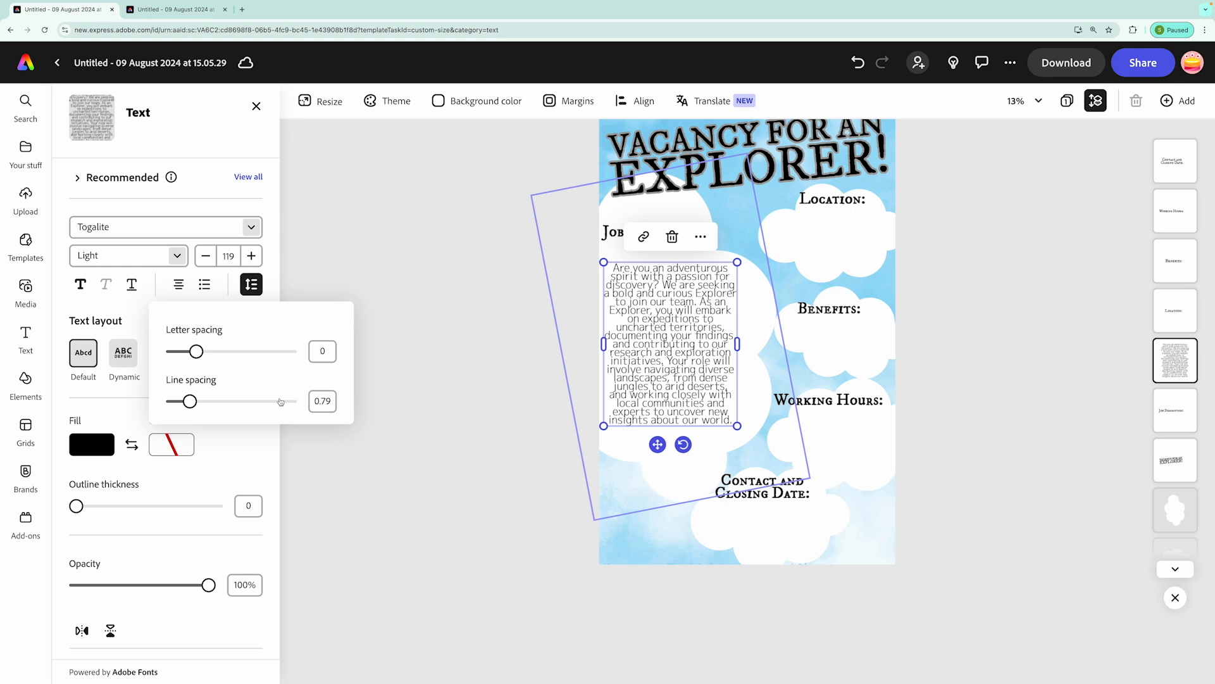
{"action": "left_click_drag", "start_coordinate": [190, 404], "coordinate": [200, 404]}
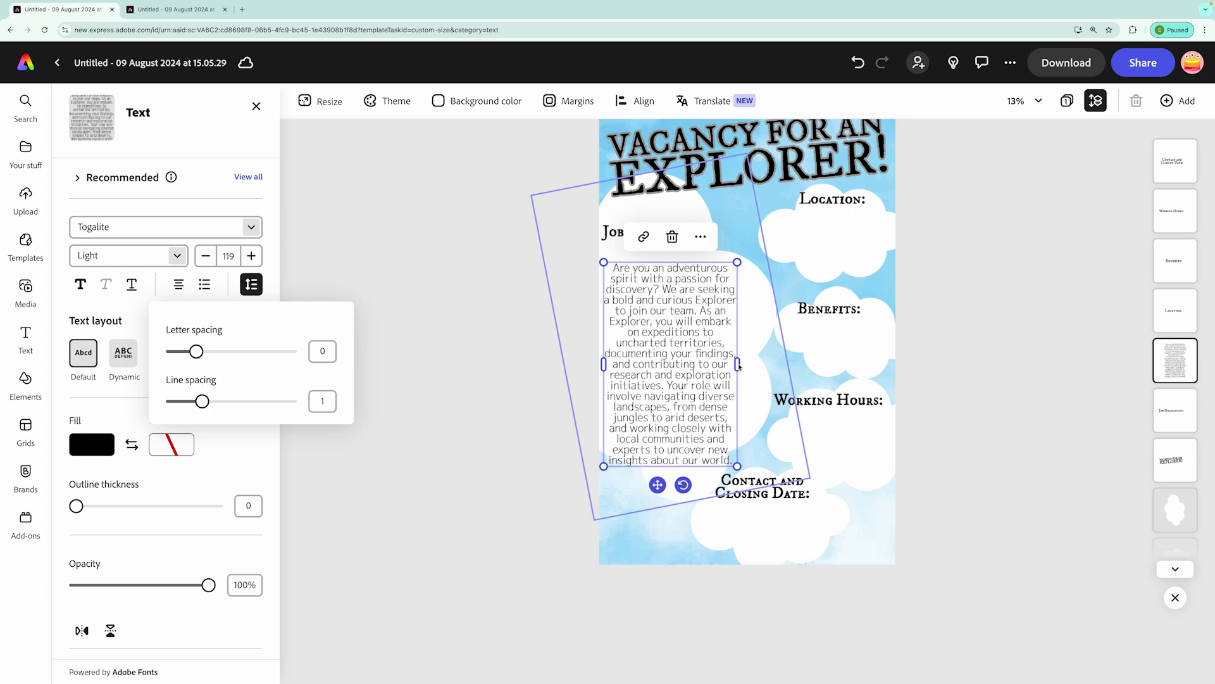
{"action": "left_click_drag", "start_coordinate": [739, 365], "coordinate": [768, 365]}
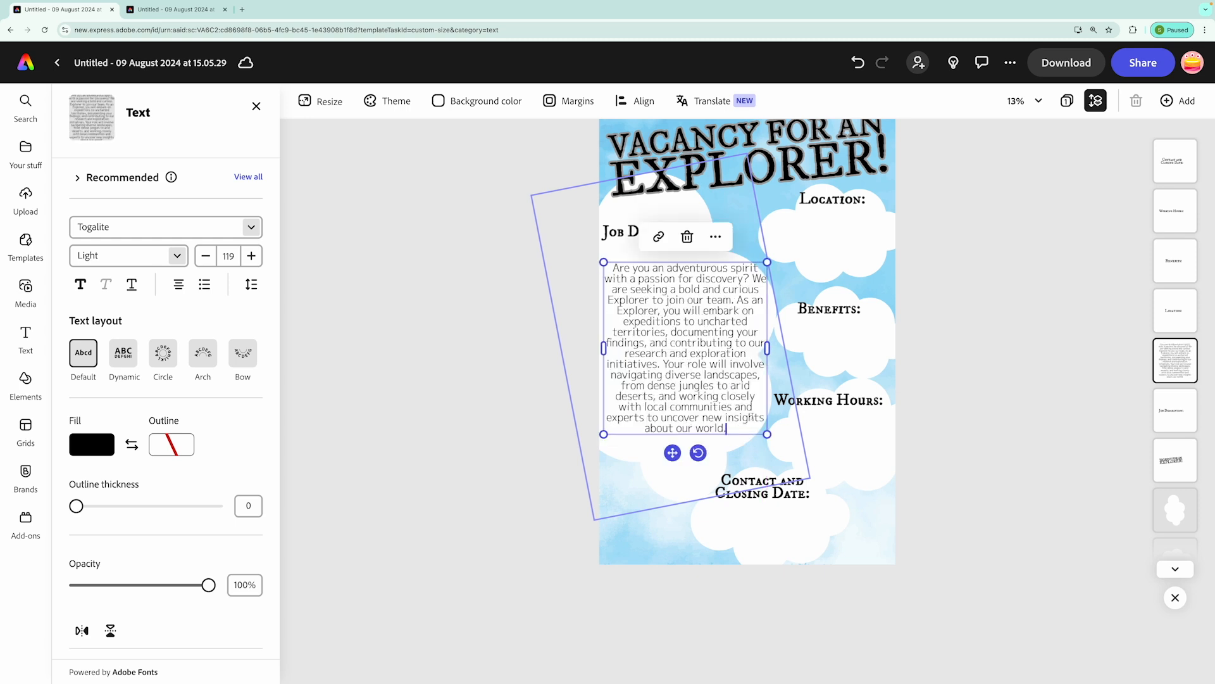
{"action": "left_click_drag", "start_coordinate": [768, 434], "coordinate": [753, 420]}
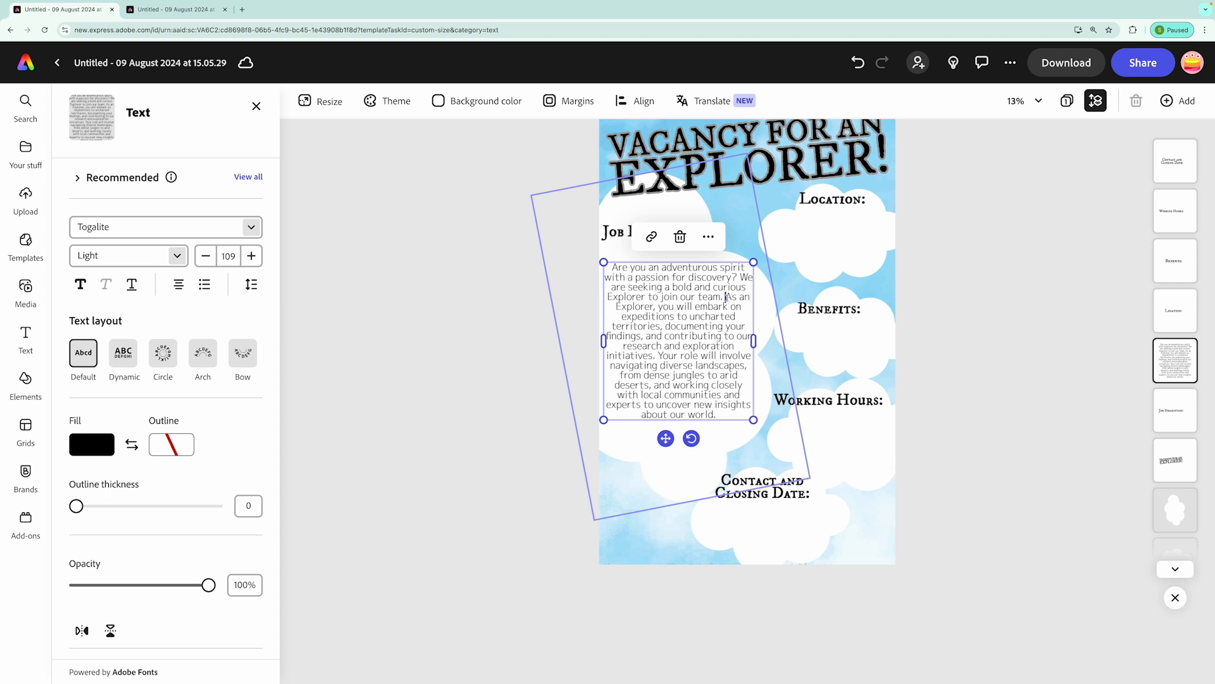
Step: Split the job description into three paragraphs, with breaks before "As an Explorer" and "Your role will involve"
{"action": "key", "text": "Return"}
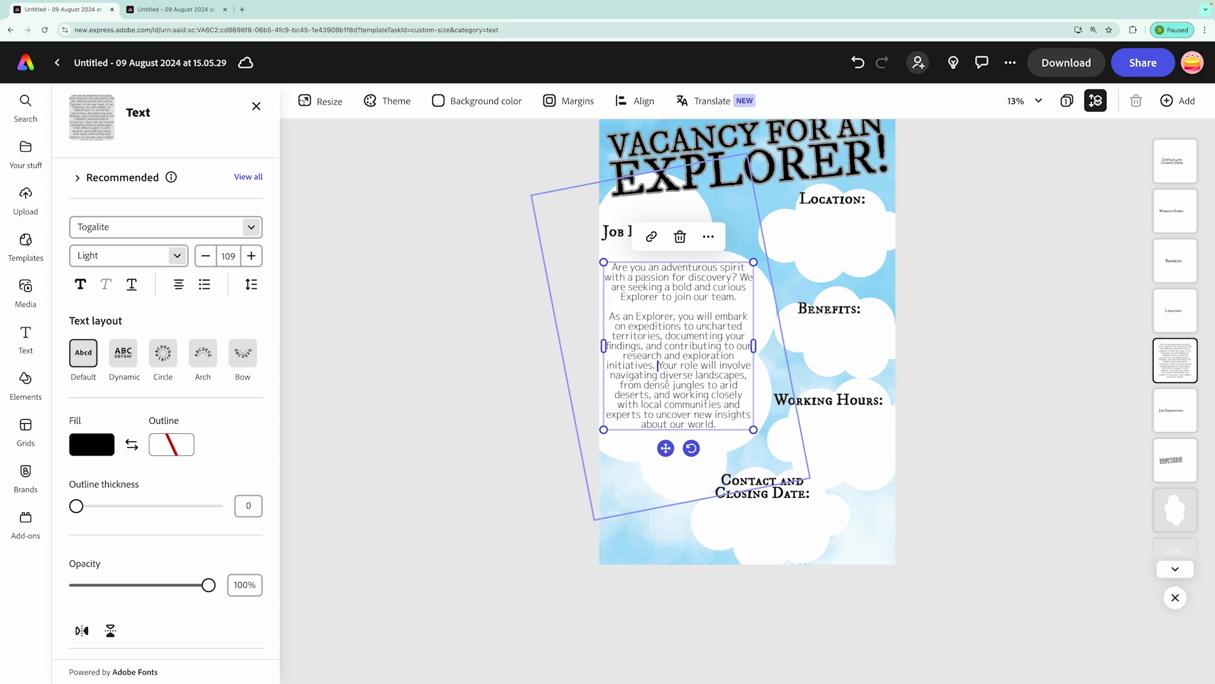
{"action": "type", "text": "."}
{"action": "key", "text": "Return"}
{"action": "key", "text": "Return"}
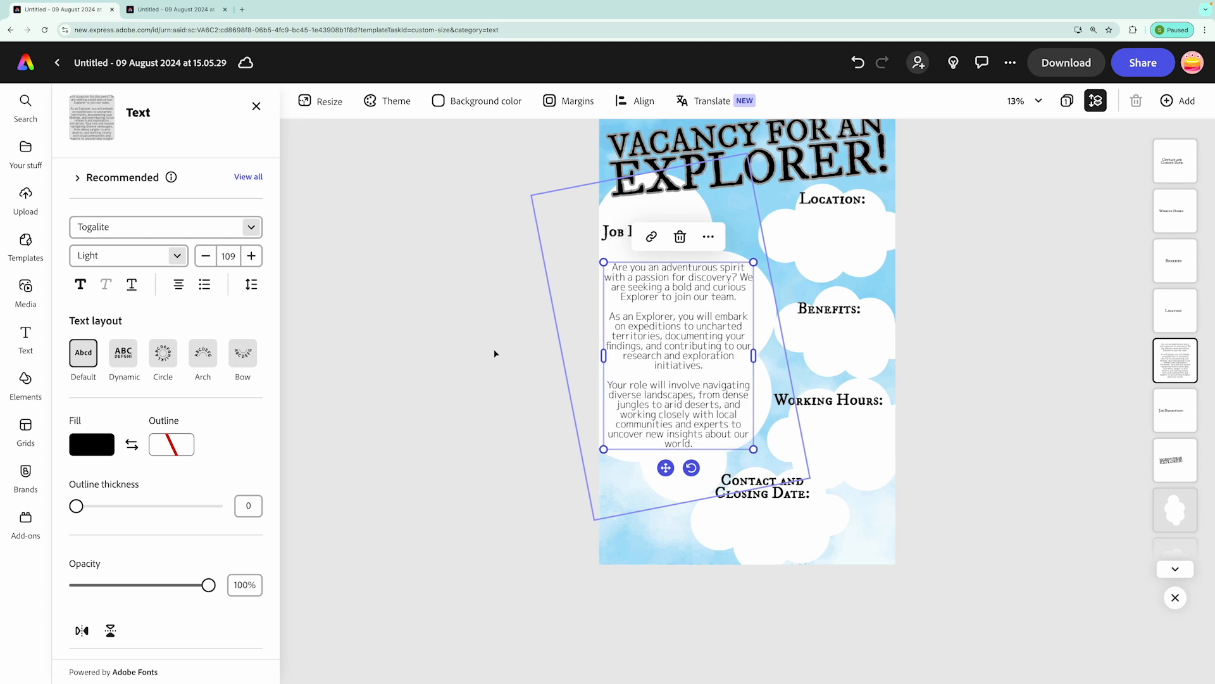
Step: Move the job description text box slightly up and left within the large cloud and narrow it a little
{"action": "left_click", "coordinate": [610, 408]}
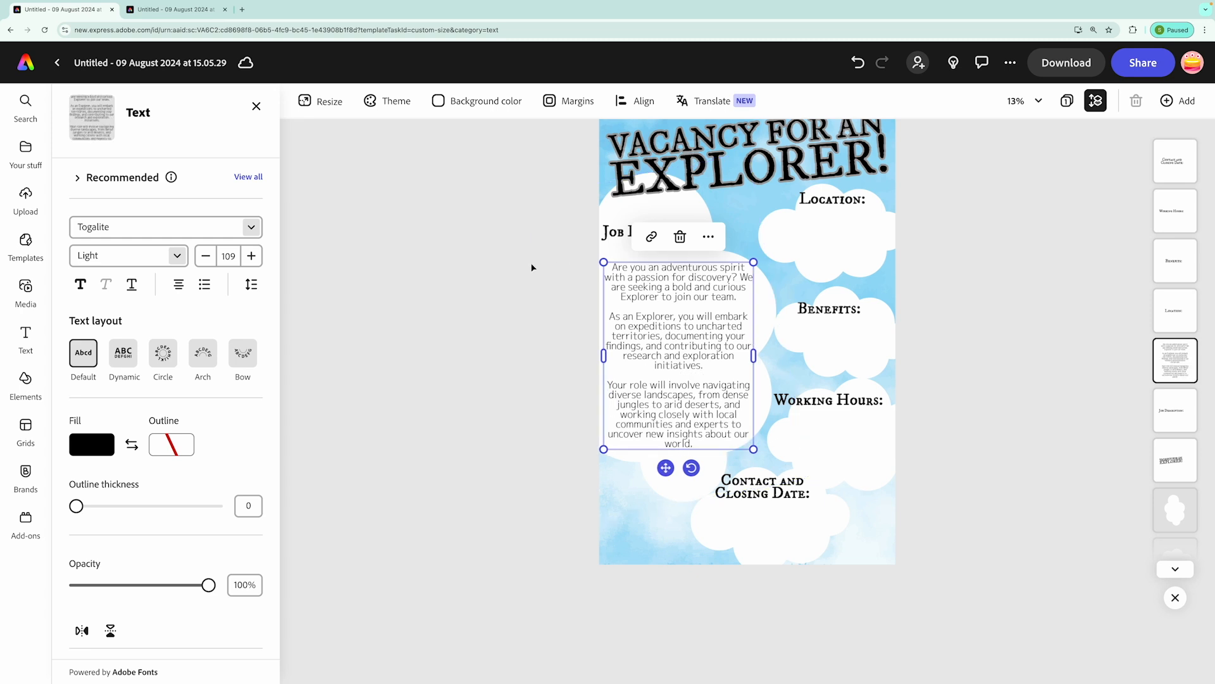
{"action": "left_click", "coordinate": [1060, 294]}
{"action": "scroll", "coordinate": [887, 310], "scroll_direction": "up", "scroll_amount": 1}
{"action": "left_click_drag", "start_coordinate": [685, 332], "coordinate": [680, 324]}
{"action": "mouse_move", "coordinate": [748, 361]}
{"action": "left_mouse_down"}
{"action": "mouse_move", "coordinate": [694, 341]}
{"action": "mouse_move", "coordinate": [747, 364]}
{"action": "left_mouse_up"}
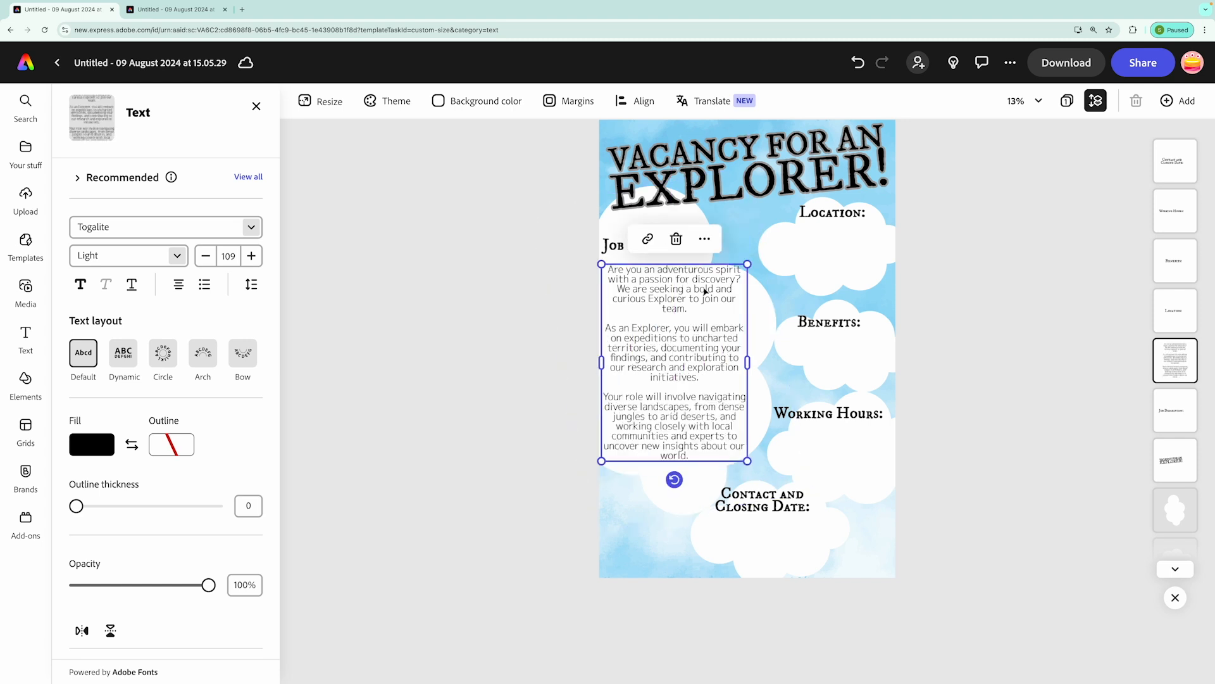
Step: Duplicate the job description text box and move the copy beneath the Location heading
{"action": "left_click", "coordinate": [707, 239]}
{"action": "left_click", "coordinate": [751, 318]}
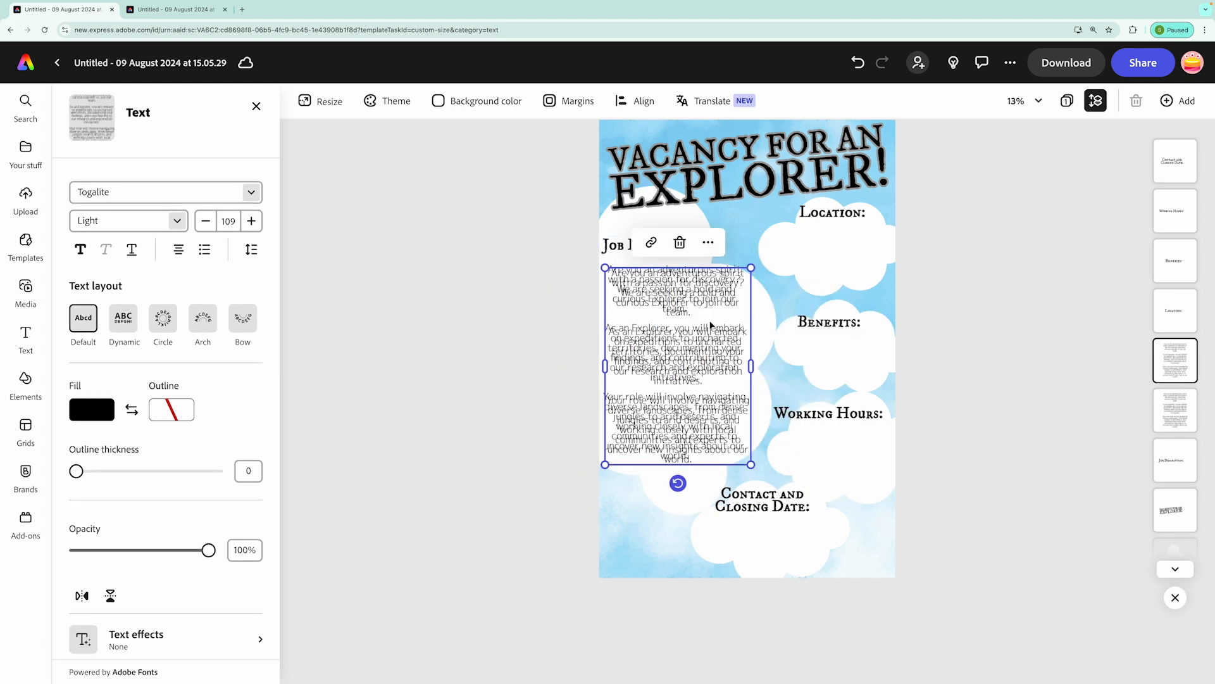
{"action": "left_click_drag", "start_coordinate": [747, 314], "coordinate": [878, 284]}
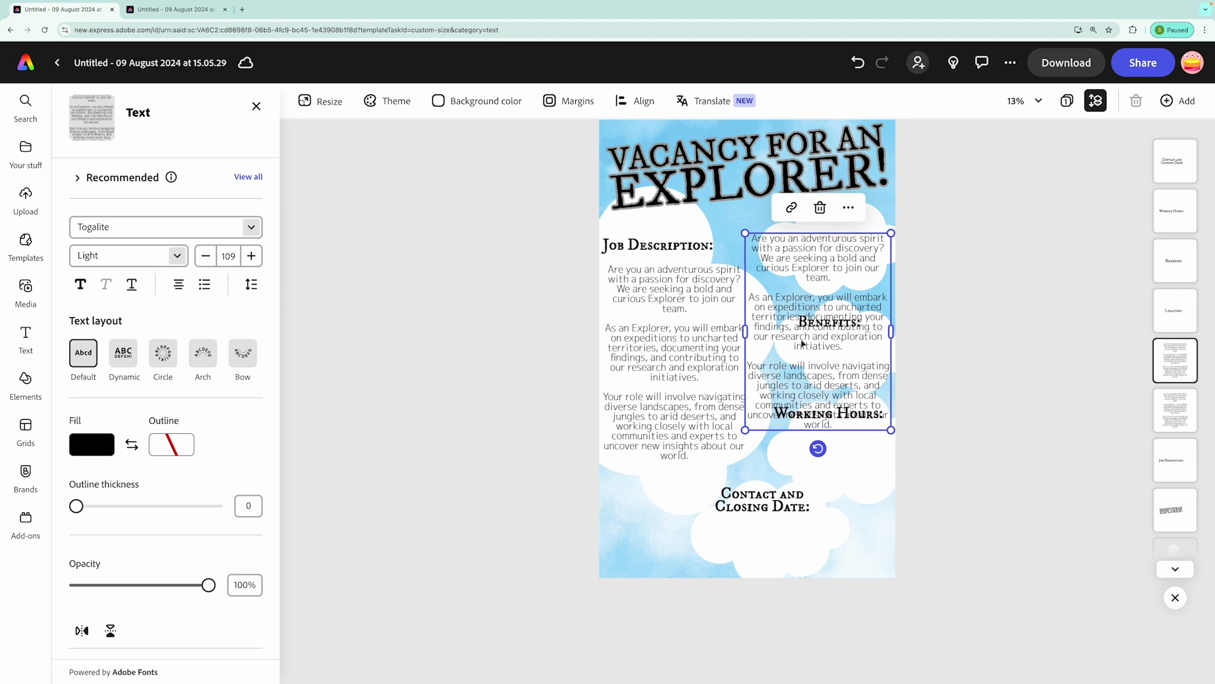
Step: Replace the duplicated text with the Location paragraph copied from the 09 August 2024 at 14.55.52 source document
{"action": "left_click", "coordinate": [165, 12]}
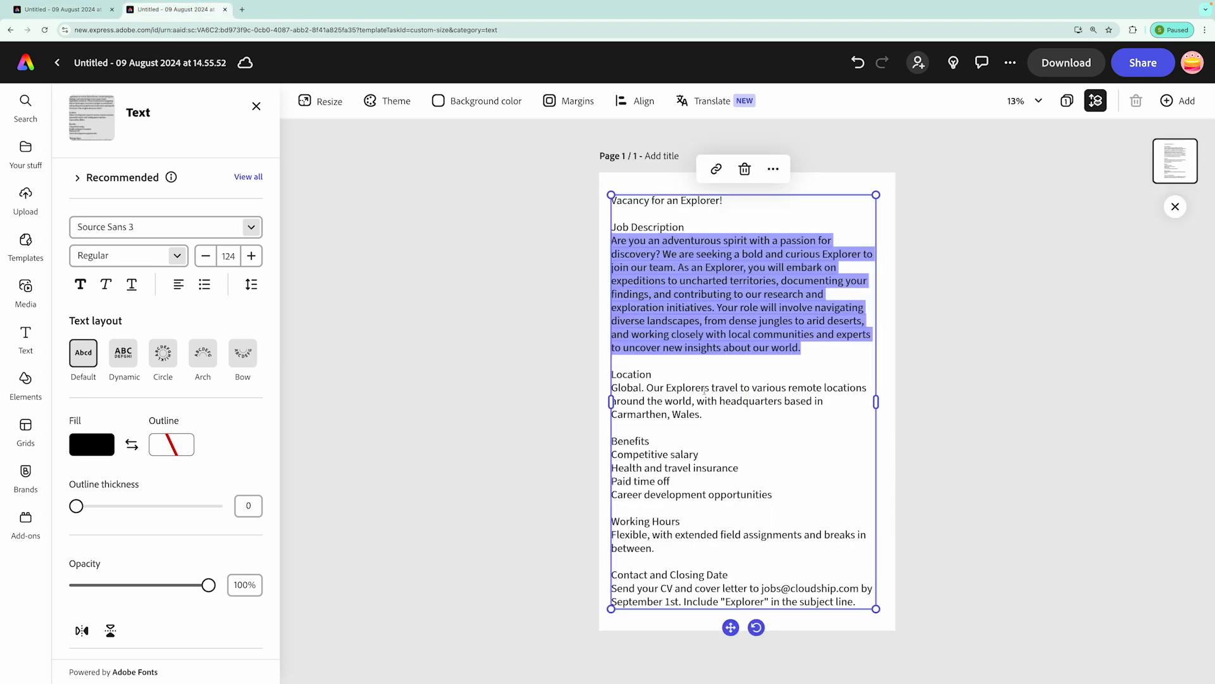
{"action": "left_click", "coordinate": [704, 412]}
{"action": "left_click_drag", "start_coordinate": [703, 412], "coordinate": [609, 390]}
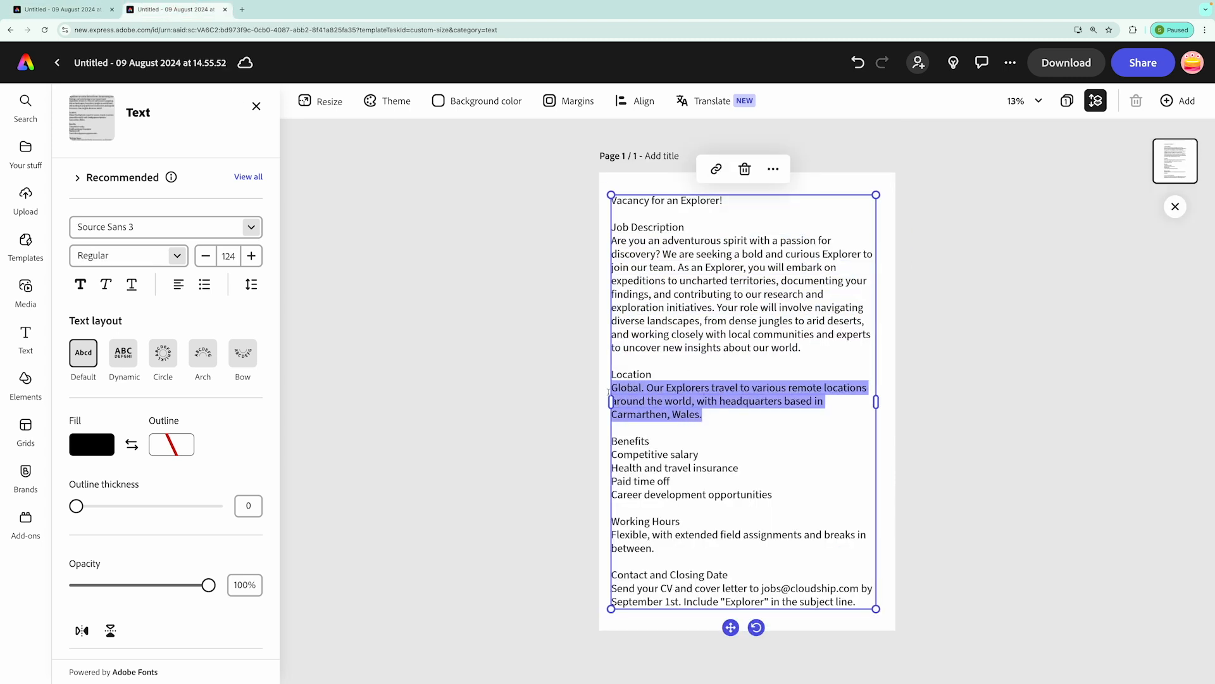
{"action": "left_click", "coordinate": [60, 10]}
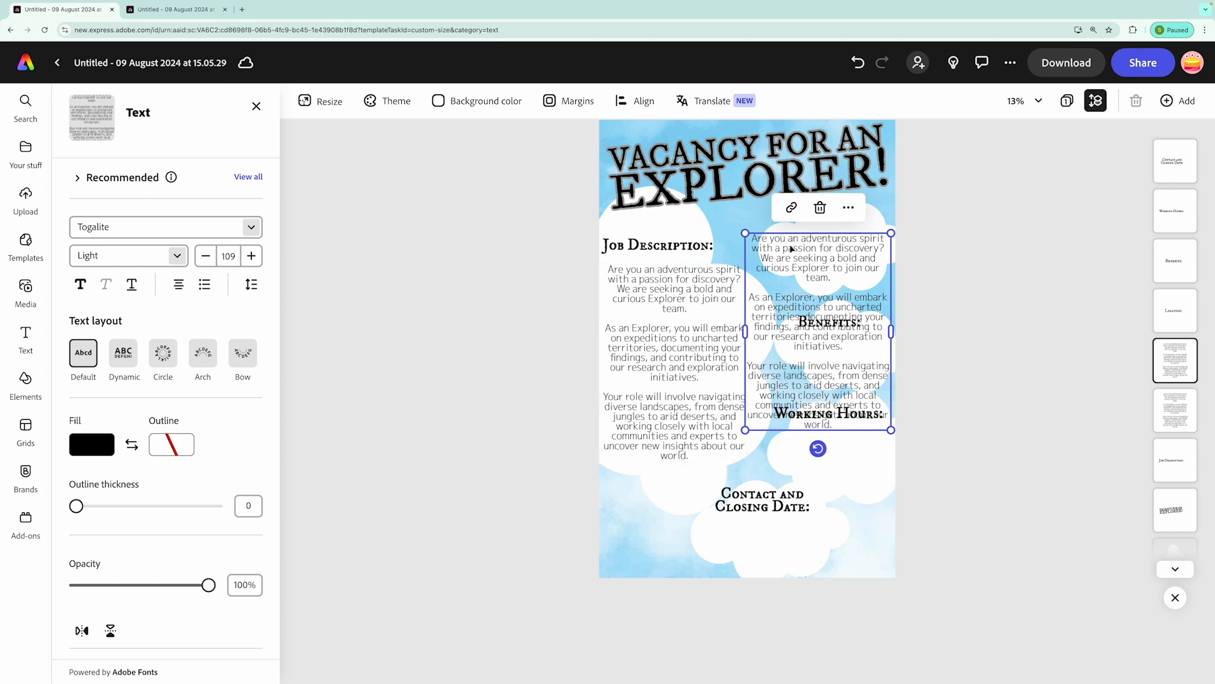
{"action": "key", "text": "ctrl+a"}
{"action": "key", "text": "ctrl+v"}
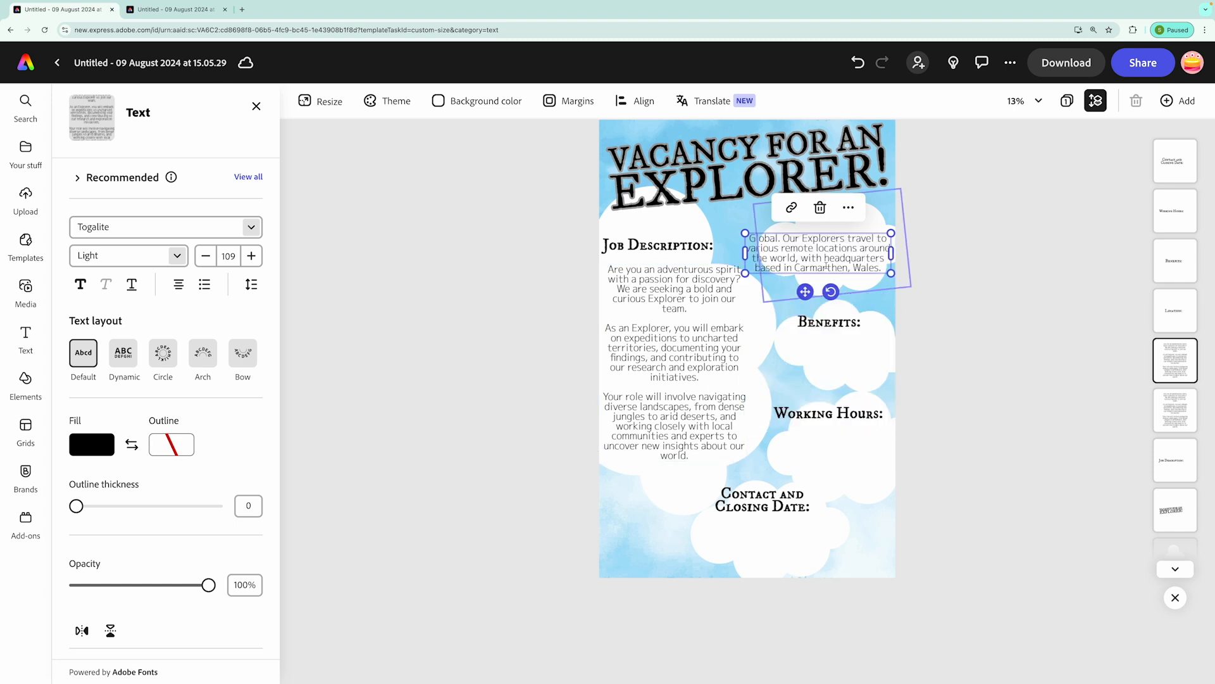
Step: Narrow the Location text box and position it beneath its heading so the paragraph fits inside the cloud
{"action": "left_click", "coordinate": [740, 238]}
{"action": "left_click", "coordinate": [975, 268]}
{"action": "left_click", "coordinate": [863, 269]}
{"action": "left_click_drag", "start_coordinate": [743, 252], "coordinate": [757, 257]}
{"action": "left_click_drag", "start_coordinate": [825, 238], "coordinate": [824, 232]}
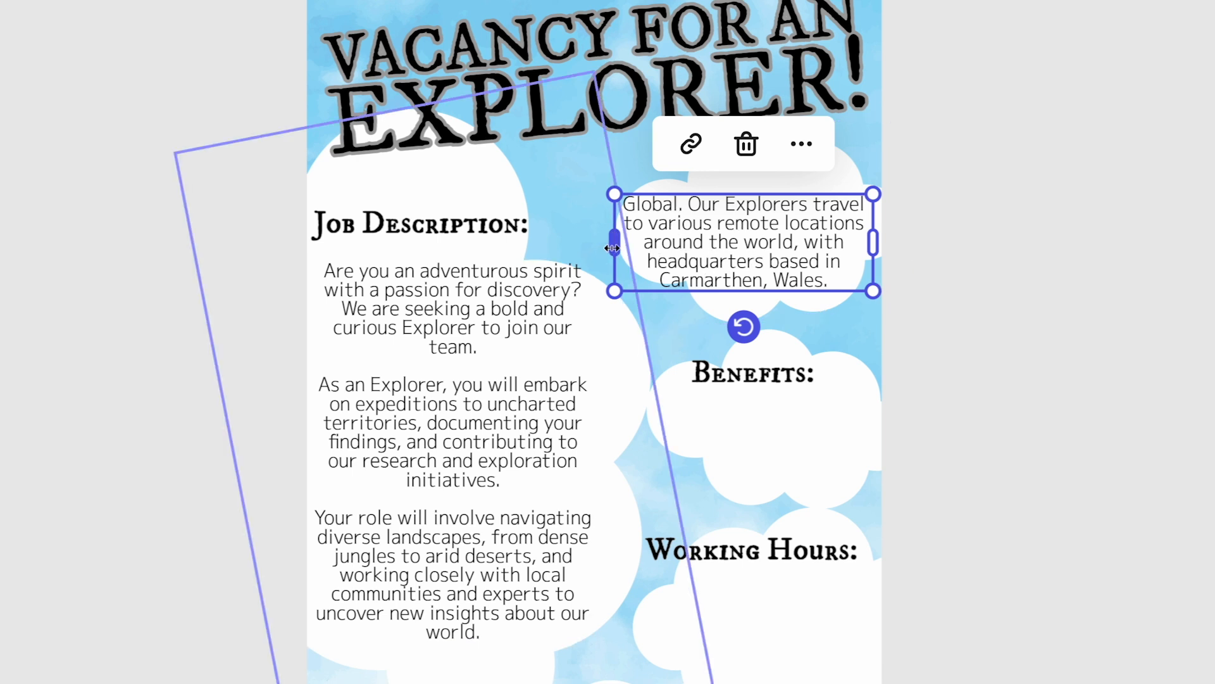
{"action": "left_click_drag", "start_coordinate": [613, 247], "coordinate": [638, 246]}
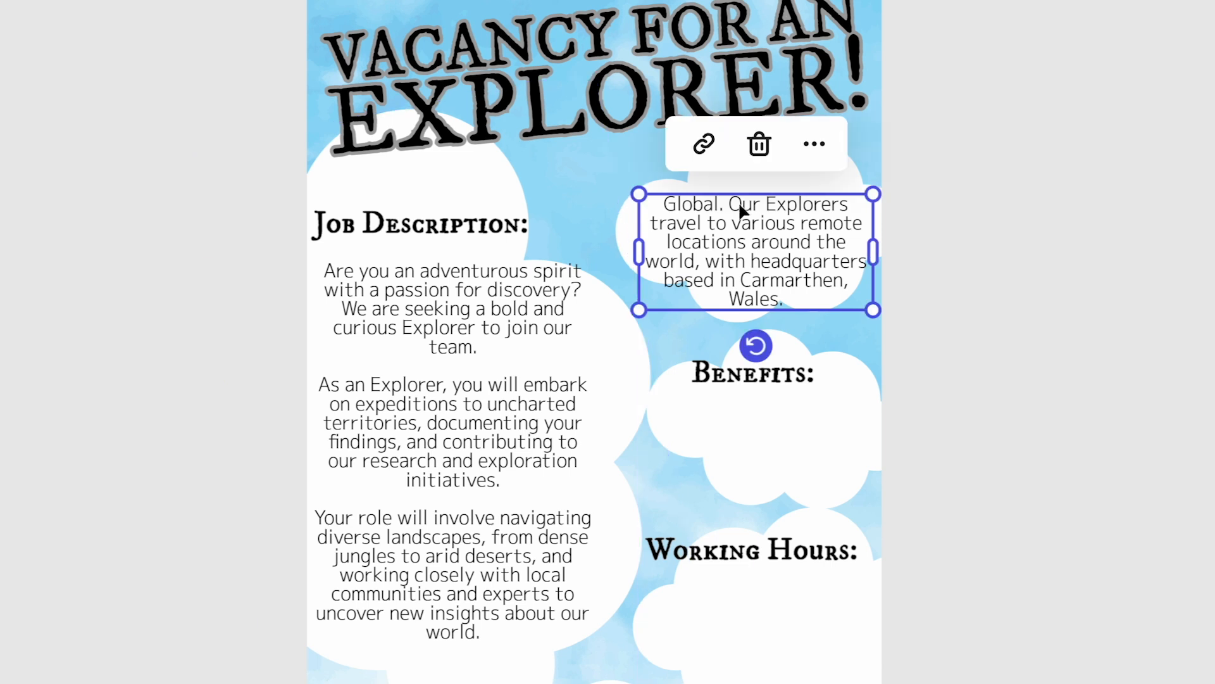
{"action": "mouse_move", "coordinate": [744, 201]}
{"action": "left_mouse_down"}
{"action": "mouse_move", "coordinate": [708, 161]}
{"action": "mouse_move", "coordinate": [738, 191]}
{"action": "left_mouse_up"}
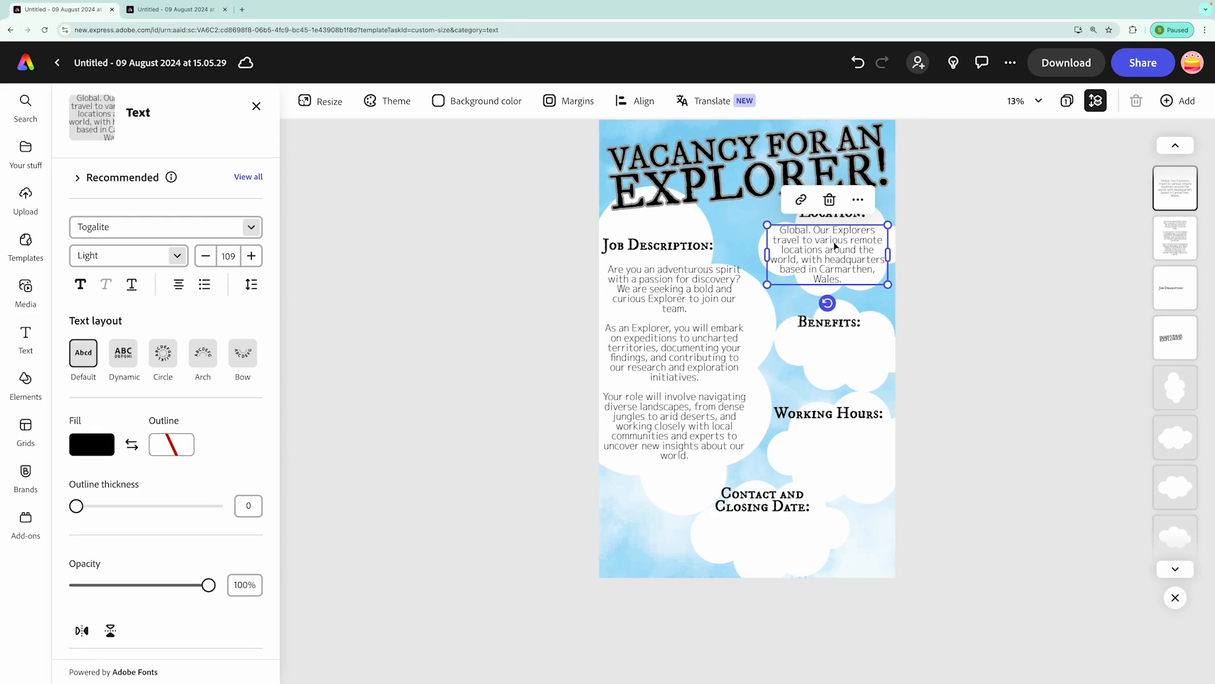
Step: Move the job description text down slightly, wrap its heading onto two lines and centre the heading above it
{"action": "left_click_drag", "start_coordinate": [704, 361], "coordinate": [692, 349]}
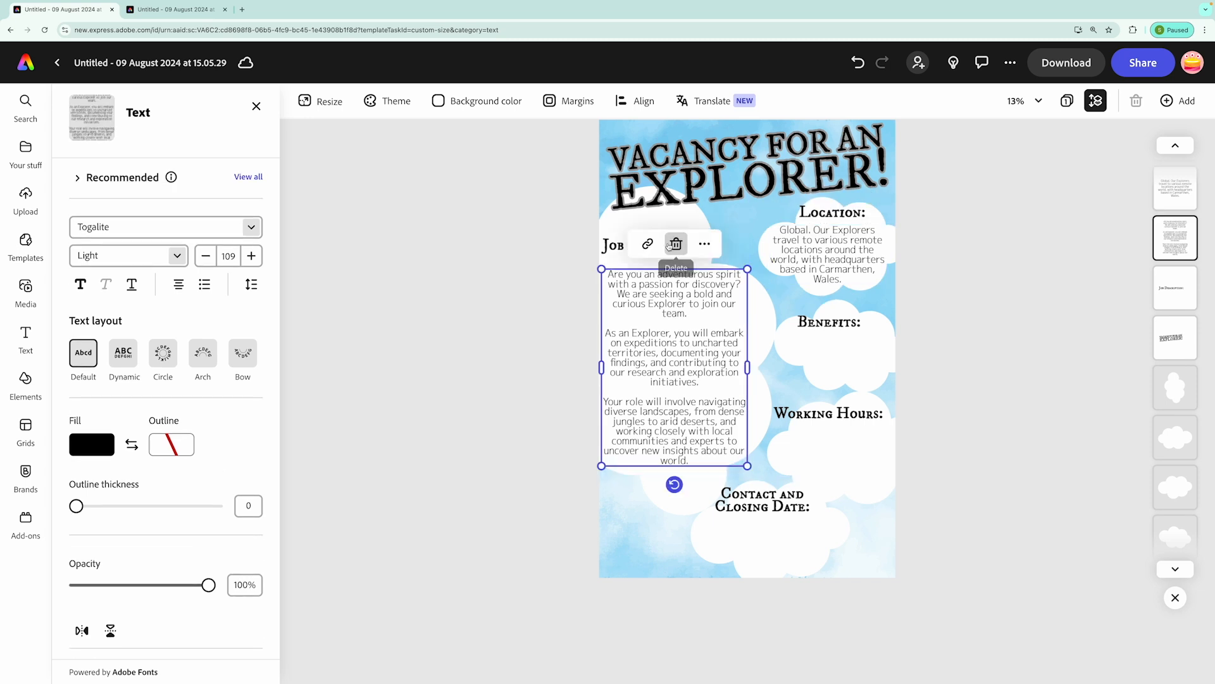
{"action": "left_click", "coordinate": [613, 249]}
{"action": "mouse_move", "coordinate": [645, 245]}
{"action": "left_mouse_down"}
{"action": "mouse_move", "coordinate": [717, 260]}
{"action": "mouse_move", "coordinate": [659, 240]}
{"action": "left_mouse_up"}
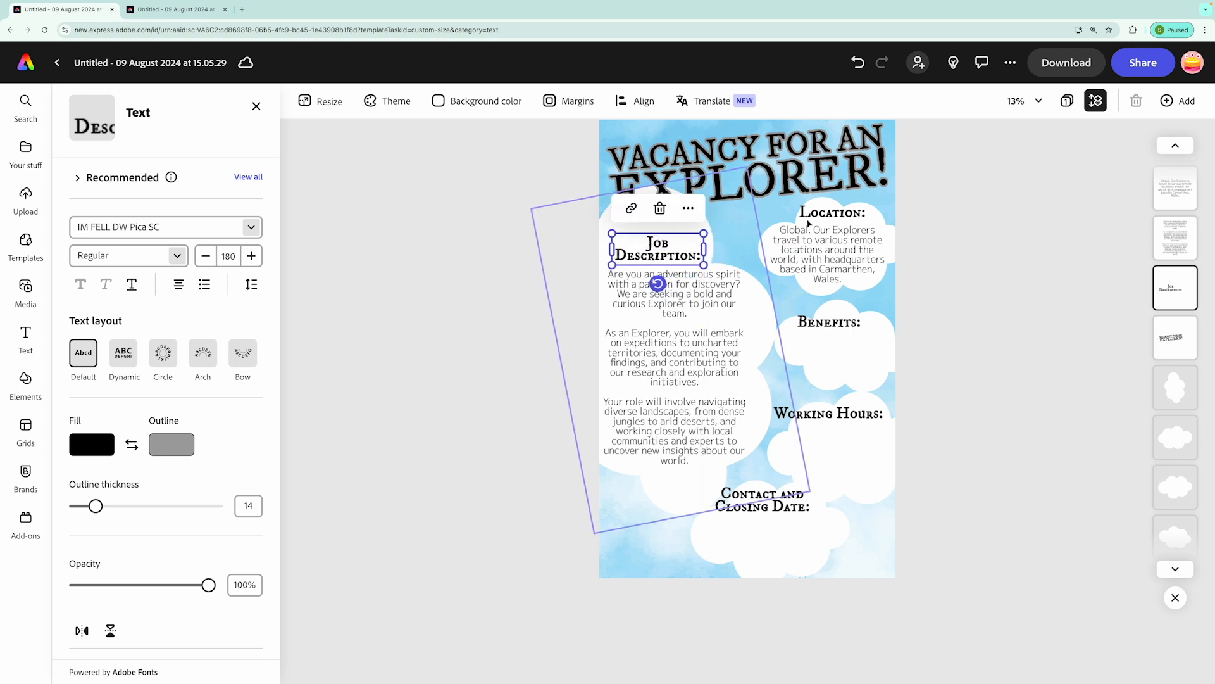
Step: Duplicate the Location paragraph three times, placing the copies on the Benefits, Working Hours and Contact and Closing Date clouds
{"action": "right_click", "coordinate": [867, 266]}
{"action": "left_click", "coordinate": [909, 274]}
{"action": "right_click", "coordinate": [842, 354]}
{"action": "left_click", "coordinate": [909, 383]}
{"action": "left_click_drag", "start_coordinate": [755, 353], "coordinate": [829, 443]}
{"action": "right_click", "coordinate": [851, 412]}
{"action": "left_click", "coordinate": [889, 477]}
Step: Replace the text under the Benefits heading with the four benefits lines copied from the source document
{"action": "left_click", "coordinate": [166, 11]}
{"action": "left_click_drag", "start_coordinate": [775, 496], "coordinate": [610, 453]}
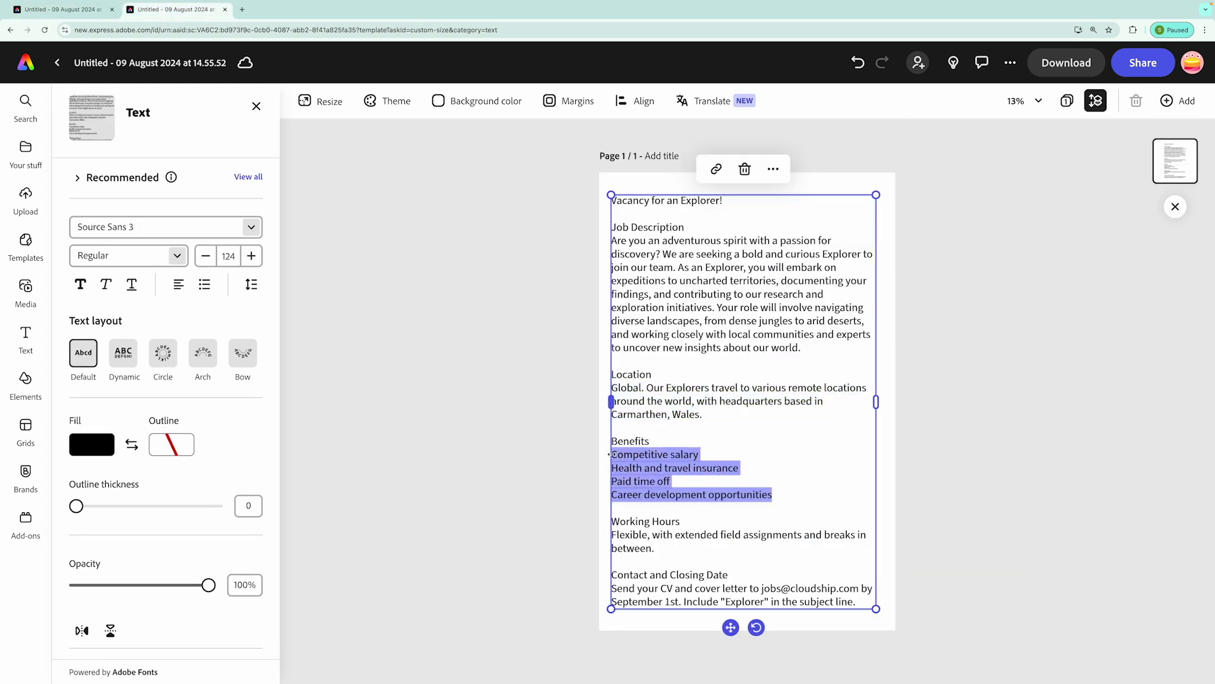
{"action": "left_click", "coordinate": [66, 10]}
{"action": "double_click", "coordinate": [845, 356]}
{"action": "key", "text": "super+a"}
{"action": "key", "text": "super+v"}
Step: Replace the text under the Working Hours heading with the working hours sentence copied from the source document
{"action": "left_click", "coordinate": [161, 13]}
{"action": "left_click_drag", "start_coordinate": [658, 549], "coordinate": [609, 533]}
{"action": "left_click", "coordinate": [66, 10]}
{"action": "double_click", "coordinate": [849, 461]}
{"action": "key", "text": "super+a"}
{"action": "key", "text": "super+v"}
Step: Replace the text under Contact and Closing Date with the application instructions copied from the source document, widening its box to four lines
{"action": "left_click", "coordinate": [181, 14]}
{"action": "left_click_drag", "start_coordinate": [856, 601], "coordinate": [603, 587]}
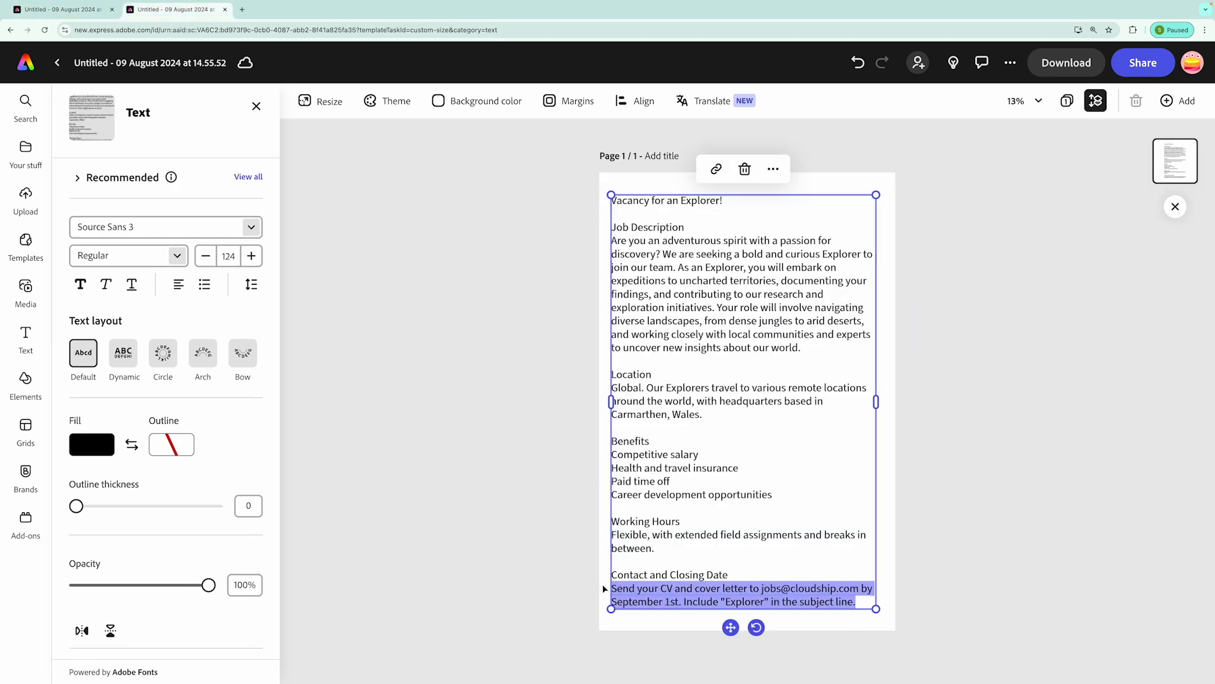
{"action": "key", "text": "super+c"}
{"action": "left_click", "coordinate": [63, 10]}
{"action": "double_click", "coordinate": [836, 544]}
{"action": "key", "text": "super+a"}
{"action": "key", "text": "super+v"}
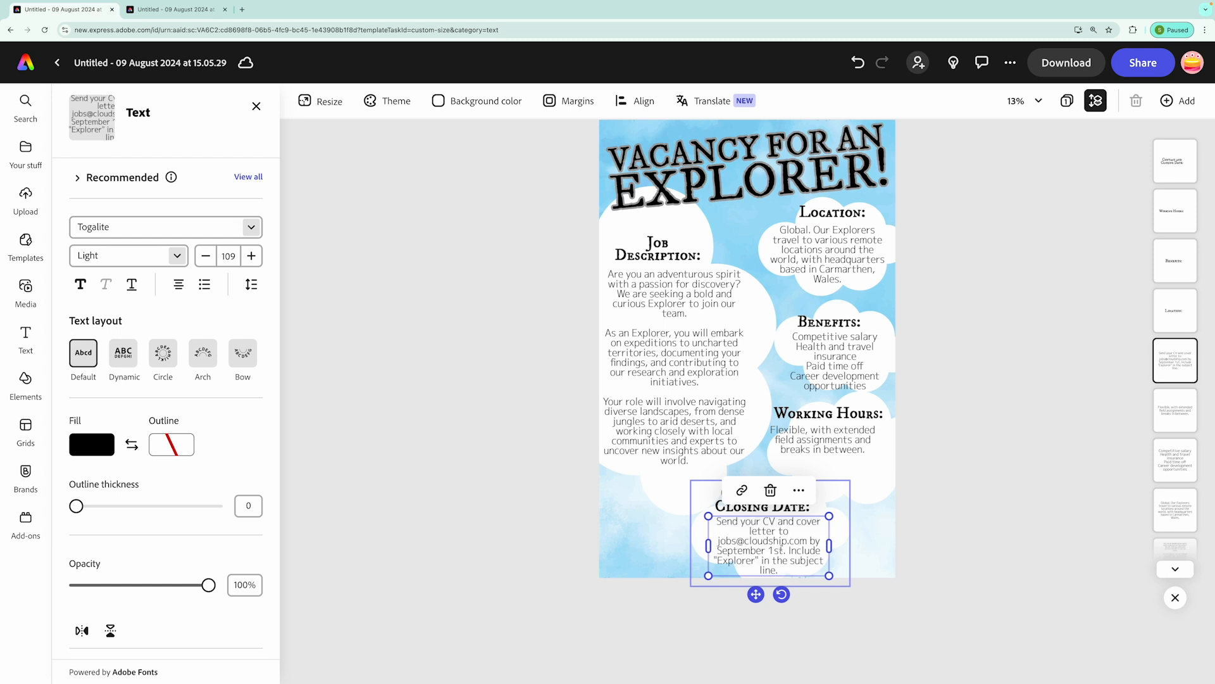
{"action": "key", "text": "Escape"}
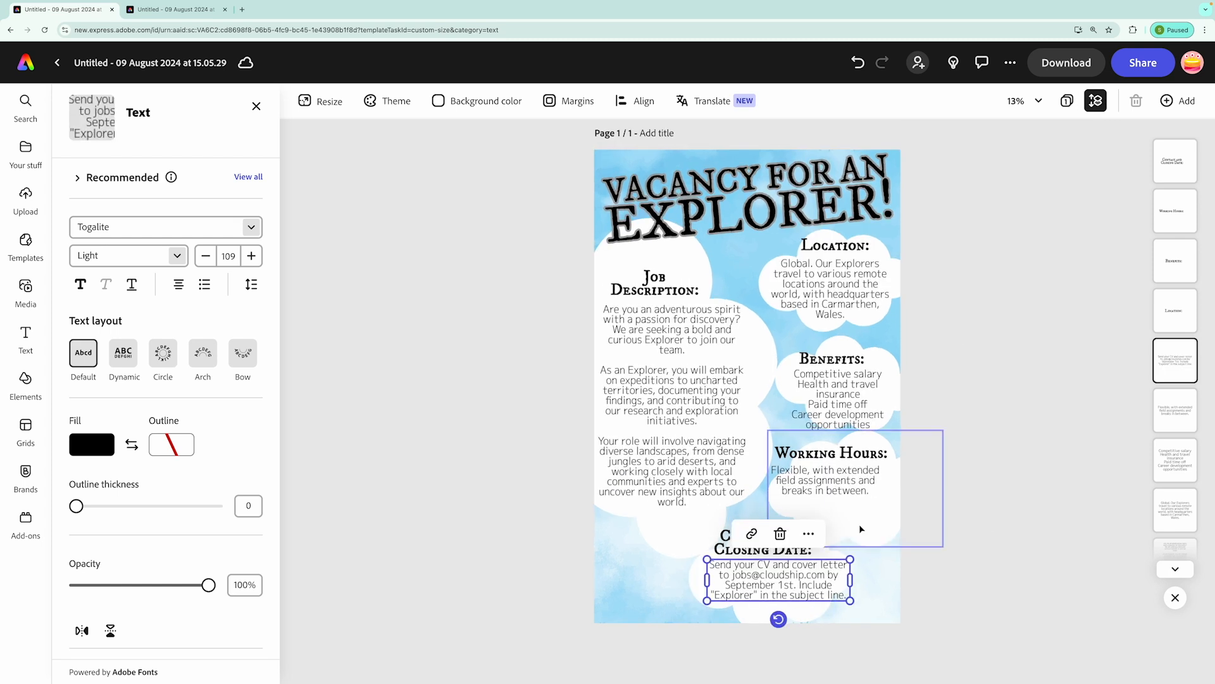
Step: Move the working hours text and its heading lower within their cloud
{"action": "left_click", "coordinate": [842, 484]}
{"action": "left_click_drag", "start_coordinate": [843, 485], "coordinate": [854, 504]}
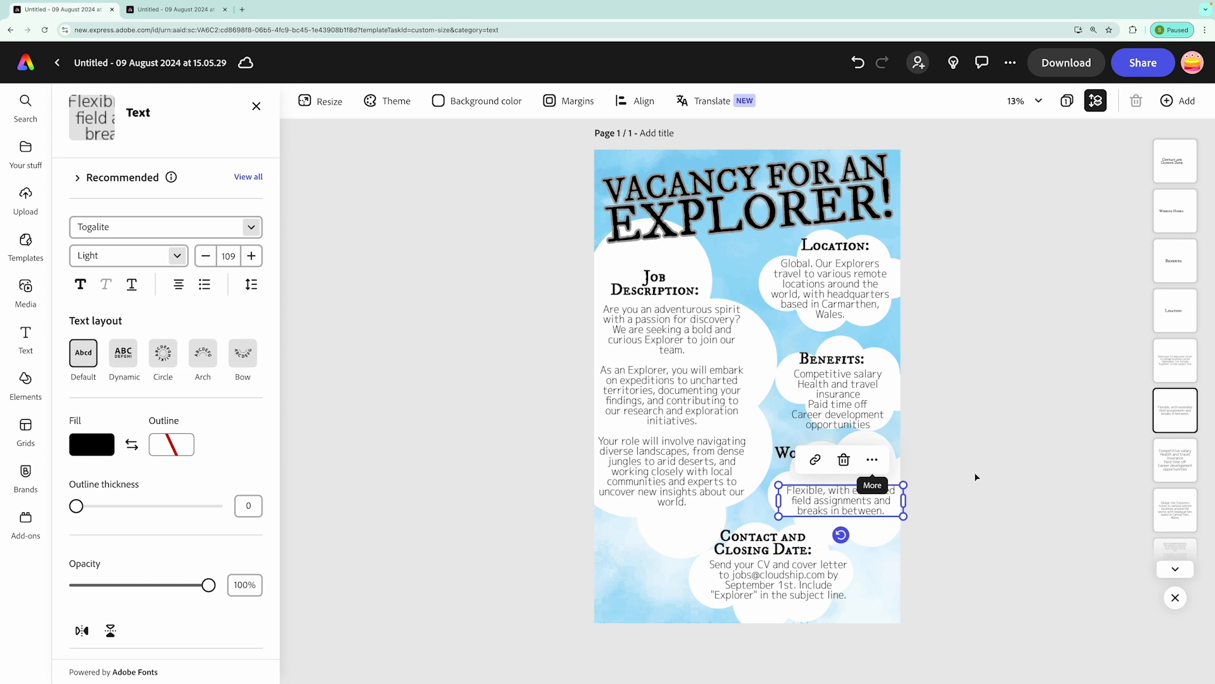
{"action": "key", "text": "Escape"}
{"action": "left_click_drag", "start_coordinate": [858, 462], "coordinate": [859, 485]}
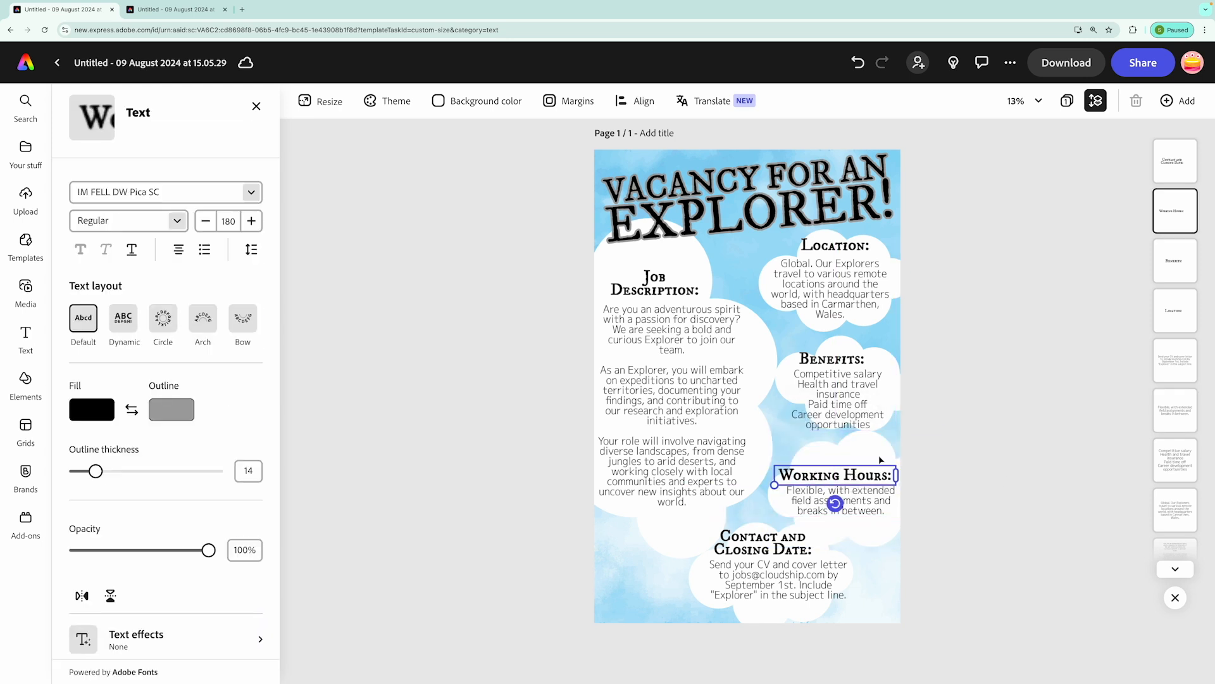
Step: Shrink the Working Hours cloud so it fits closely around its heading and text
{"action": "left_click", "coordinate": [1040, 537]}
{"action": "left_click", "coordinate": [871, 535]}
{"action": "left_click_drag", "start_coordinate": [768, 430], "coordinate": [800, 452]}
{"action": "left_click_drag", "start_coordinate": [938, 535], "coordinate": [912, 521]}
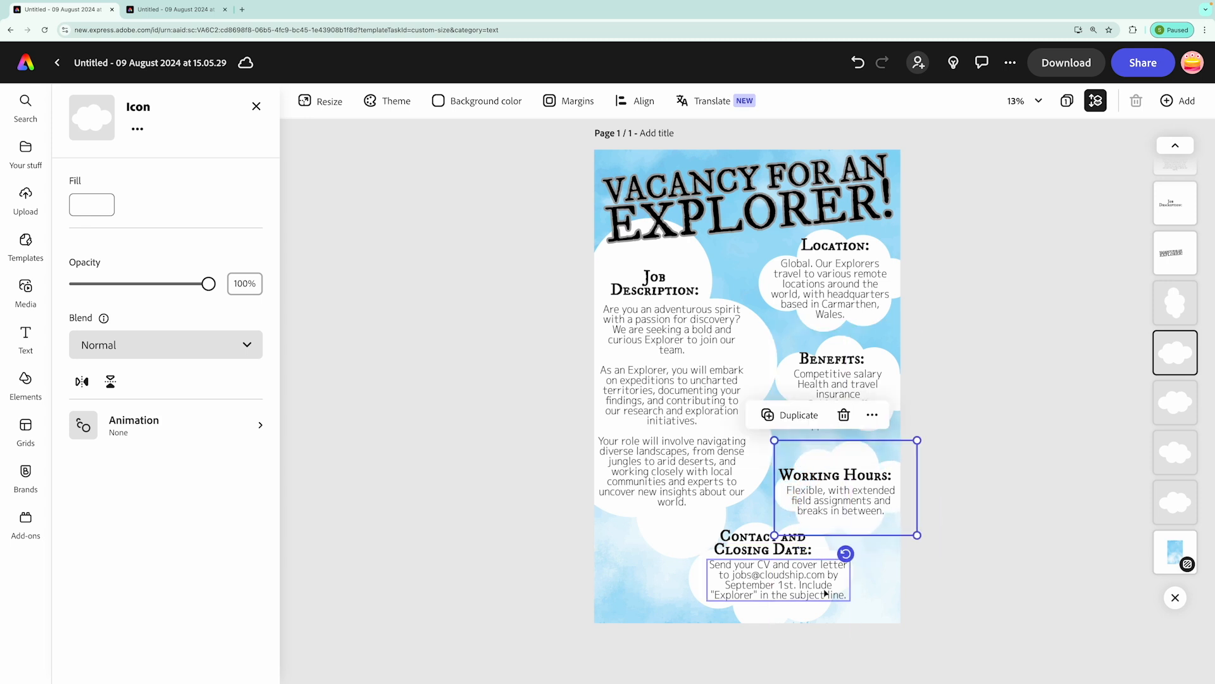
Step: Widen the contact text box and shift it down, and move the Contact and Closing Date heading to sit centred above it
{"action": "left_click", "coordinate": [785, 581]}
{"action": "left_click_drag", "start_coordinate": [850, 579], "coordinate": [880, 581]}
{"action": "left_click_drag", "start_coordinate": [802, 582], "coordinate": [796, 592]}
{"action": "left_click", "coordinate": [730, 551]}
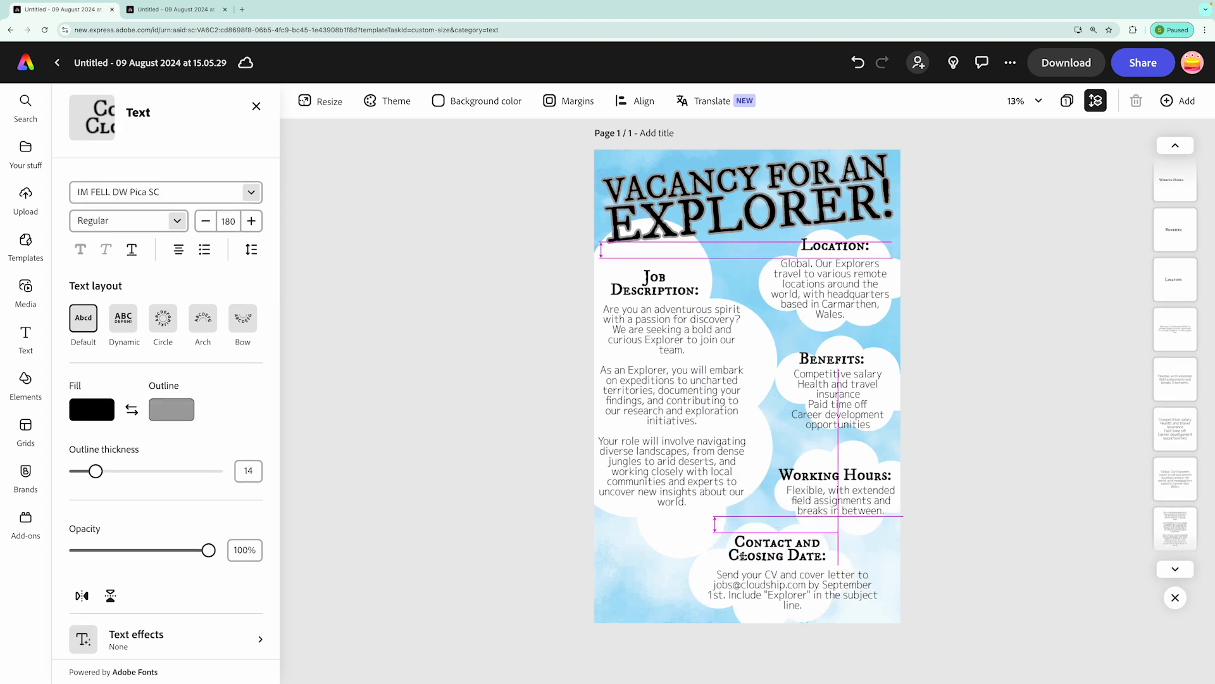
Step: Enlarge the cloud behind Contact and Closing Date so it covers the whole heading and text
{"action": "left_click", "coordinate": [697, 586]}
{"action": "left_click_drag", "start_coordinate": [853, 631], "coordinate": [885, 652]}
{"action": "left_click_drag", "start_coordinate": [707, 632], "coordinate": [698, 650]}
Step: Rotate the large job description cloud counter-clockwise and reposition it behind its text
{"action": "left_click", "coordinate": [618, 267]}
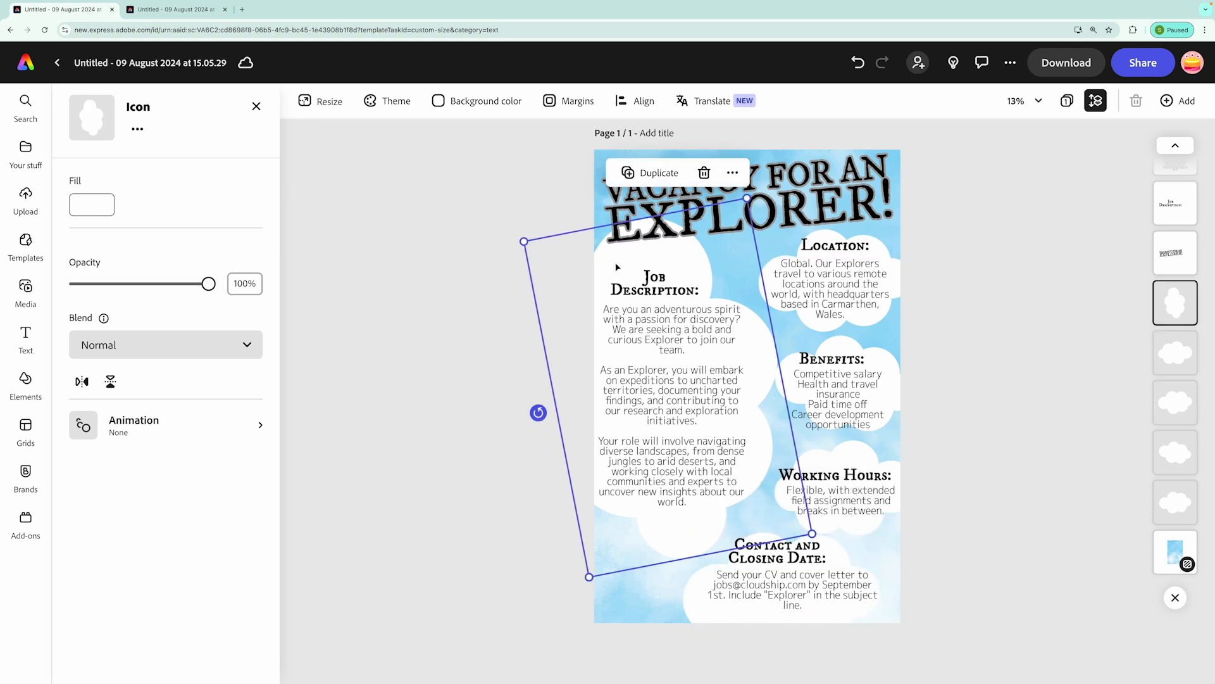
{"action": "left_click_drag", "start_coordinate": [538, 412], "coordinate": [588, 431]}
{"action": "left_click_drag", "start_coordinate": [565, 302], "coordinate": [561, 289]}
Step: Widen the benefits text box so "Health and travel insurance" fits on one line, and enlarge and reposition the Benefits cloud behind it
{"action": "left_click", "coordinate": [851, 390]}
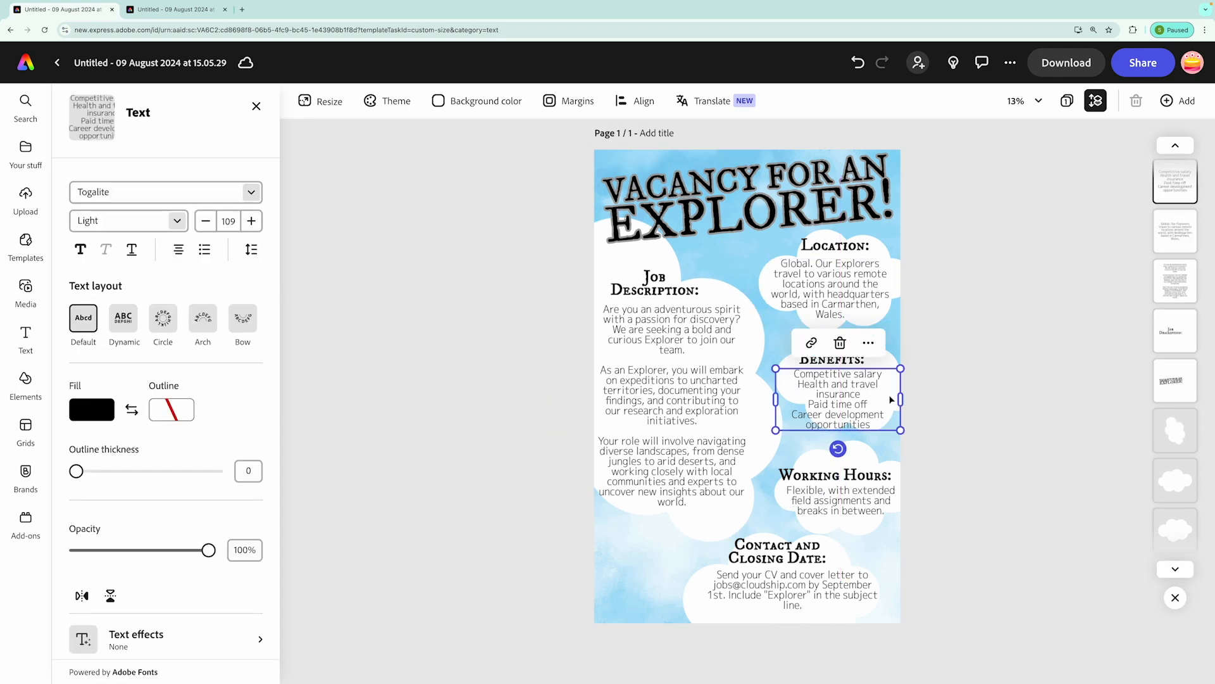
{"action": "mouse_move", "coordinate": [901, 398]}
{"action": "left_mouse_down"}
{"action": "mouse_move", "coordinate": [918, 399]}
{"action": "mouse_move", "coordinate": [842, 394]}
{"action": "left_mouse_up"}
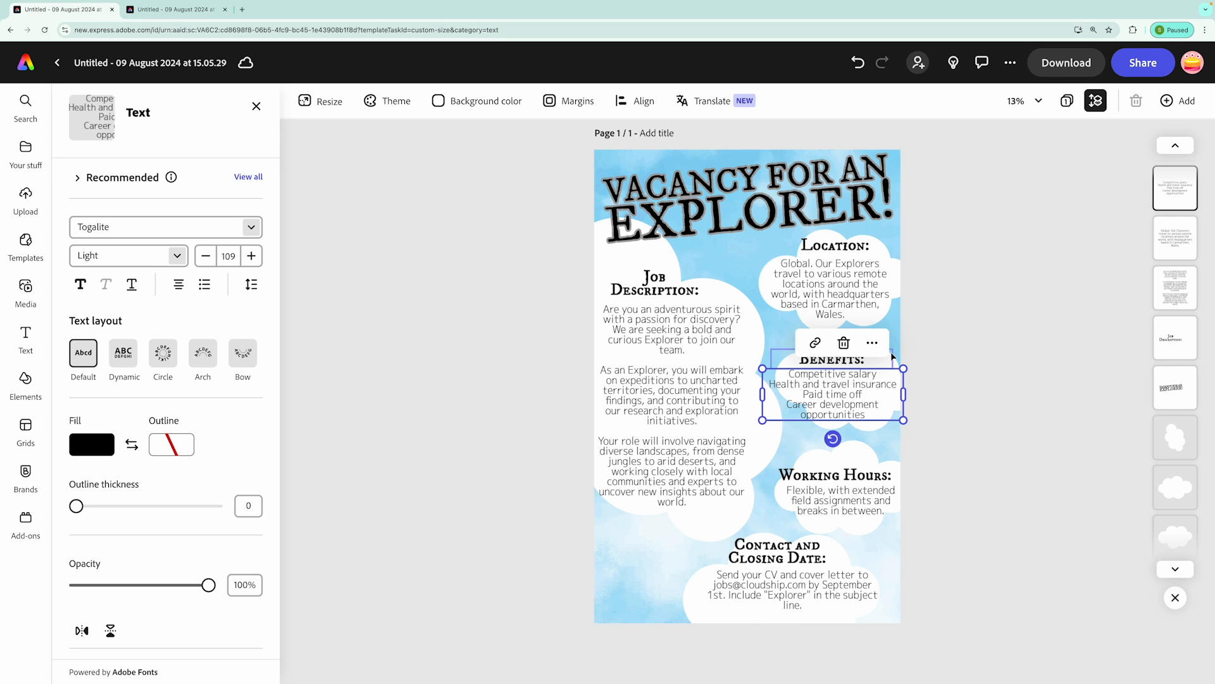
{"action": "left_click", "coordinate": [953, 369]}
{"action": "left_click", "coordinate": [785, 330]}
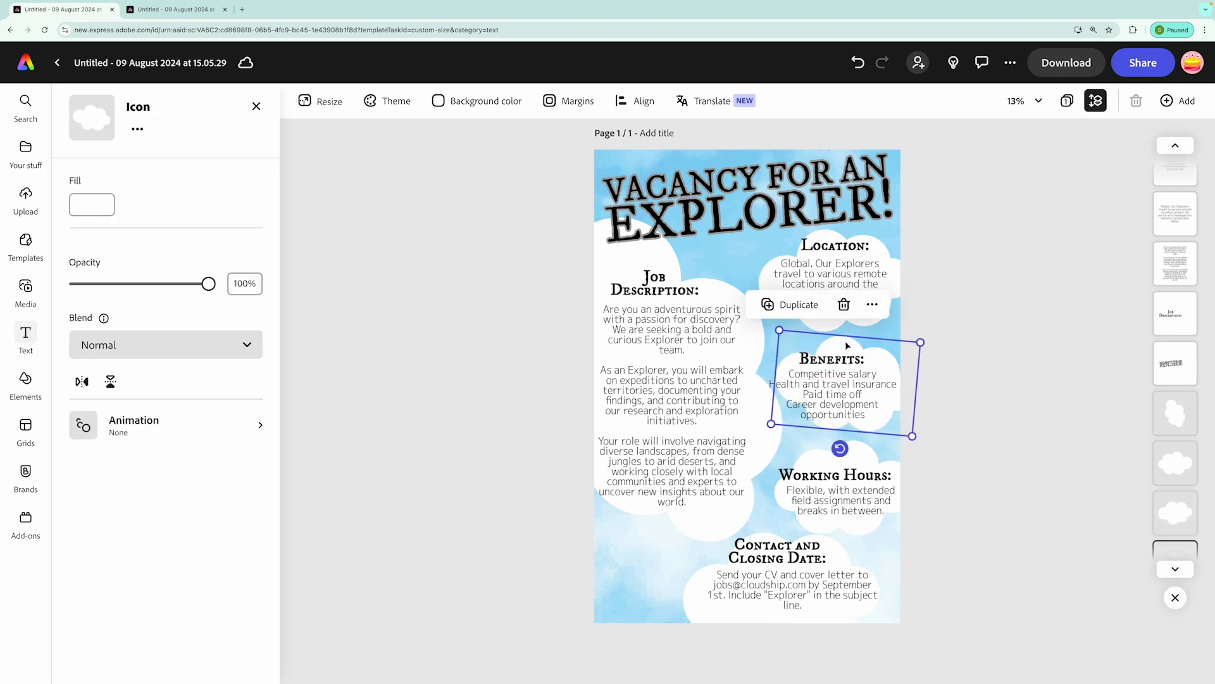
{"action": "left_click_drag", "start_coordinate": [780, 329], "coordinate": [762, 316]}
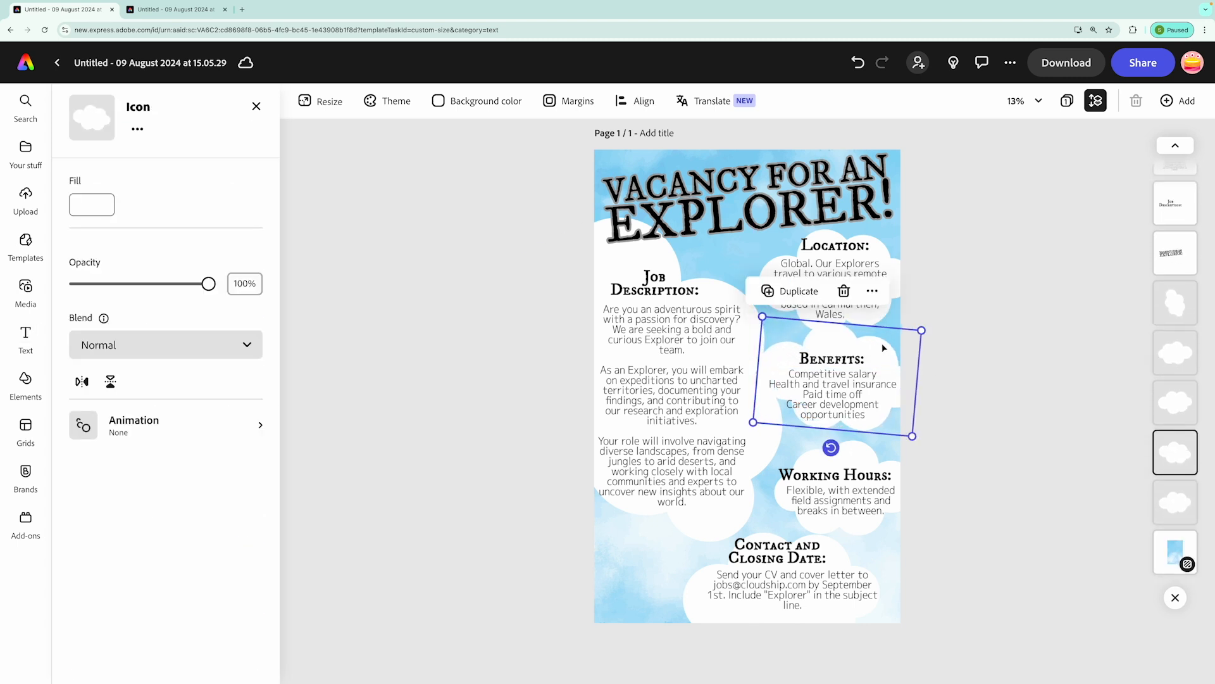
{"action": "left_click_drag", "start_coordinate": [889, 348], "coordinate": [884, 355]}
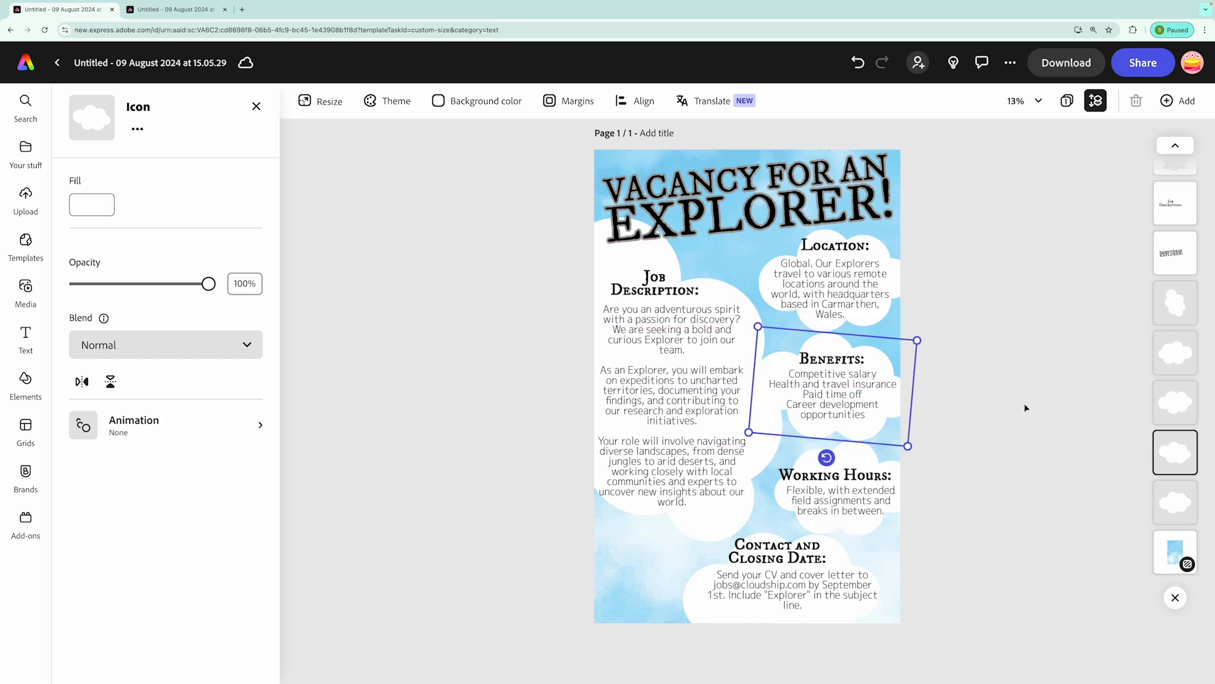
{"action": "left_click", "coordinate": [989, 532]}
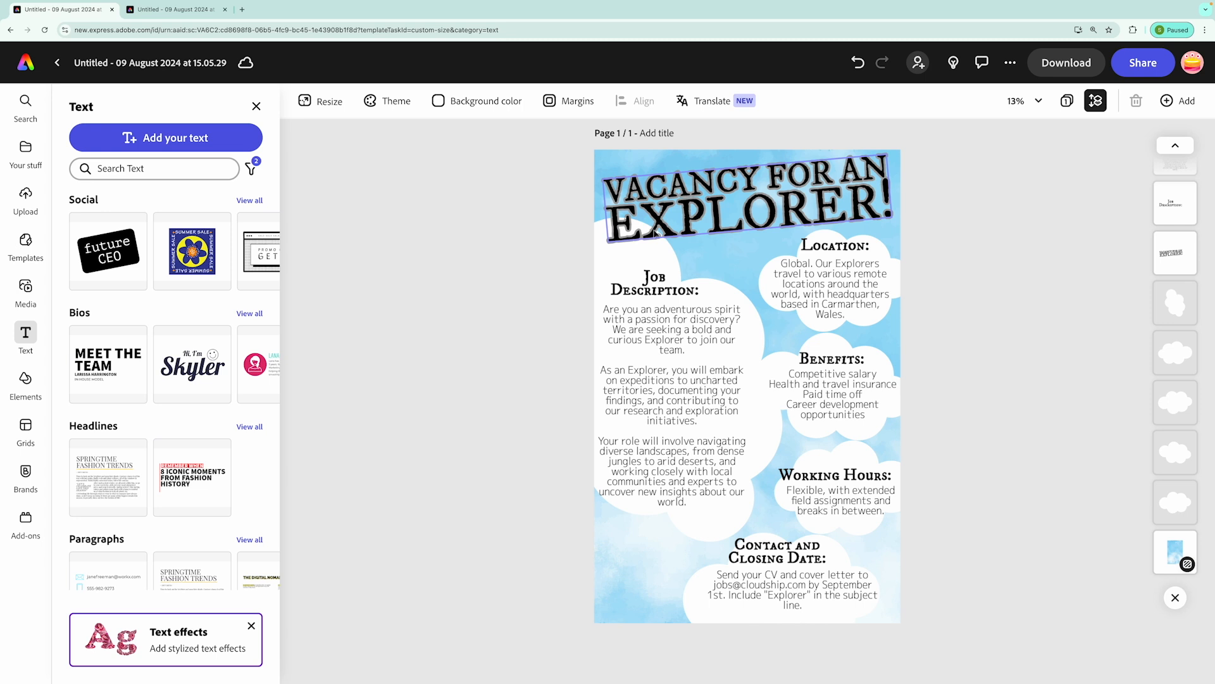
Step: Search the icons for "blimp", add a solid black blimp to the poster and flip it horizontally
{"action": "left_click", "coordinate": [25, 380]}
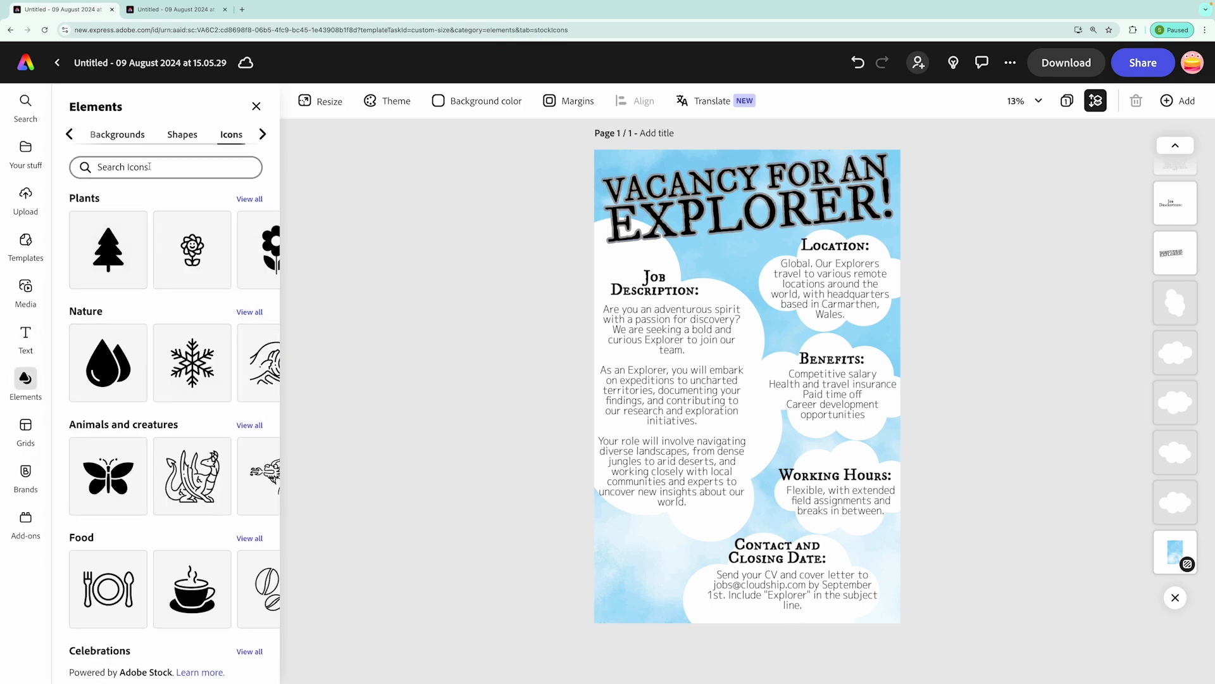
{"action": "left_click", "coordinate": [100, 167]}
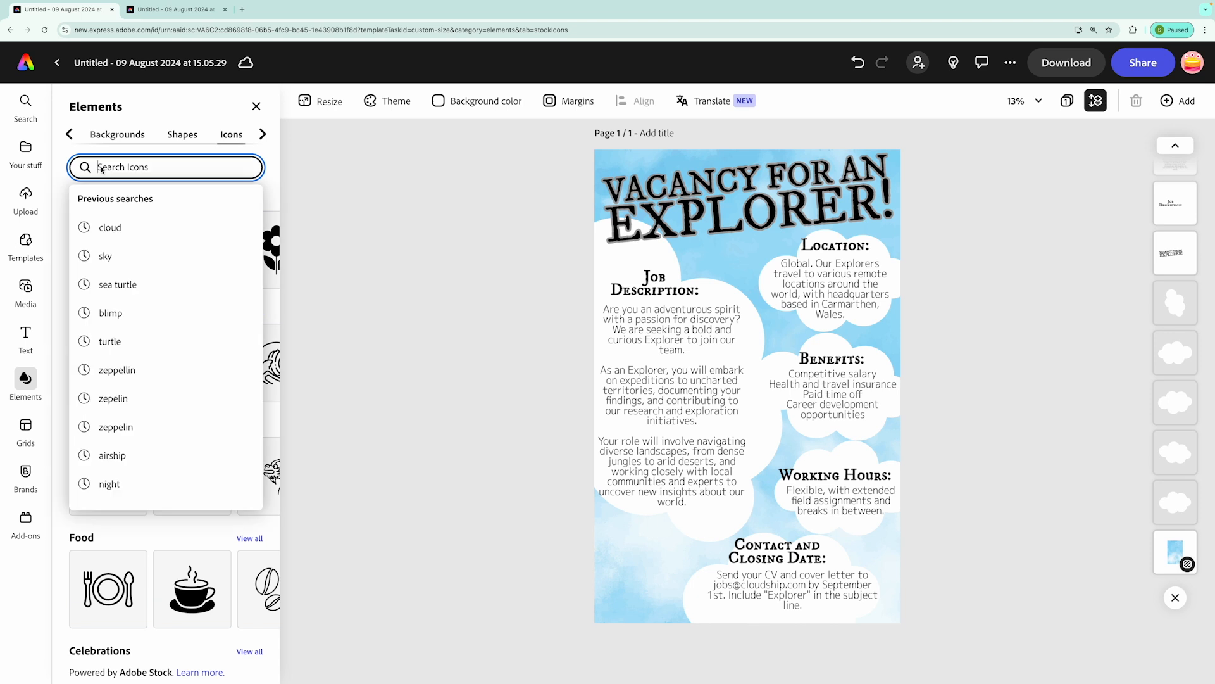
{"action": "type", "text": "blimp"}
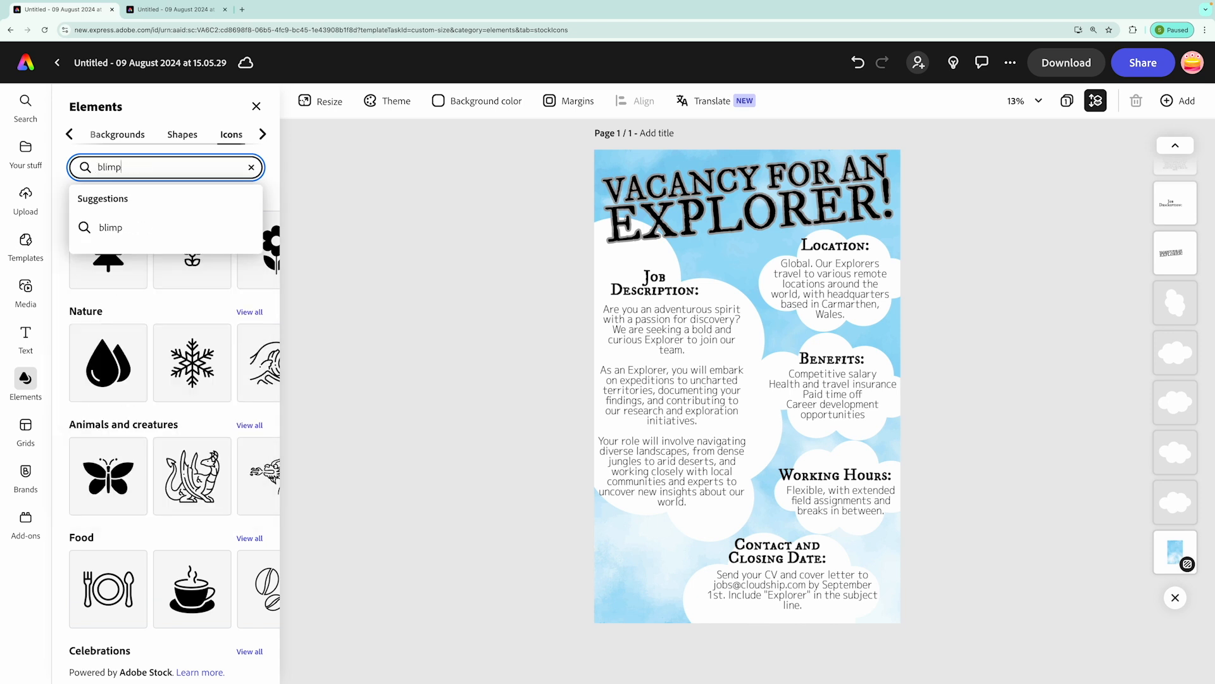
{"action": "key", "text": "Return"}
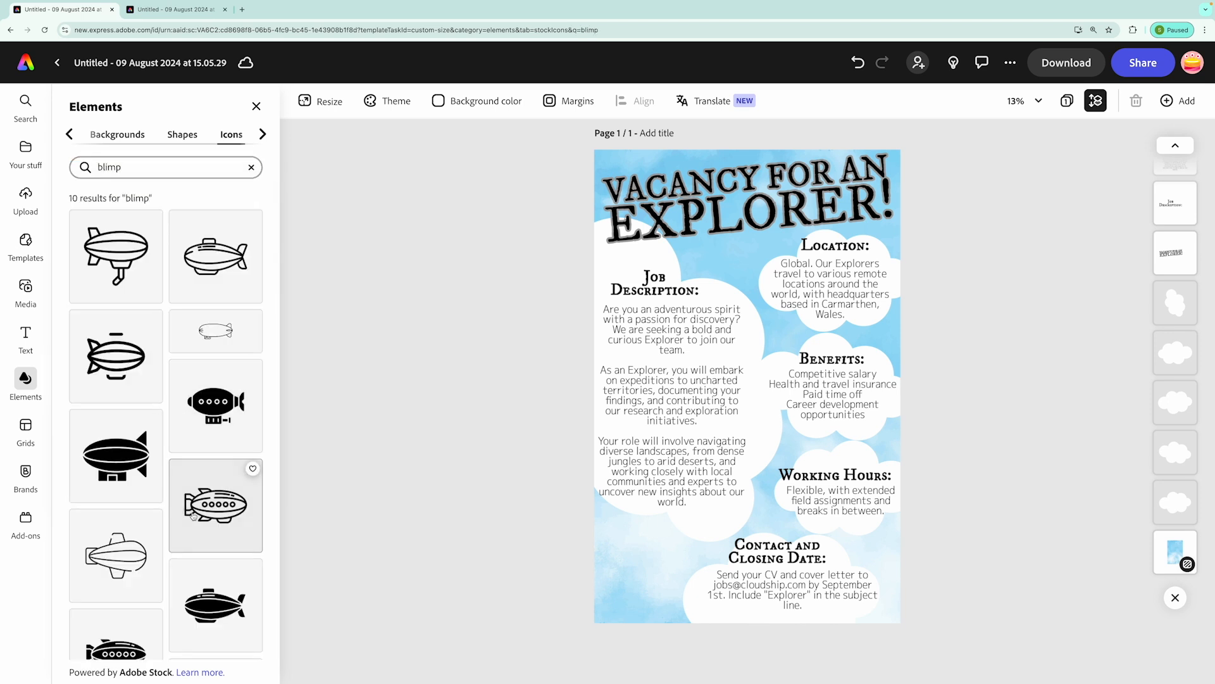
{"action": "scroll", "coordinate": [202, 494], "scroll_direction": "down", "scroll_amount": 3}
{"action": "scroll", "coordinate": [195, 516], "scroll_direction": "down", "scroll_amount": 2}
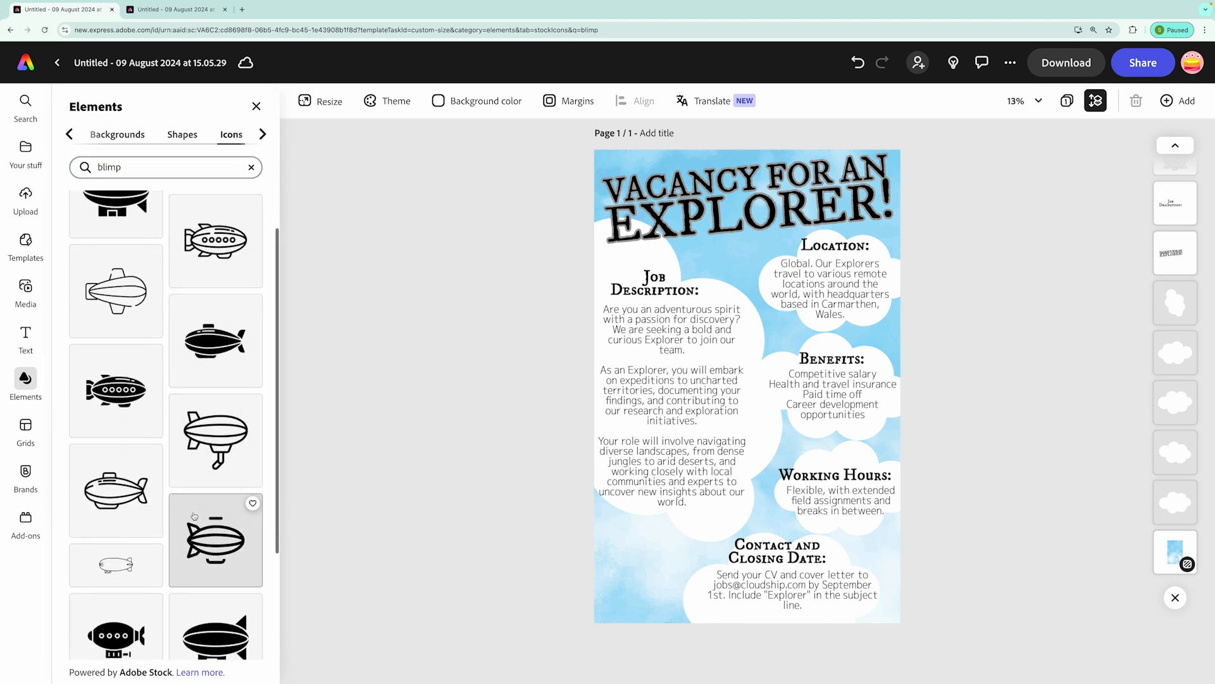
{"action": "left_click", "coordinate": [219, 336]}
{"action": "left_click", "coordinate": [743, 388]}
{"action": "left_click_drag", "start_coordinate": [747, 390], "coordinate": [715, 324]}
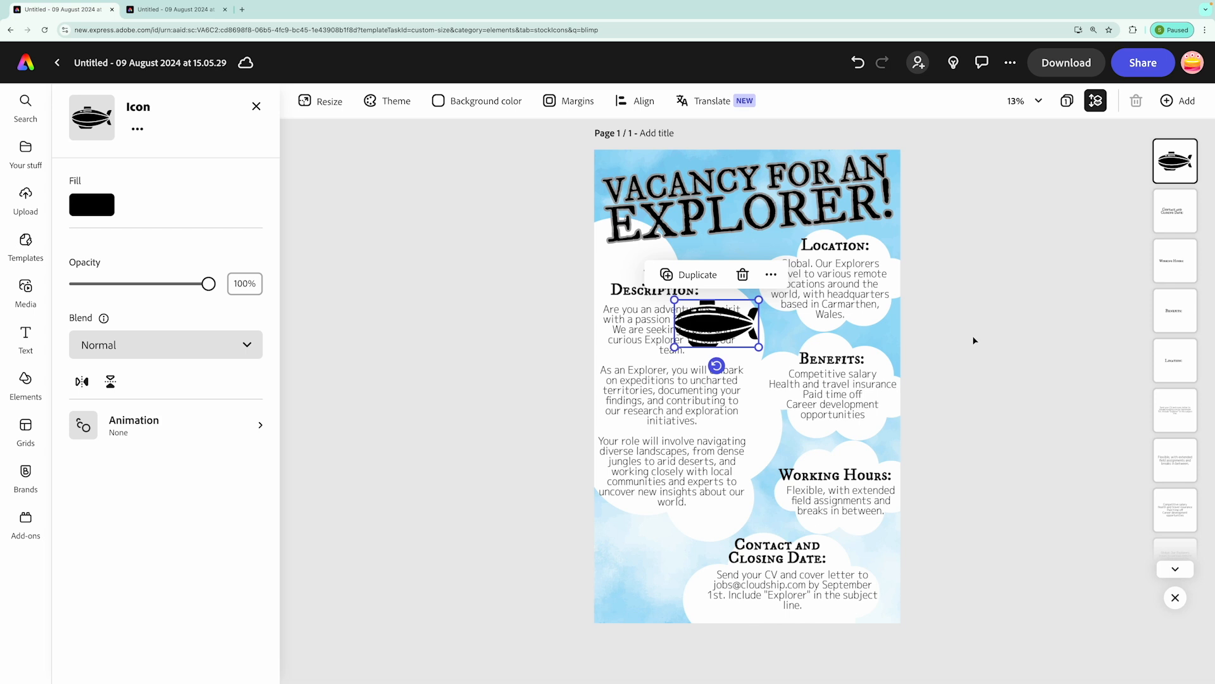
{"action": "left_click", "coordinate": [88, 386]}
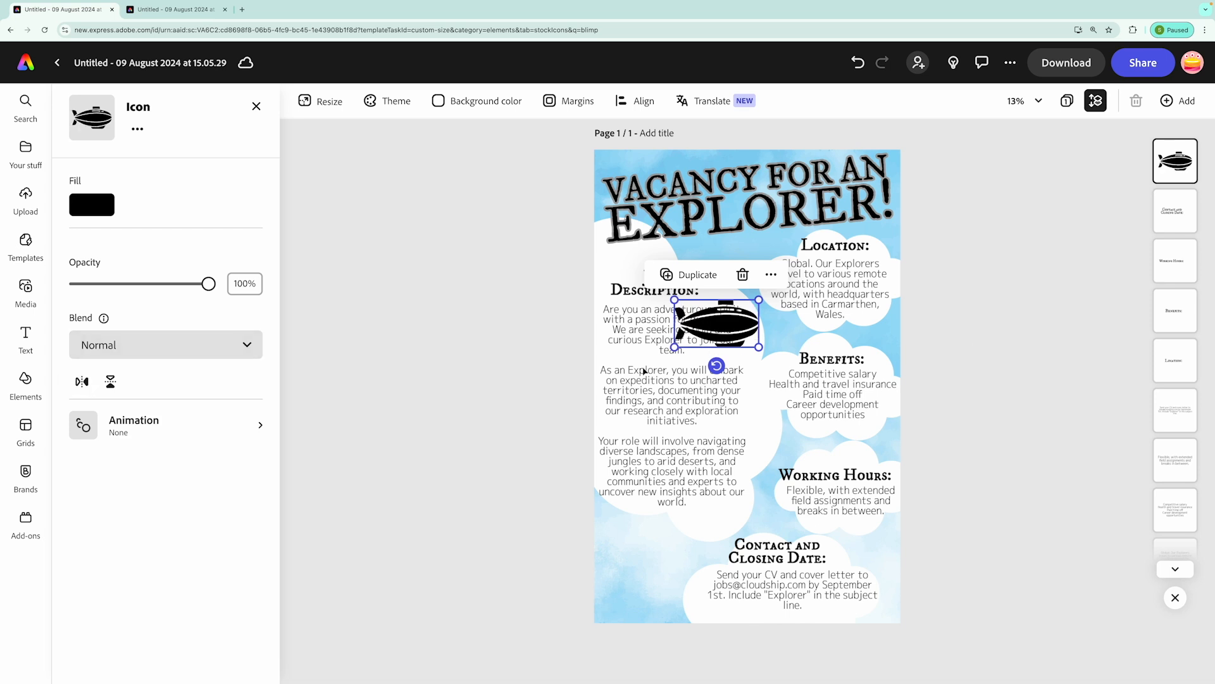
Step: Enlarge the blimp to nearly the poster's width and tilt it to follow the title's slant, positioned over the title
{"action": "left_click_drag", "start_coordinate": [731, 333], "coordinate": [889, 326]}
{"action": "left_click_drag", "start_coordinate": [770, 233], "coordinate": [758, 203]}
{"action": "mouse_move", "coordinate": [741, 303]}
{"action": "left_mouse_down"}
{"action": "mouse_move", "coordinate": [727, 298]}
{"action": "mouse_move", "coordinate": [752, 301]}
{"action": "left_mouse_up"}
{"action": "left_click_drag", "start_coordinate": [894, 264], "coordinate": [882, 258]}
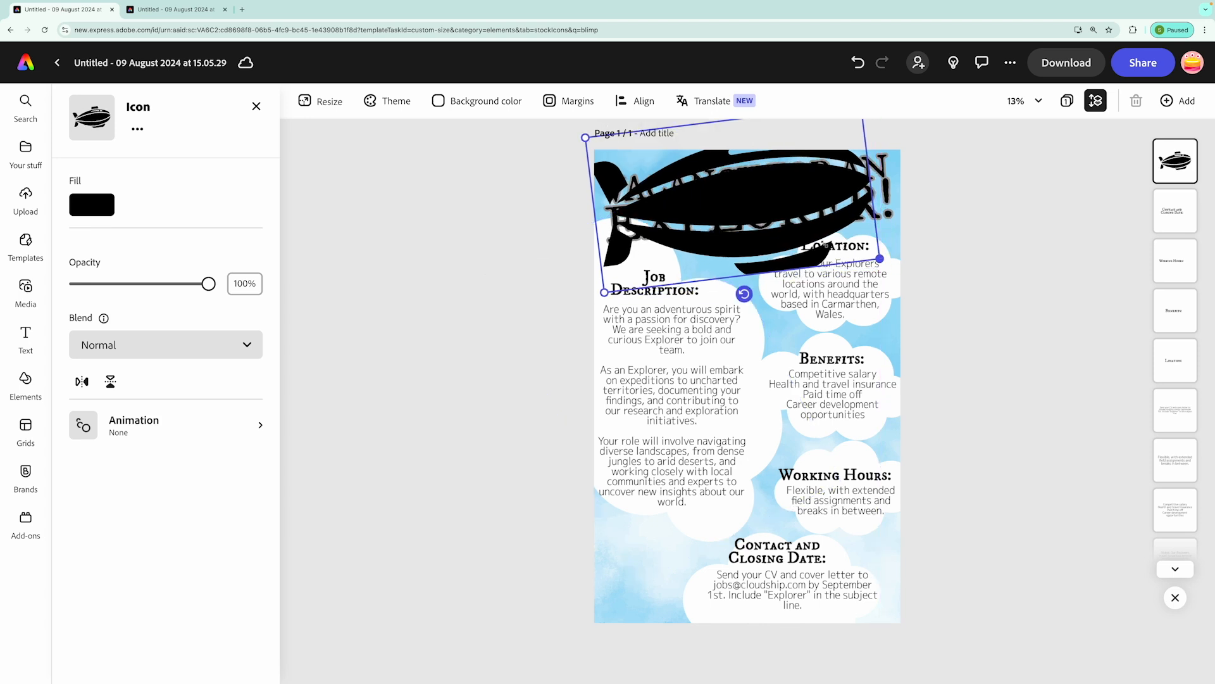
{"action": "left_click_drag", "start_coordinate": [749, 201], "coordinate": [758, 192]}
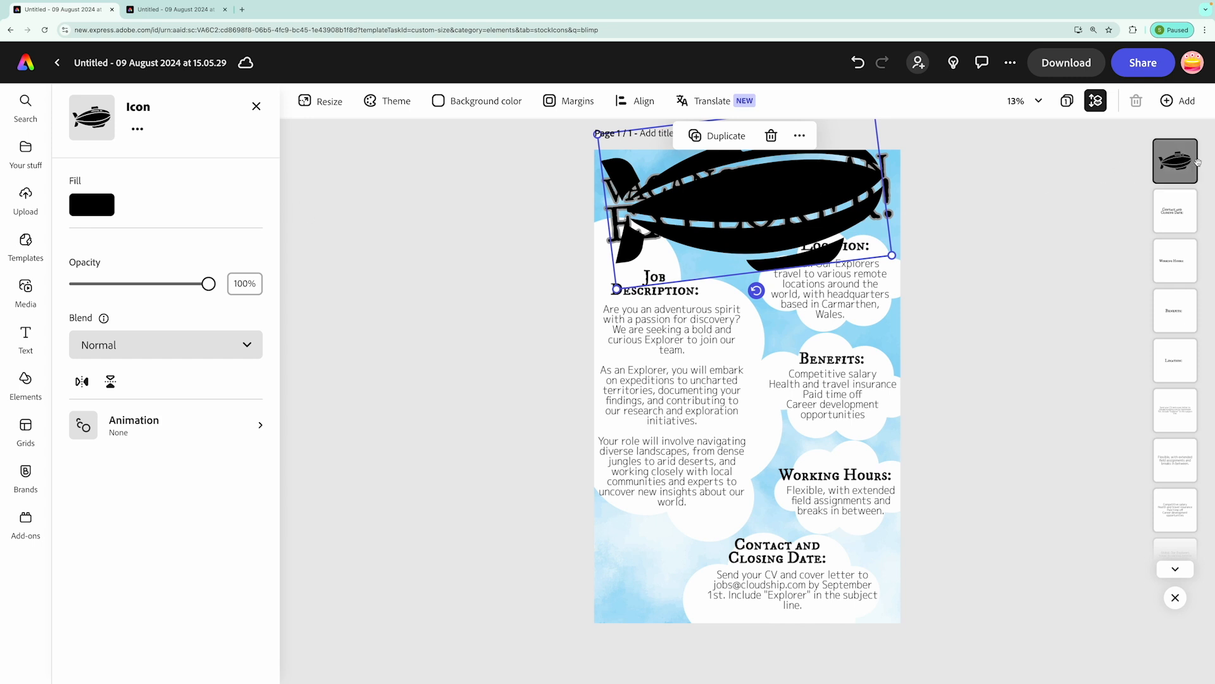
Step: Move the blimp behind the title and clouds, just above the sky background, and fill it with light grey #CCCCCC
{"action": "left_click_drag", "start_coordinate": [1193, 164], "coordinate": [1181, 507]}
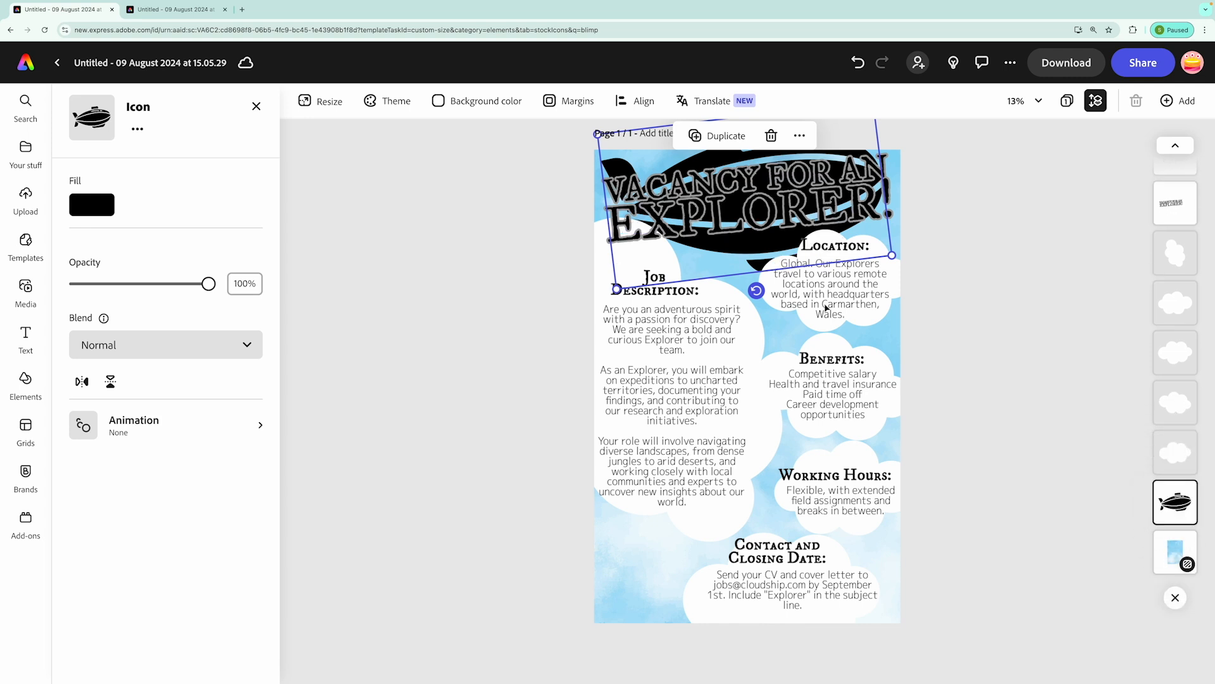
{"action": "left_click", "coordinate": [91, 209]}
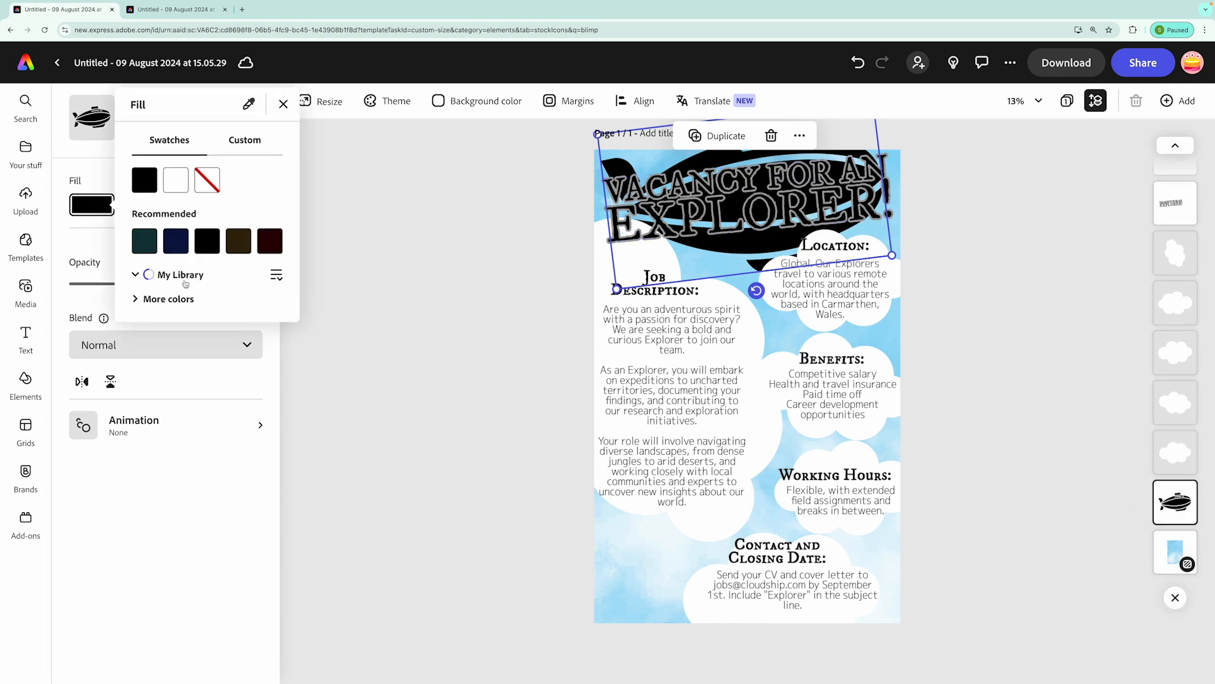
{"action": "left_click", "coordinate": [138, 321]}
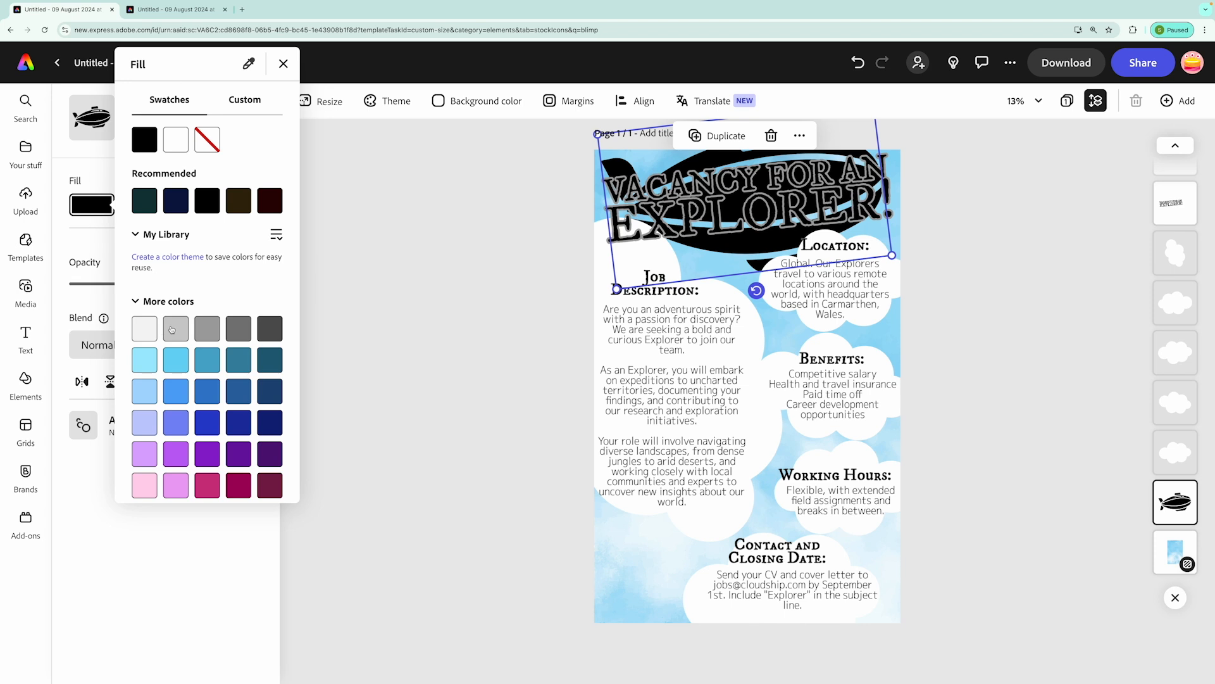
{"action": "left_click", "coordinate": [172, 329]}
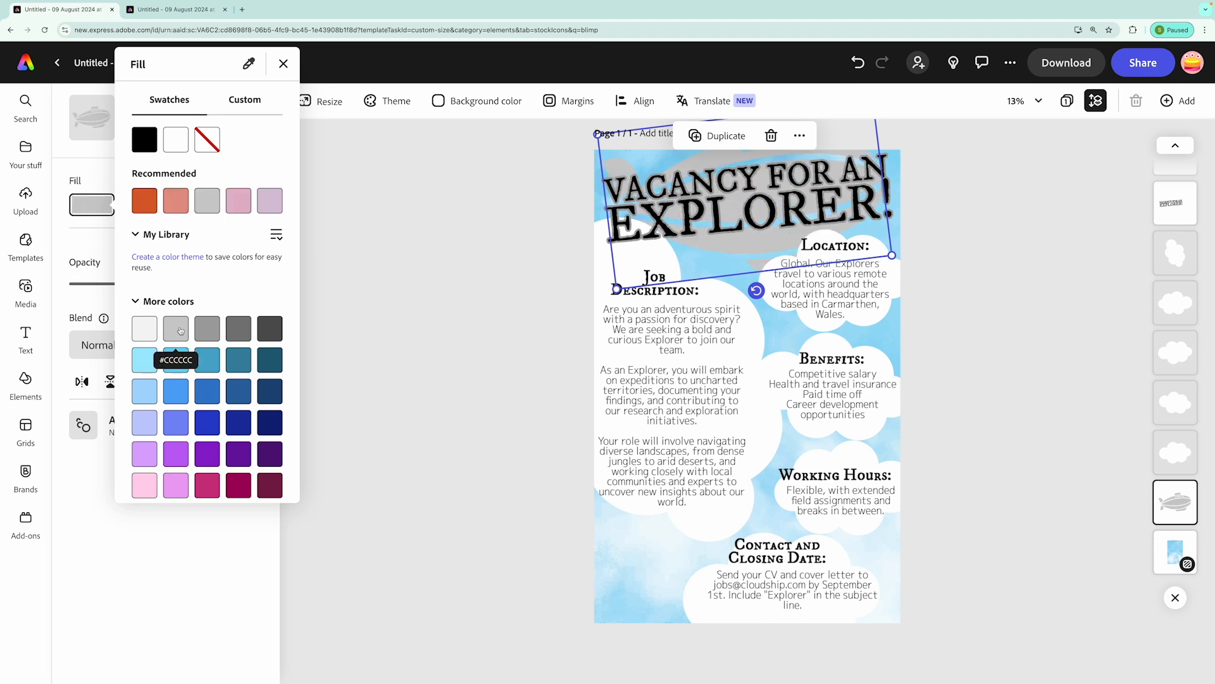
{"action": "left_click", "coordinate": [423, 324]}
{"action": "left_click", "coordinate": [504, 239]}
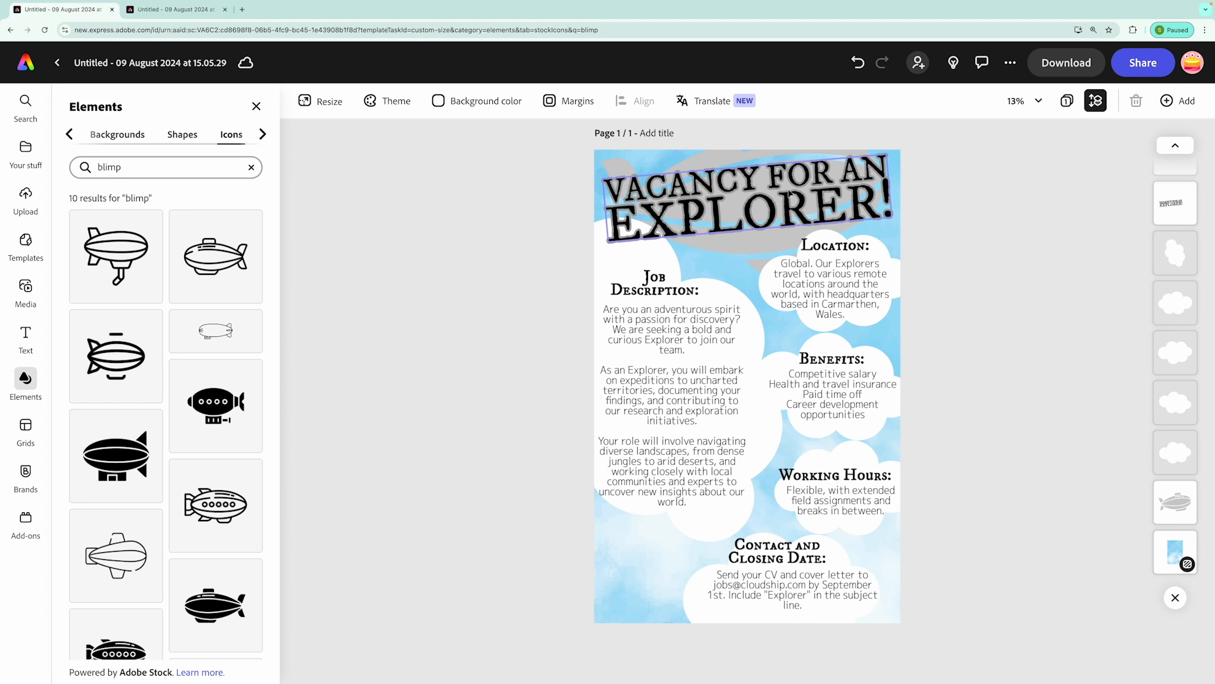
Step: Replace the blimp icon search with a search for "sea turtles"
{"action": "left_click", "coordinate": [251, 167]}
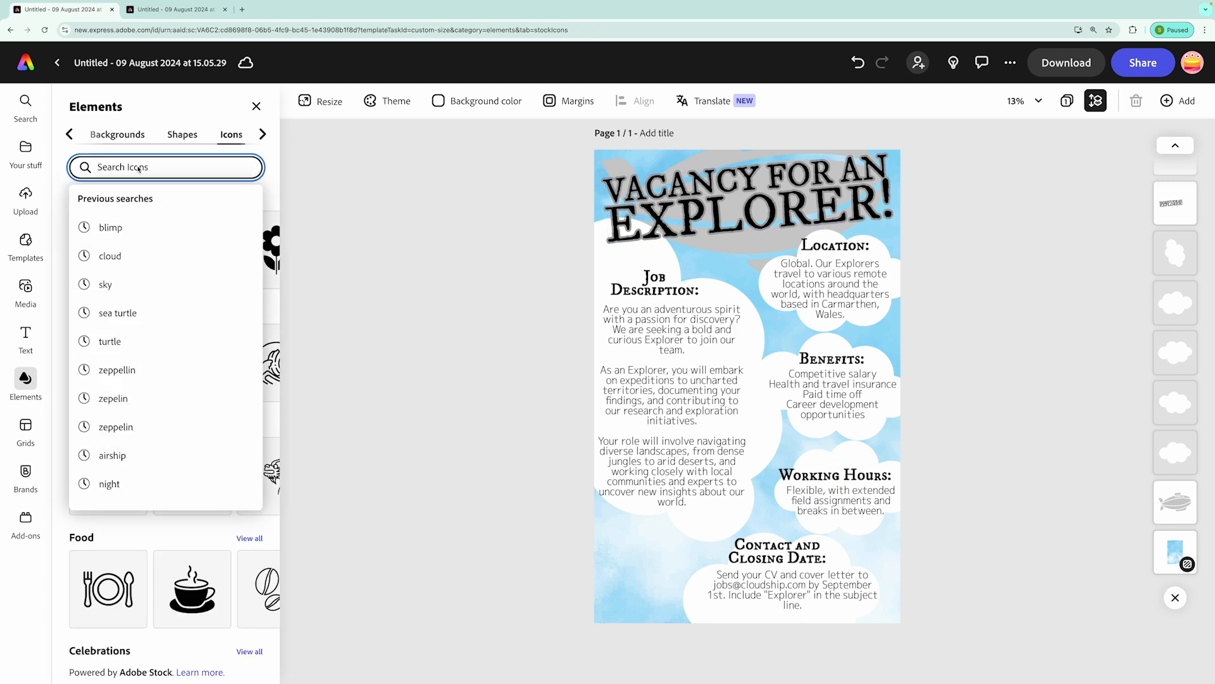
{"action": "type", "text": "sea"}
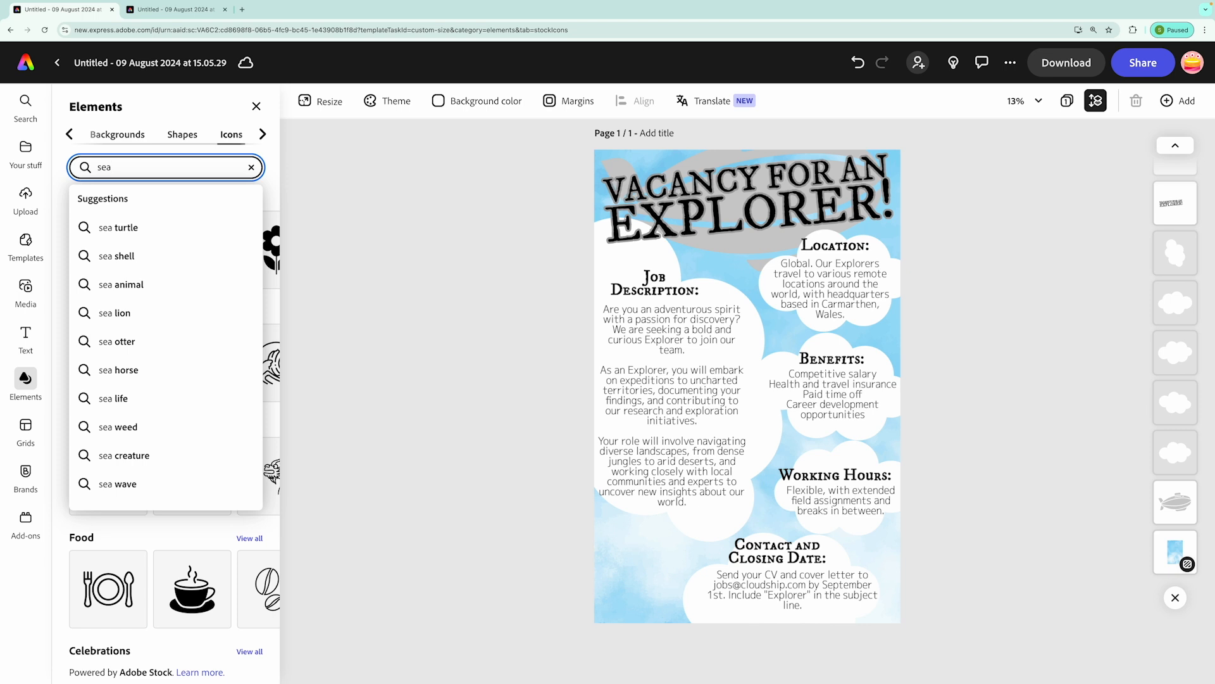
{"action": "type", "text": " turtles"}
{"action": "key", "text": "Return"}
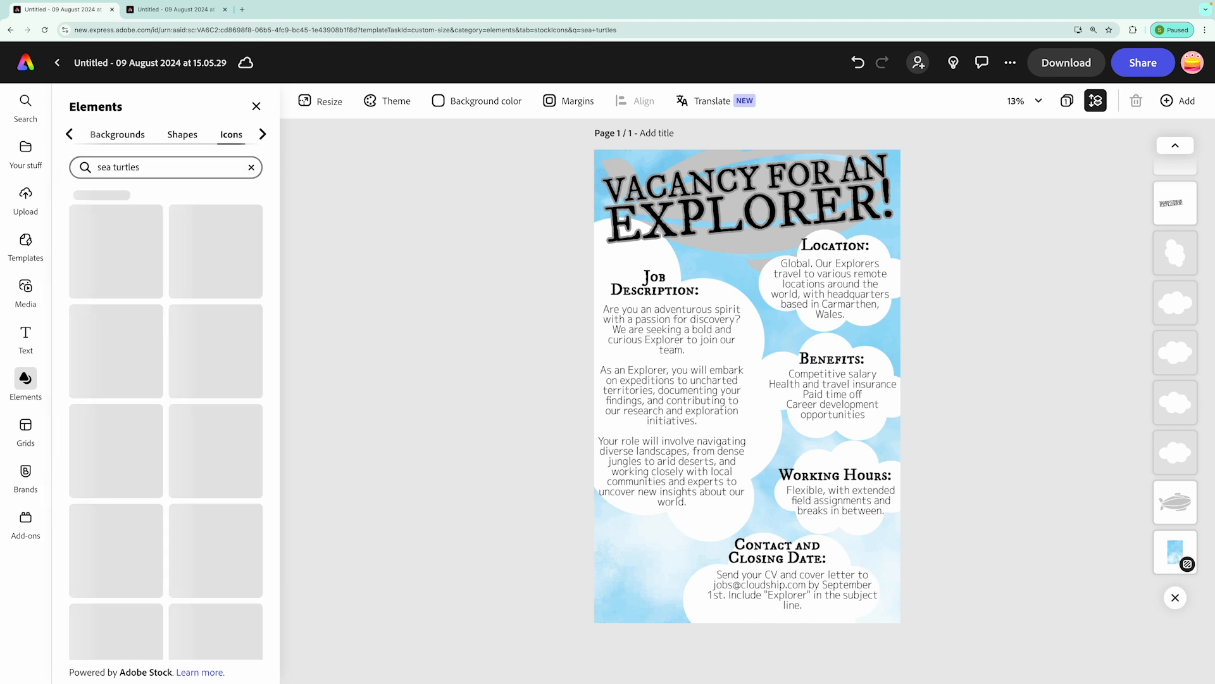
Step: Add a swimming sea turtle icon in the poster's lower-left corner, flipped horizontally and tilted slightly counter-clockwise
{"action": "scroll", "coordinate": [141, 369], "scroll_direction": "down", "scroll_amount": 10}
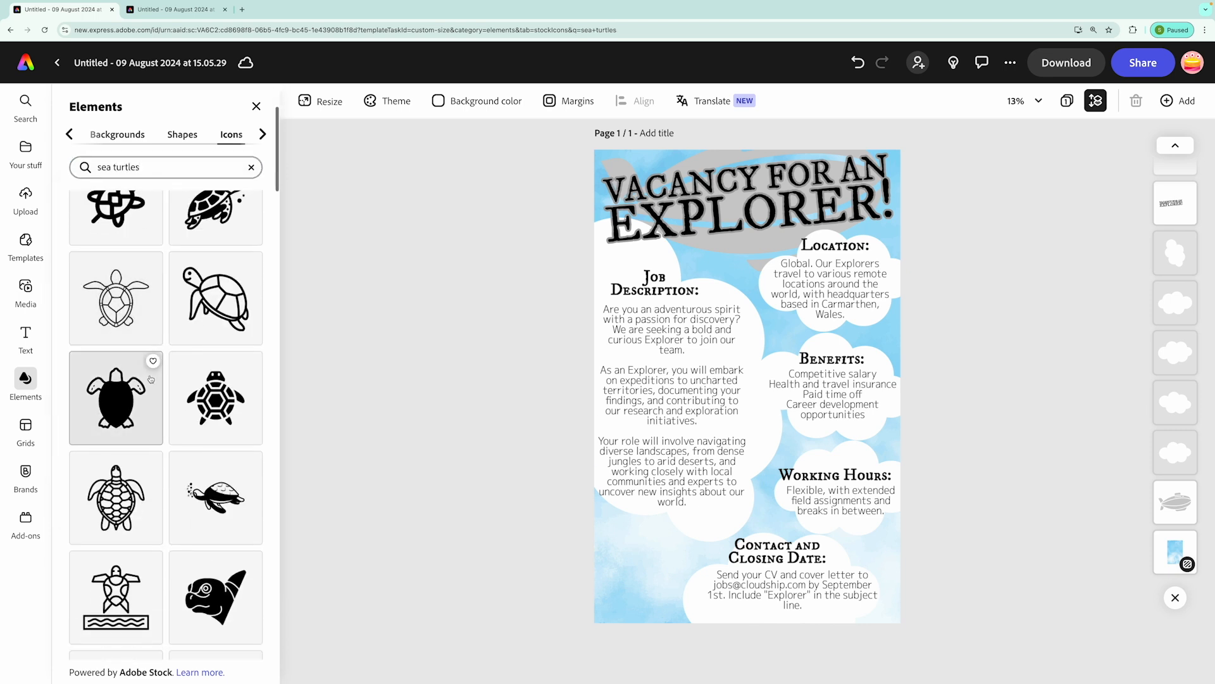
{"action": "scroll", "coordinate": [152, 379], "scroll_direction": "down", "scroll_amount": 10}
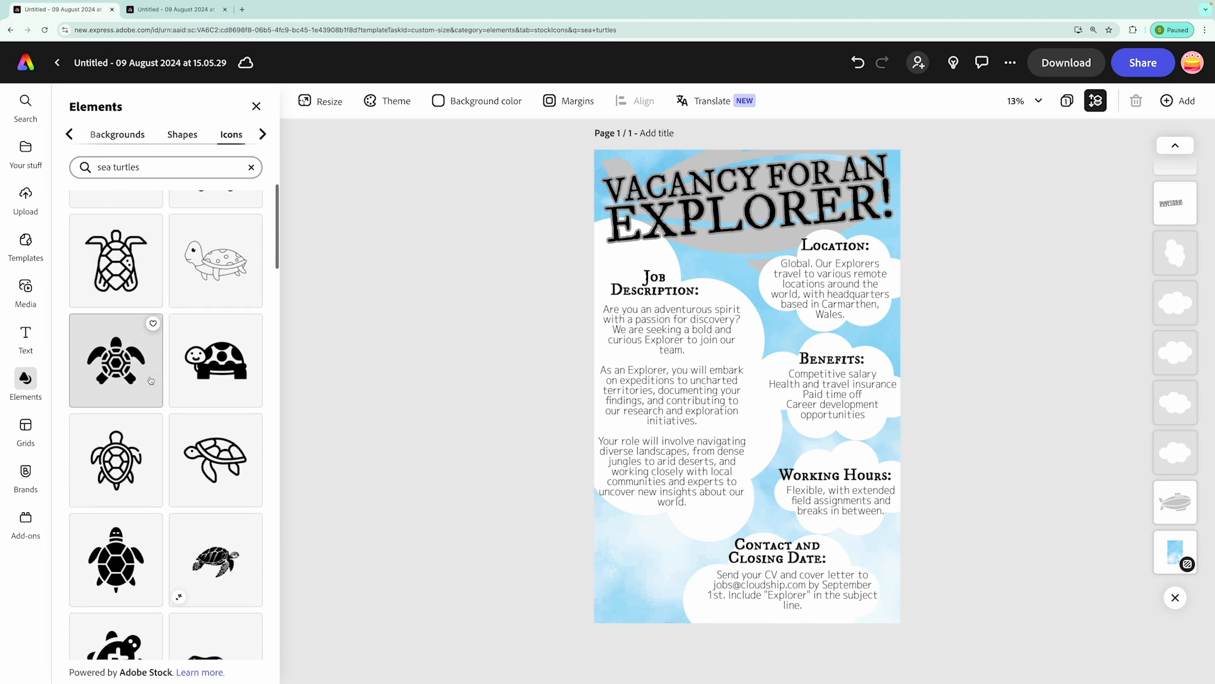
{"action": "scroll", "coordinate": [151, 380], "scroll_direction": "down", "scroll_amount": 10}
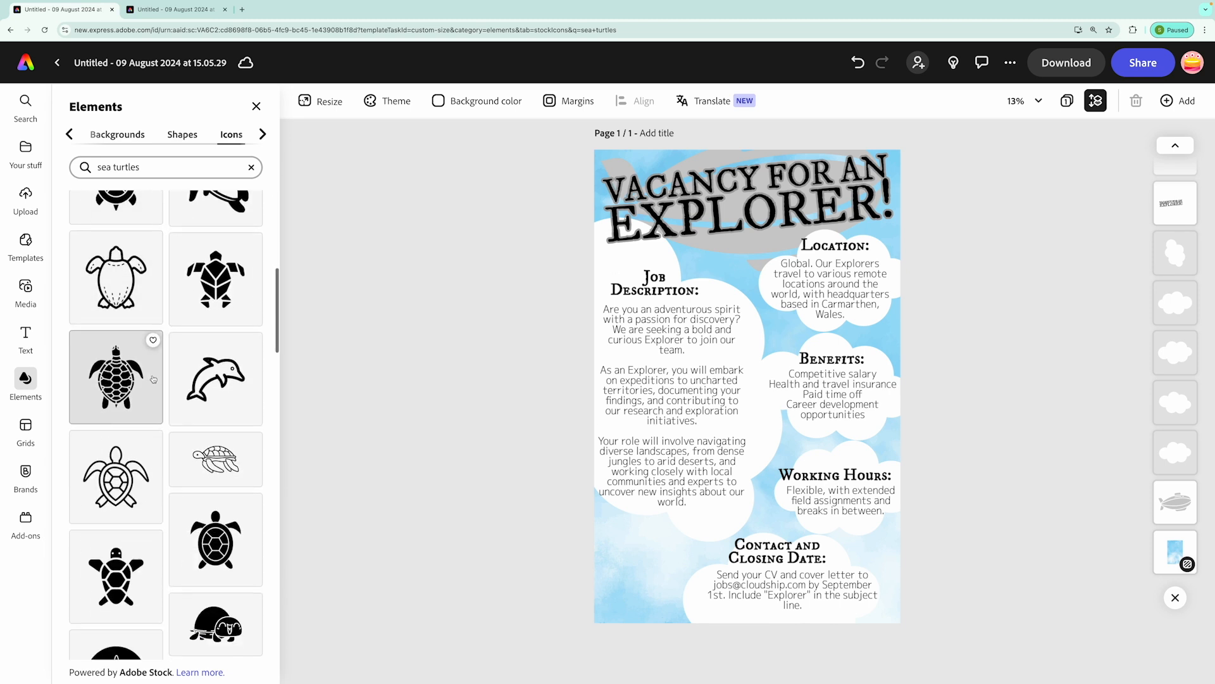
{"action": "scroll", "coordinate": [153, 379], "scroll_direction": "down", "scroll_amount": 3}
{"action": "left_click_drag", "start_coordinate": [212, 412], "coordinate": [645, 547]}
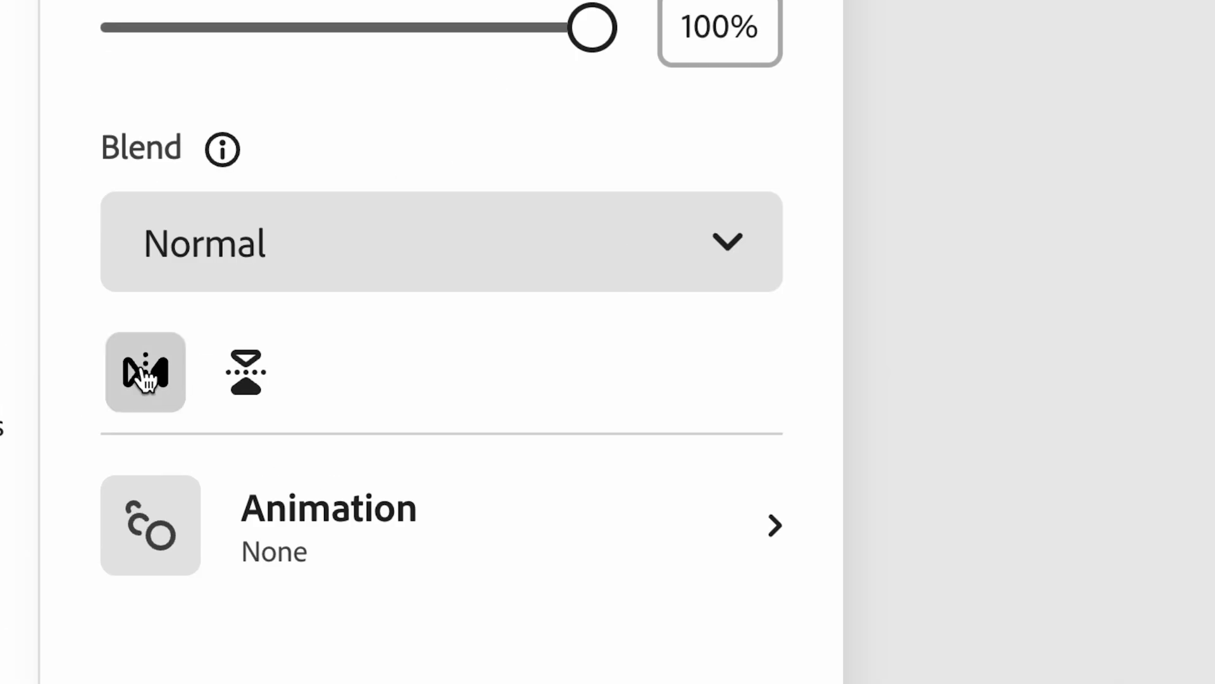
{"action": "left_click", "coordinate": [82, 381]}
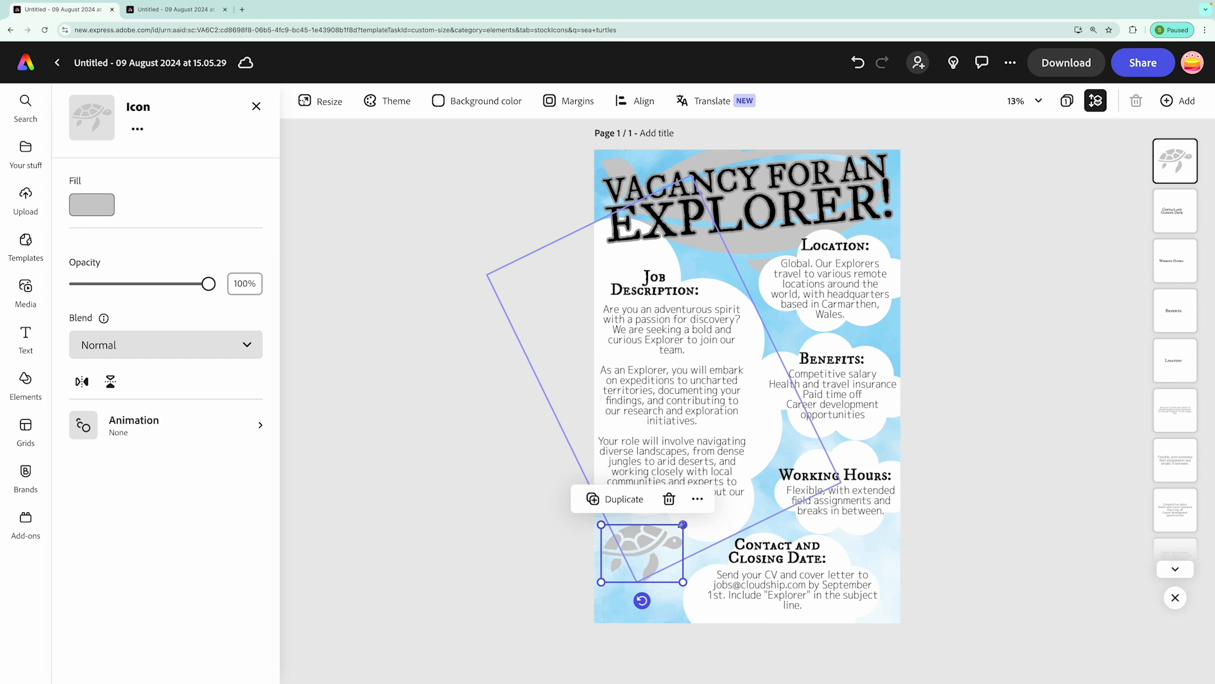
{"action": "left_click_drag", "start_coordinate": [642, 600], "coordinate": [653, 605]}
Step: Fill the sea turtle with a dark olive green from the extended colours
{"action": "left_click", "coordinate": [94, 210]}
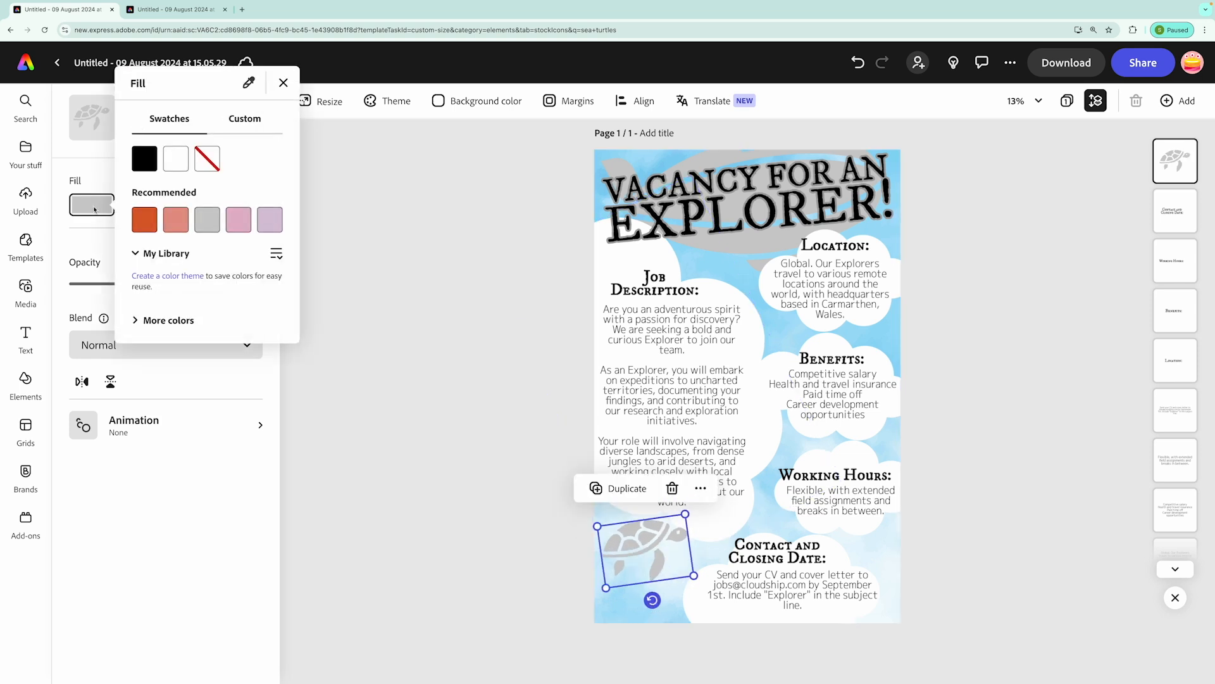
{"action": "left_click", "coordinate": [135, 320]}
{"action": "scroll", "coordinate": [272, 384], "scroll_direction": "down", "scroll_amount": 5}
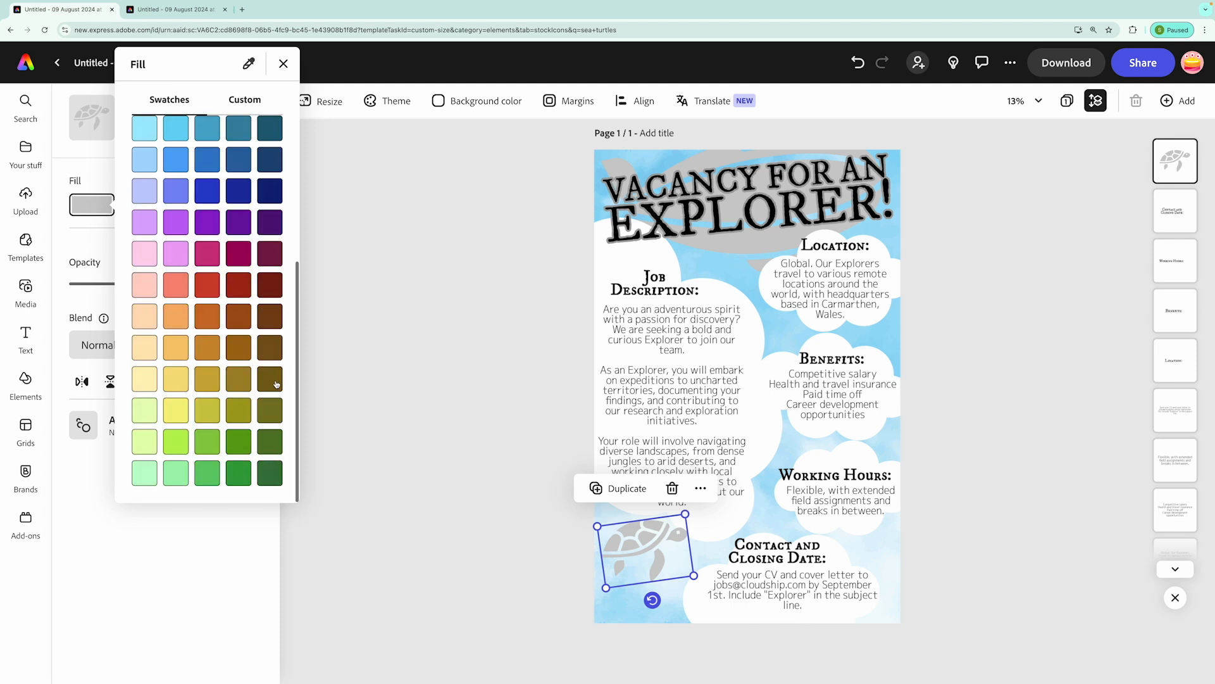
{"action": "left_click", "coordinate": [270, 441]}
{"action": "left_click", "coordinate": [469, 500]}
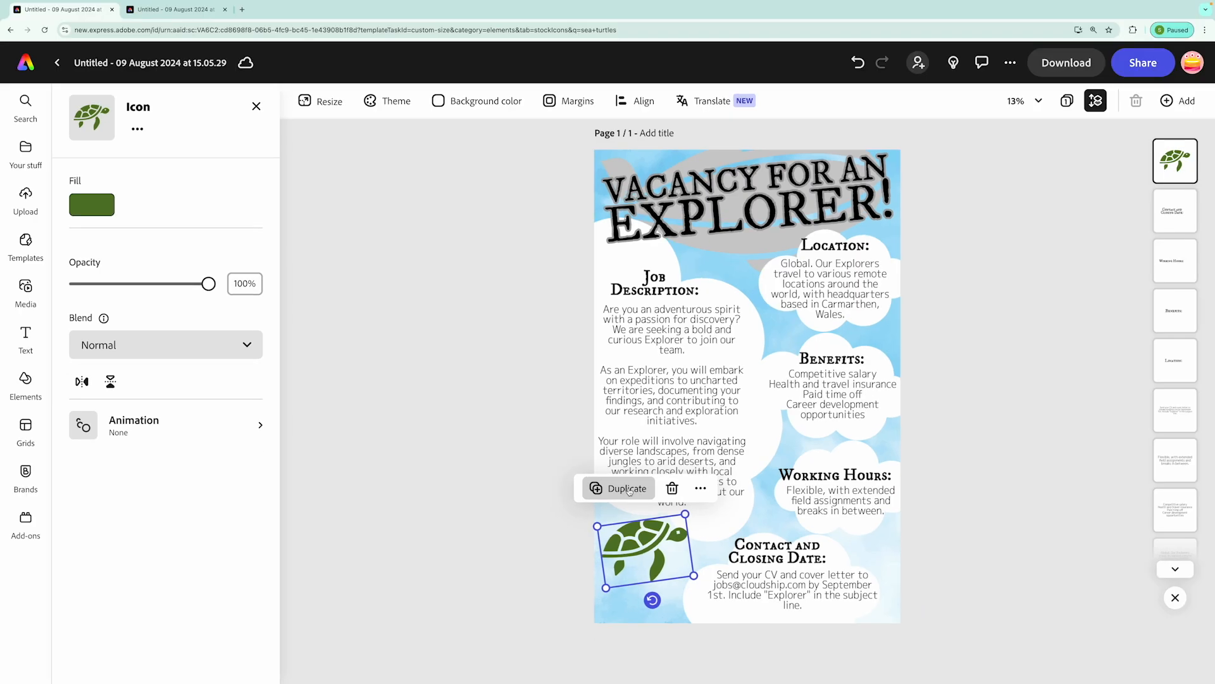
Step: Duplicate the turtle as a smaller one overlapping the original's lower-right side, filled with brighter green #229109
{"action": "left_click", "coordinate": [638, 497]}
{"action": "left_click_drag", "start_coordinate": [652, 551], "coordinate": [675, 568]}
{"action": "left_click", "coordinate": [95, 211]}
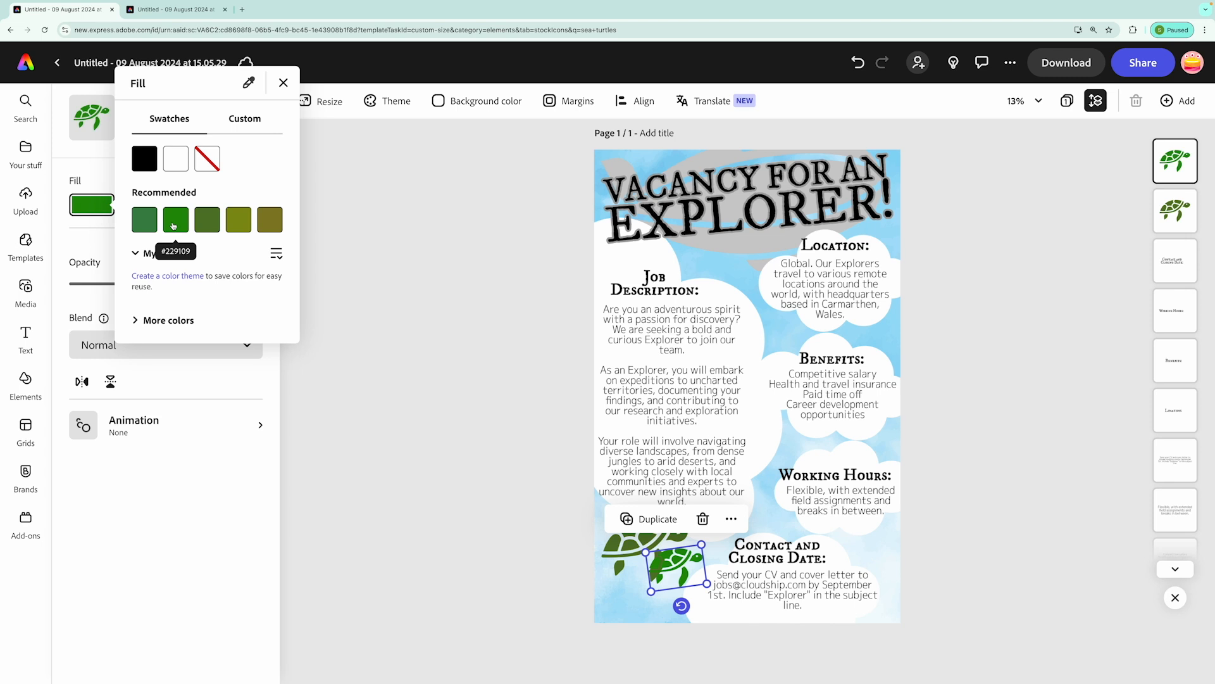
{"action": "left_click", "coordinate": [454, 348]}
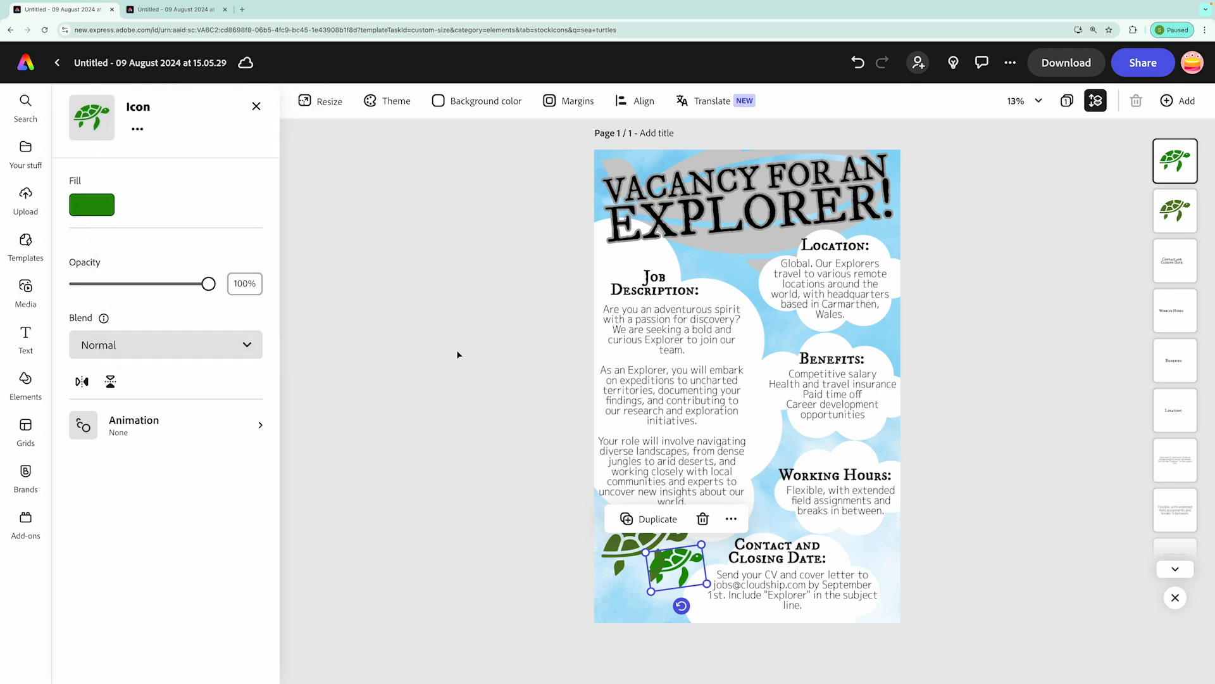
{"action": "left_click", "coordinate": [457, 351]}
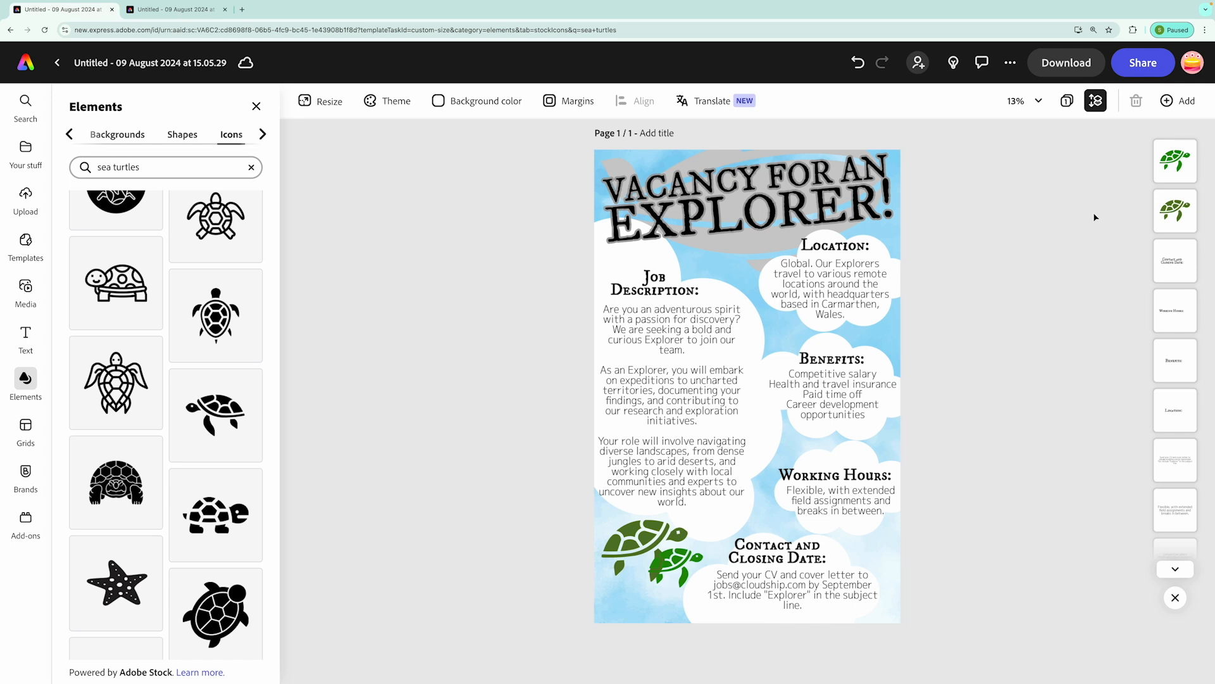
Step: Rename the file as "Vacancy for an Explorer"
{"action": "left_click", "coordinate": [190, 63]}
{"action": "type", "text": "Vacancy for an Explorer"}
{"action": "key", "text": "Return"}
Step: Download the finished poster in PDF format
{"action": "left_click", "coordinate": [1067, 63]}
{"action": "left_click", "coordinate": [1080, 165]}
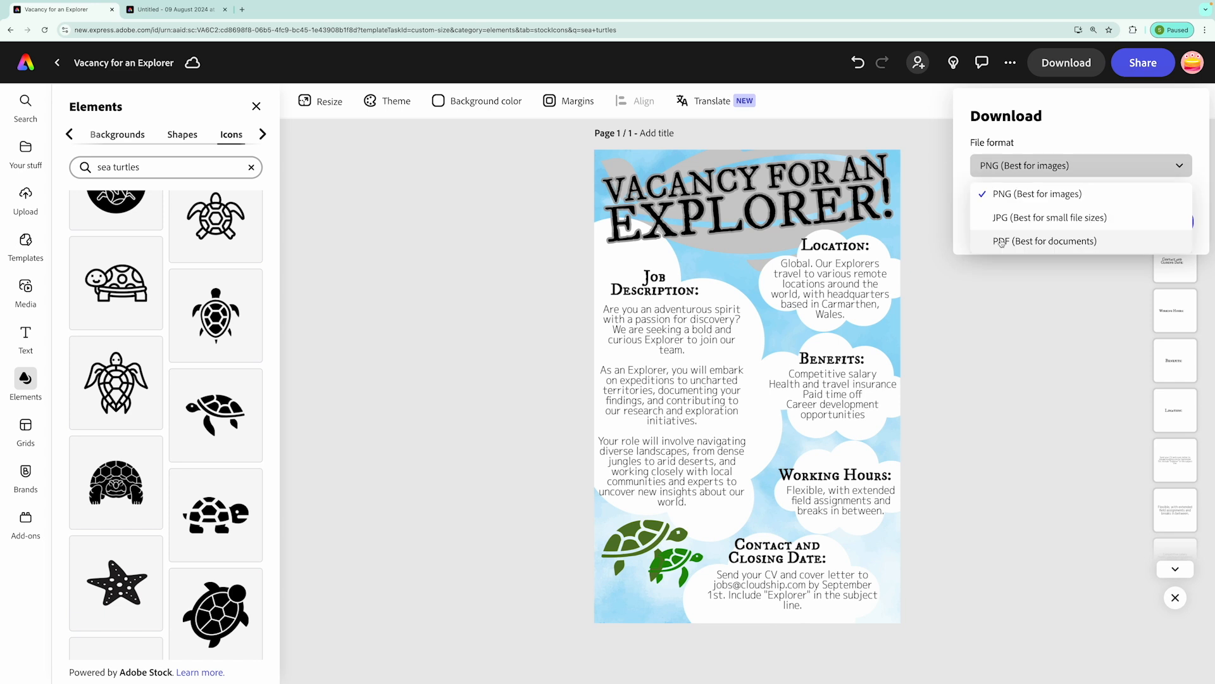
{"action": "left_click", "coordinate": [1038, 239]}
{"action": "left_click", "coordinate": [1116, 306]}
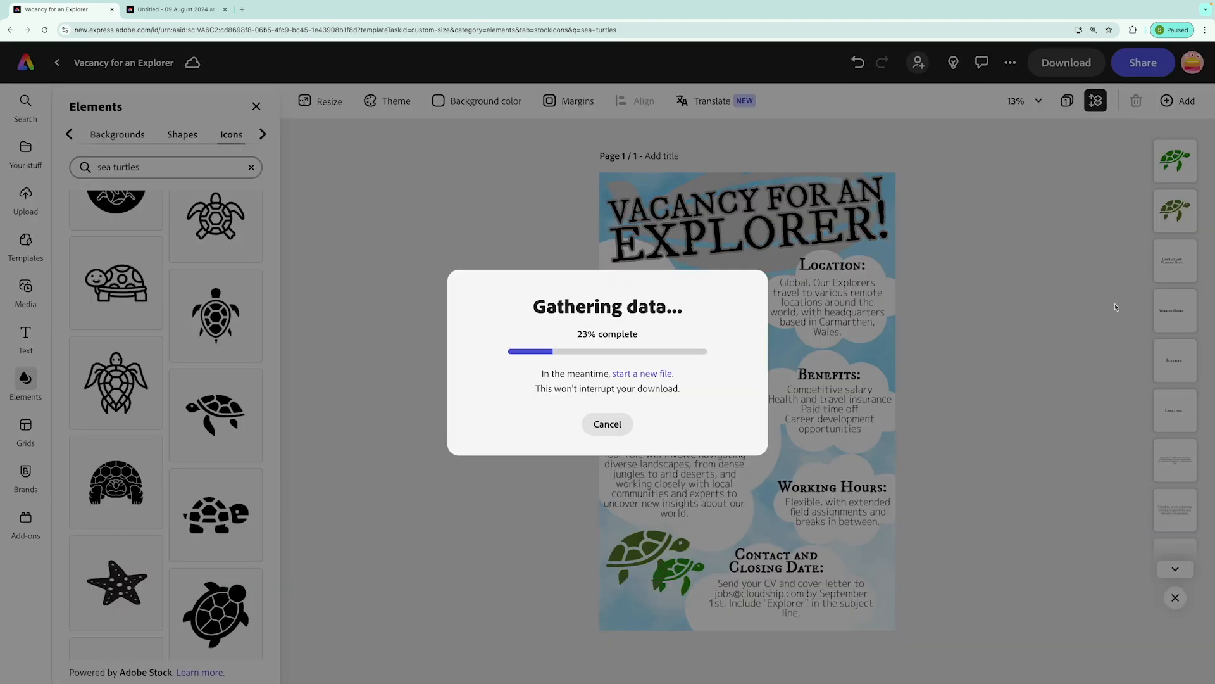